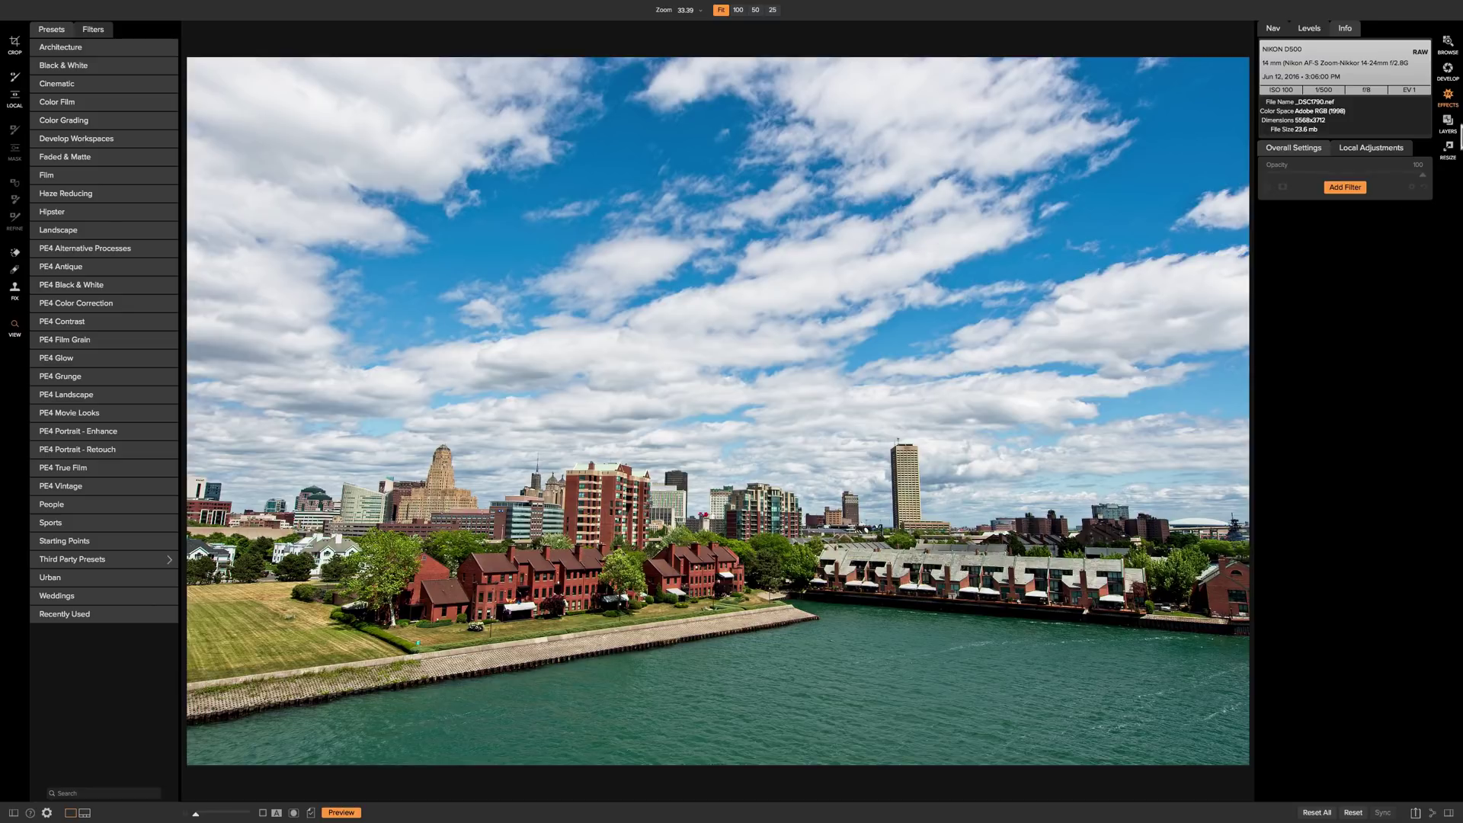
Step: Add a Vignette filter and, after previewing Subtle, Strong and Big Softy, settle on Edges (Brightness -40, Size 35, Feather 80, Roundness -90)
left_click(1346, 186)
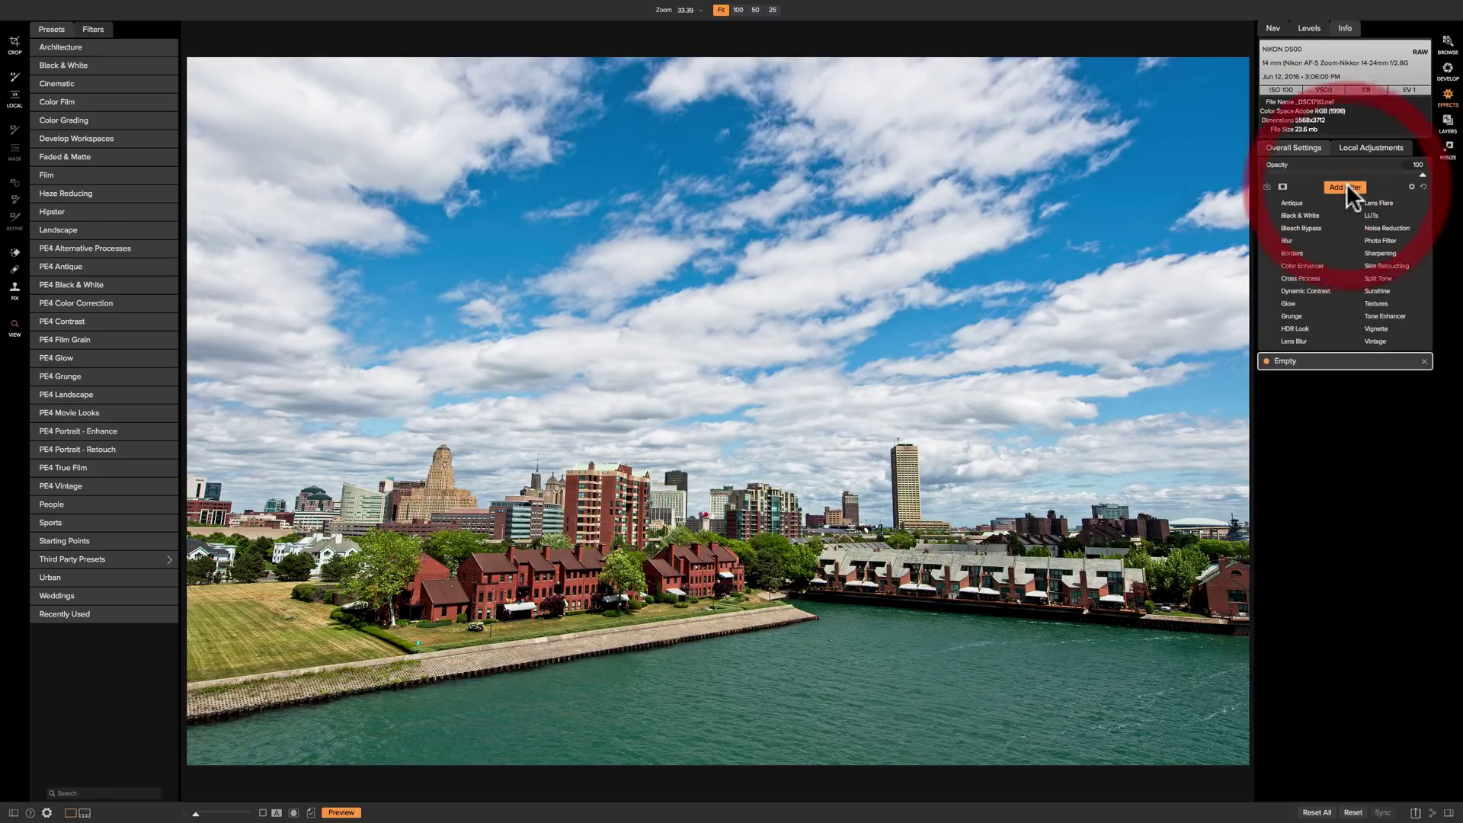
left_click(1371, 329)
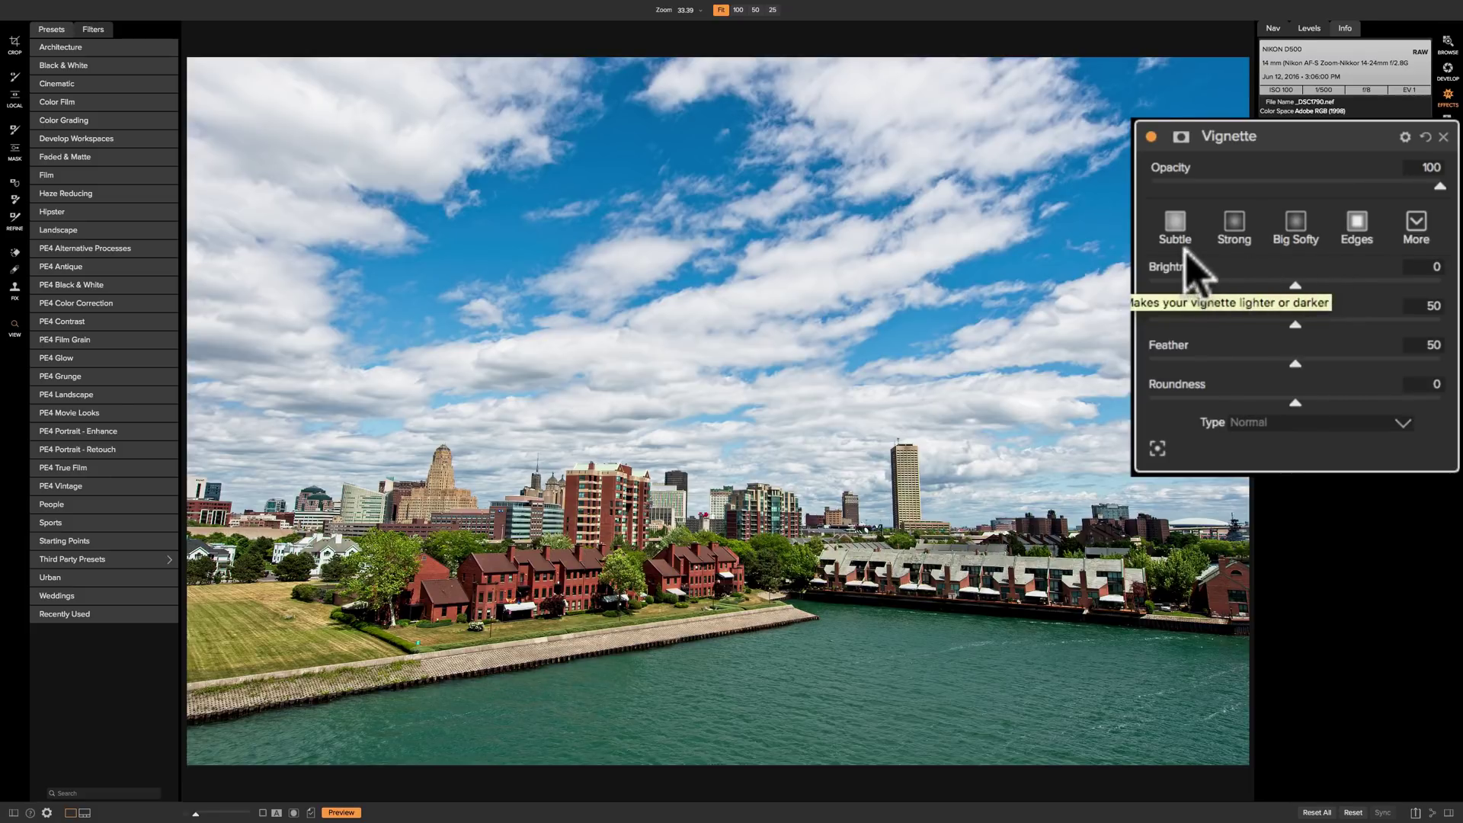
left_click(1174, 224)
left_click(1174, 224)
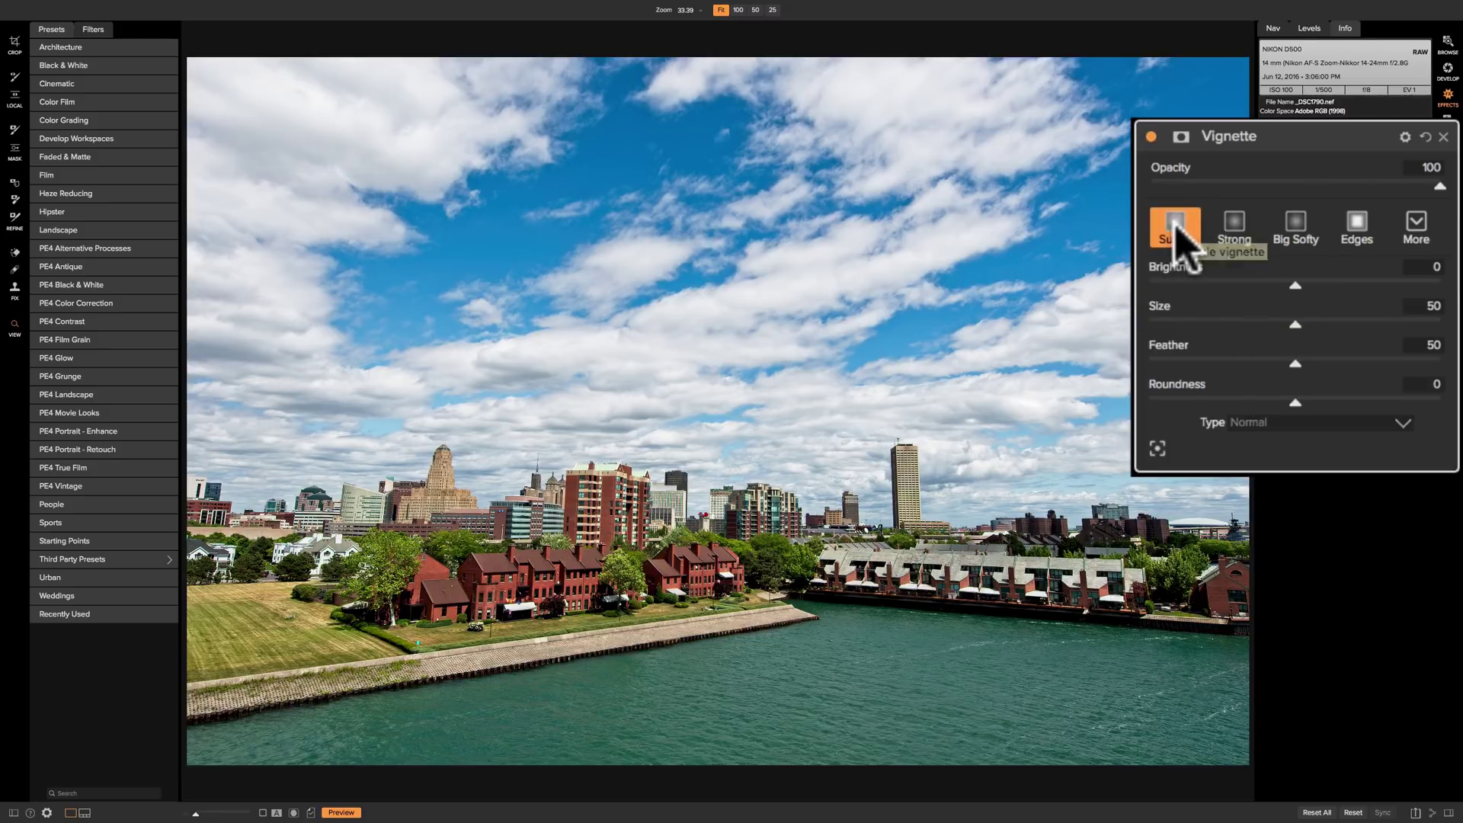
left_click(1240, 220)
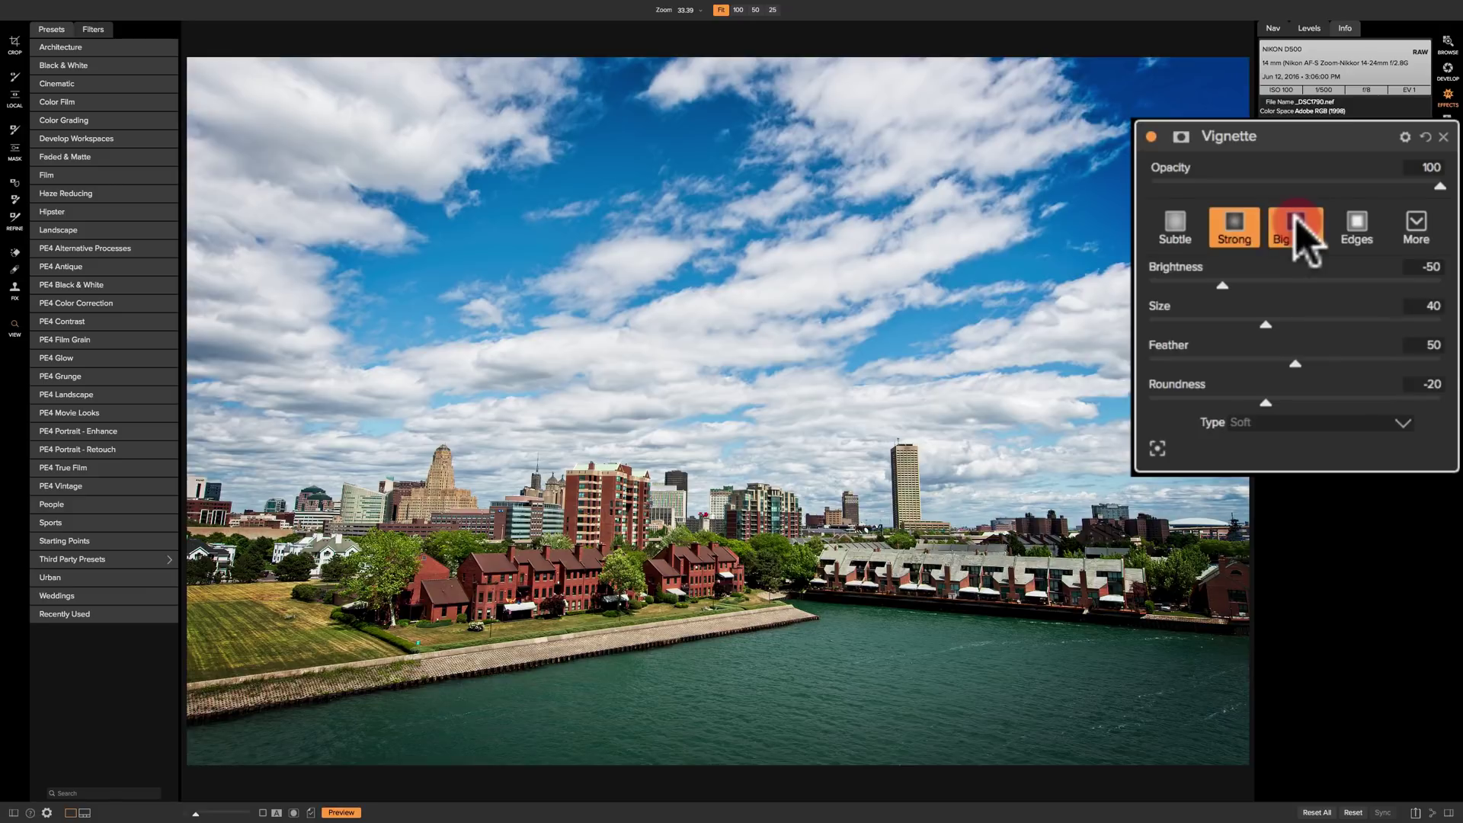
left_click(1295, 225)
left_click(1365, 219)
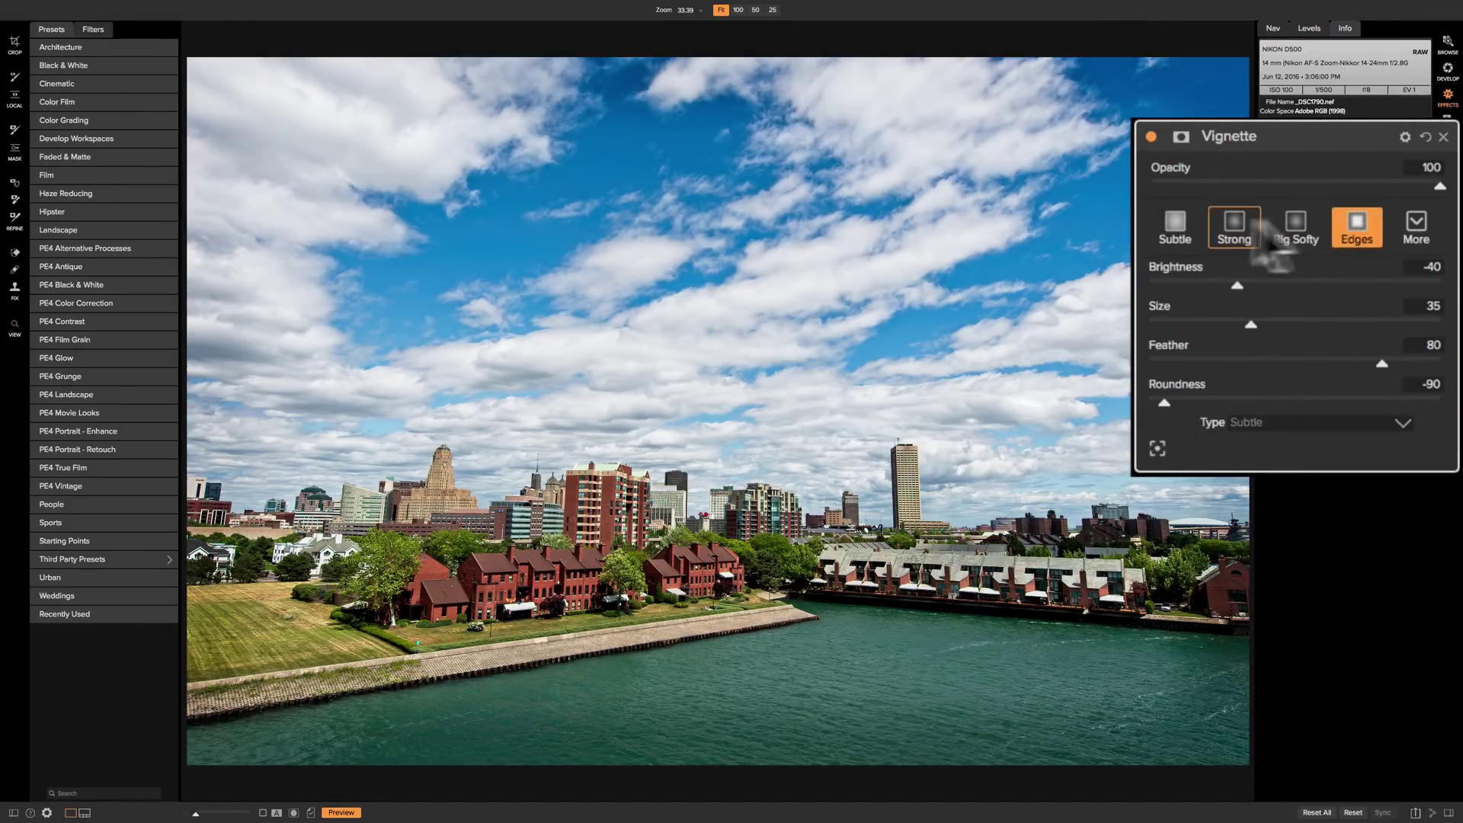
left_click(1416, 221)
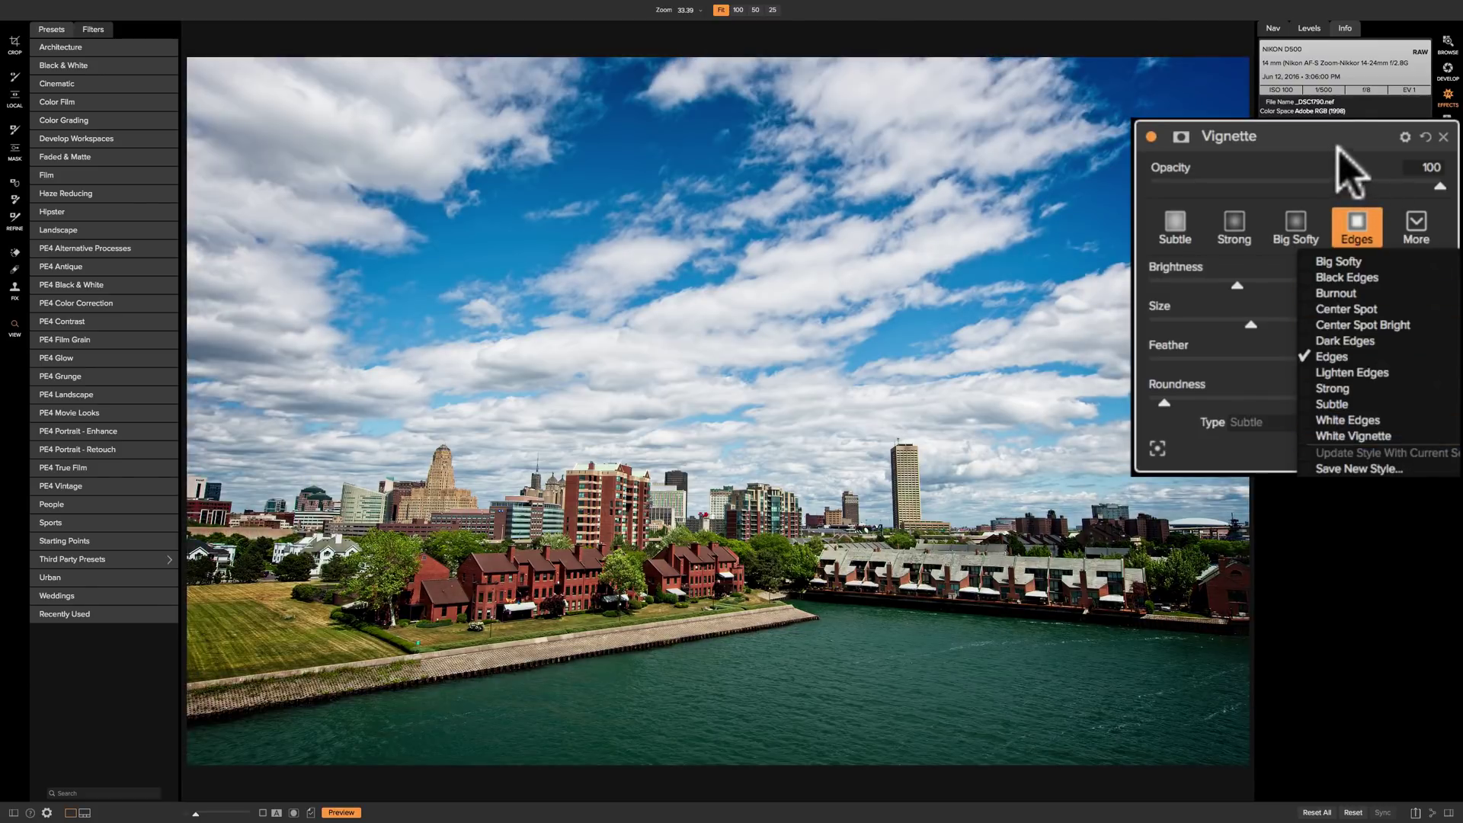
left_click(1342, 129)
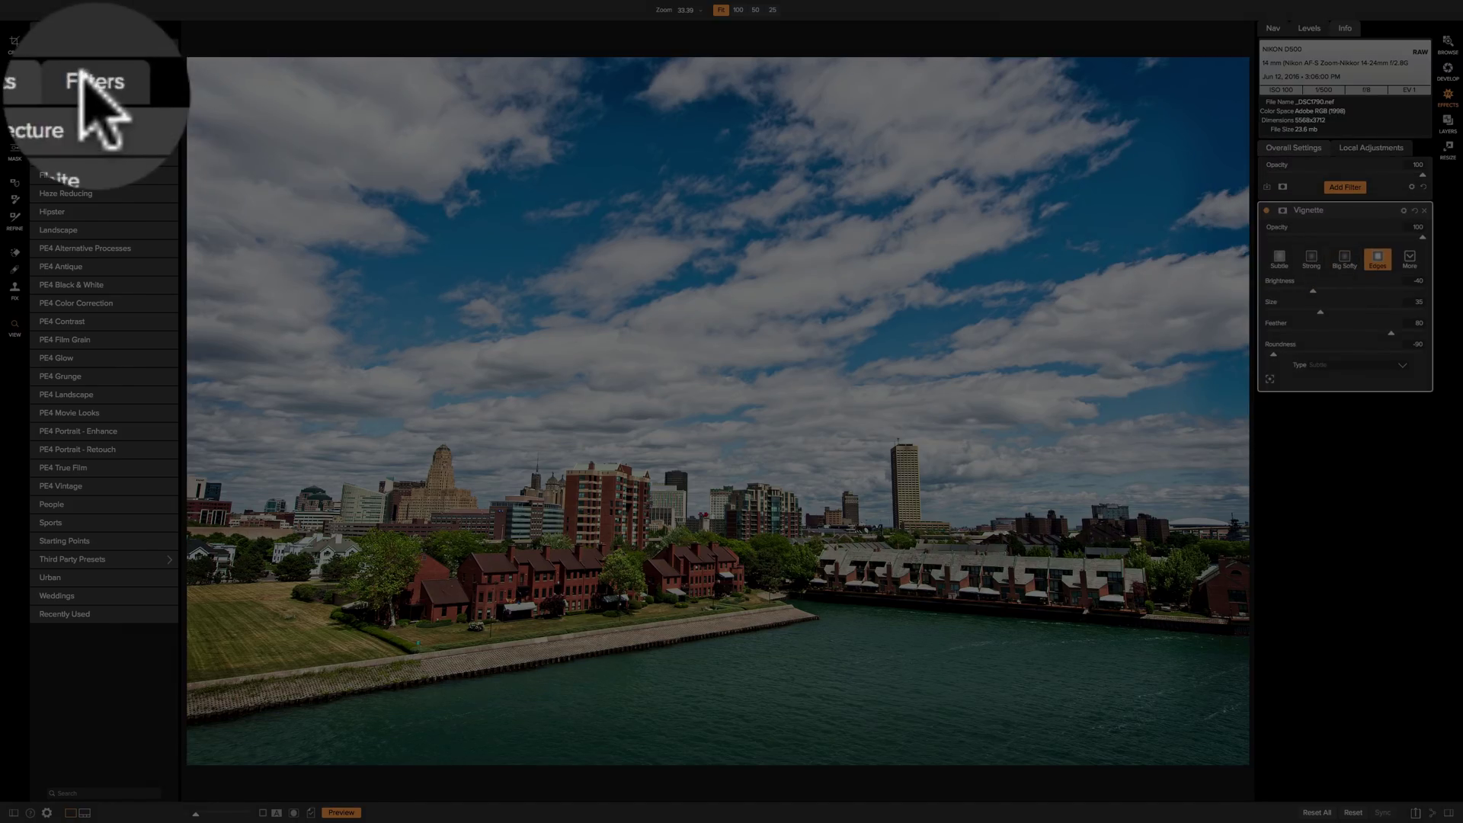
Step: Apply the Dark Edges preset from the full-screen Vignette preset grid, giving Feather 36 and Roundness -80
left_click(93, 29)
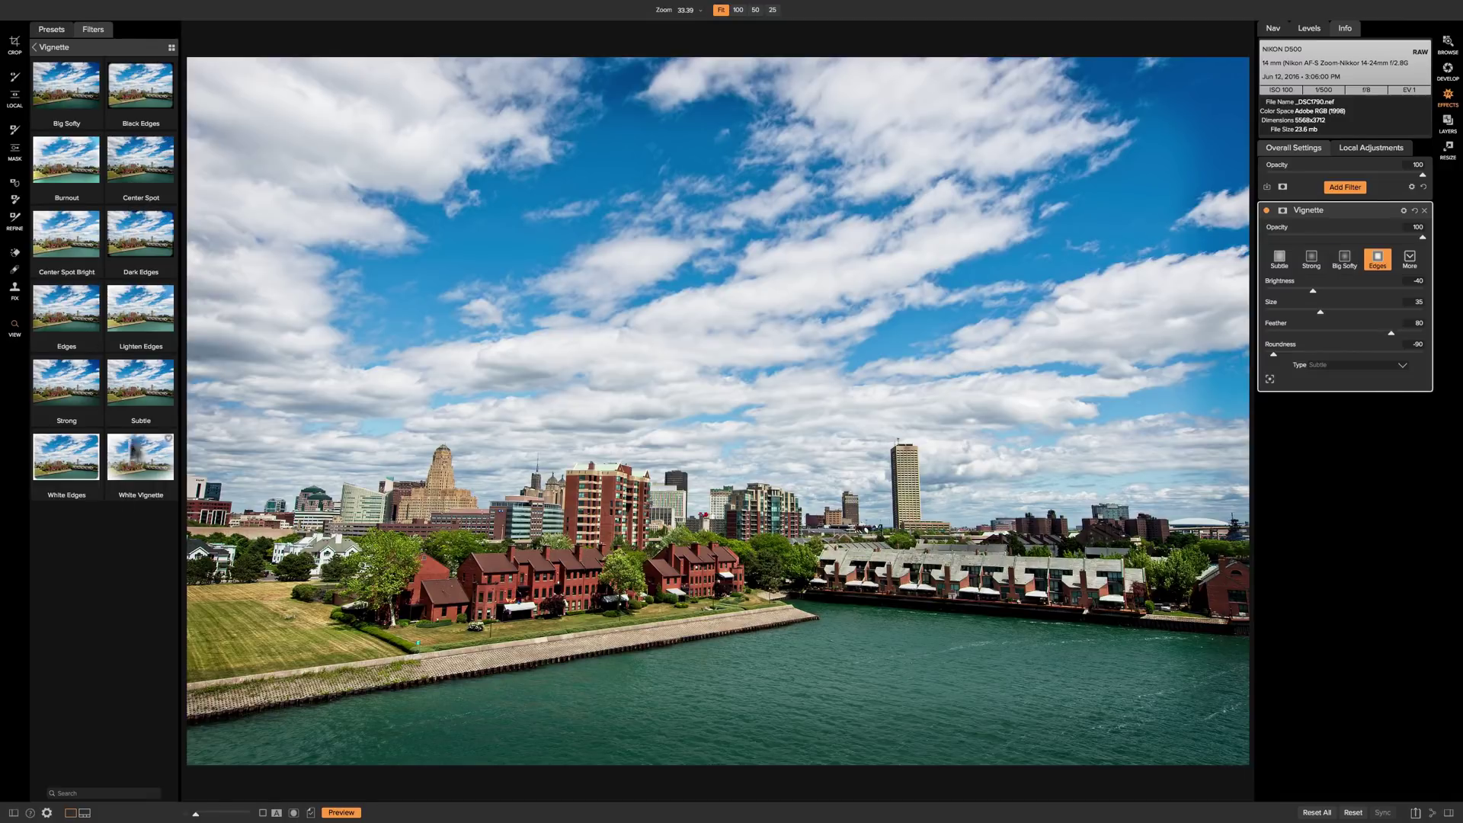
left_click(170, 45)
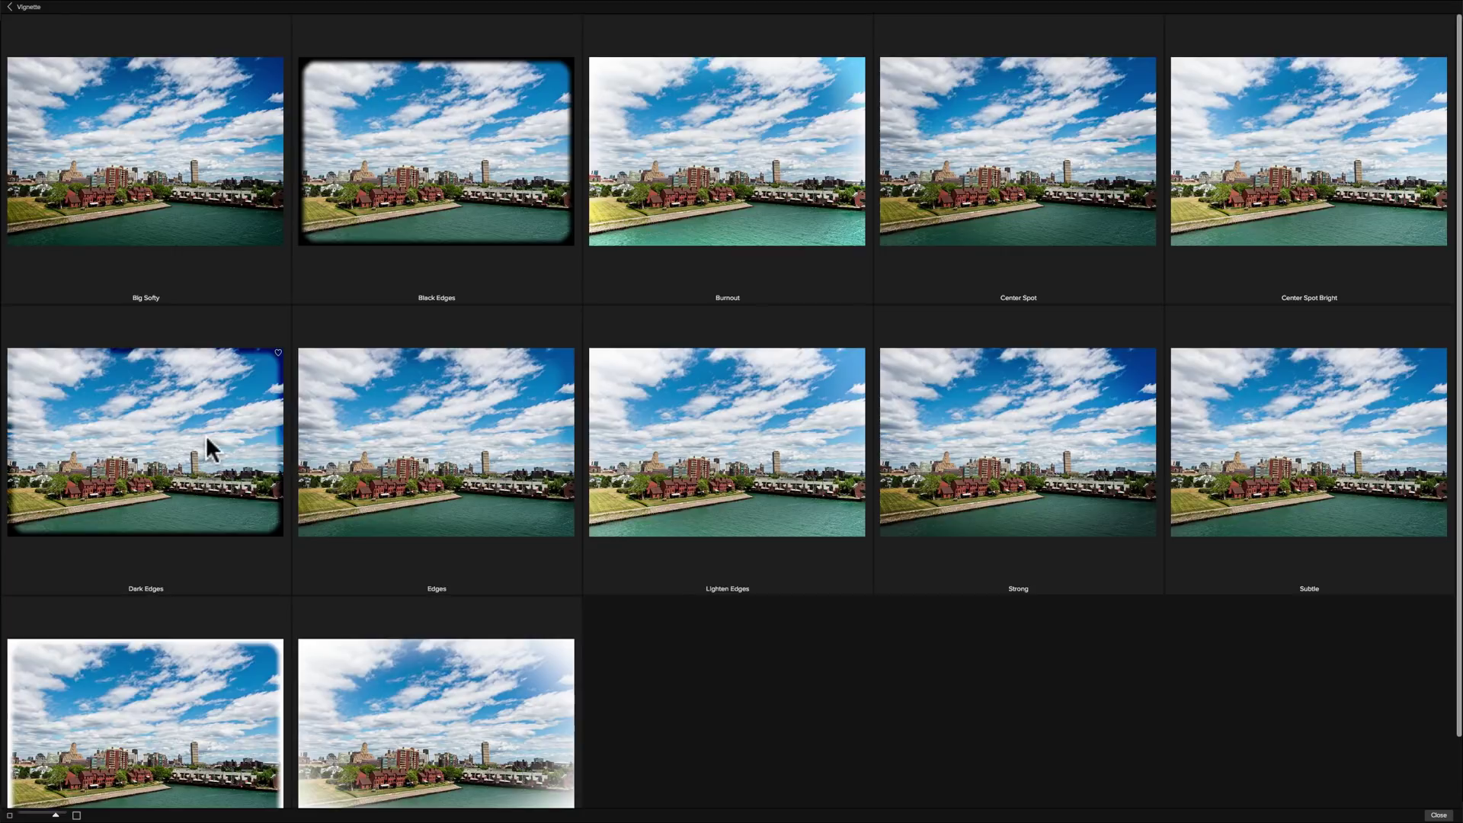
left_click(180, 433)
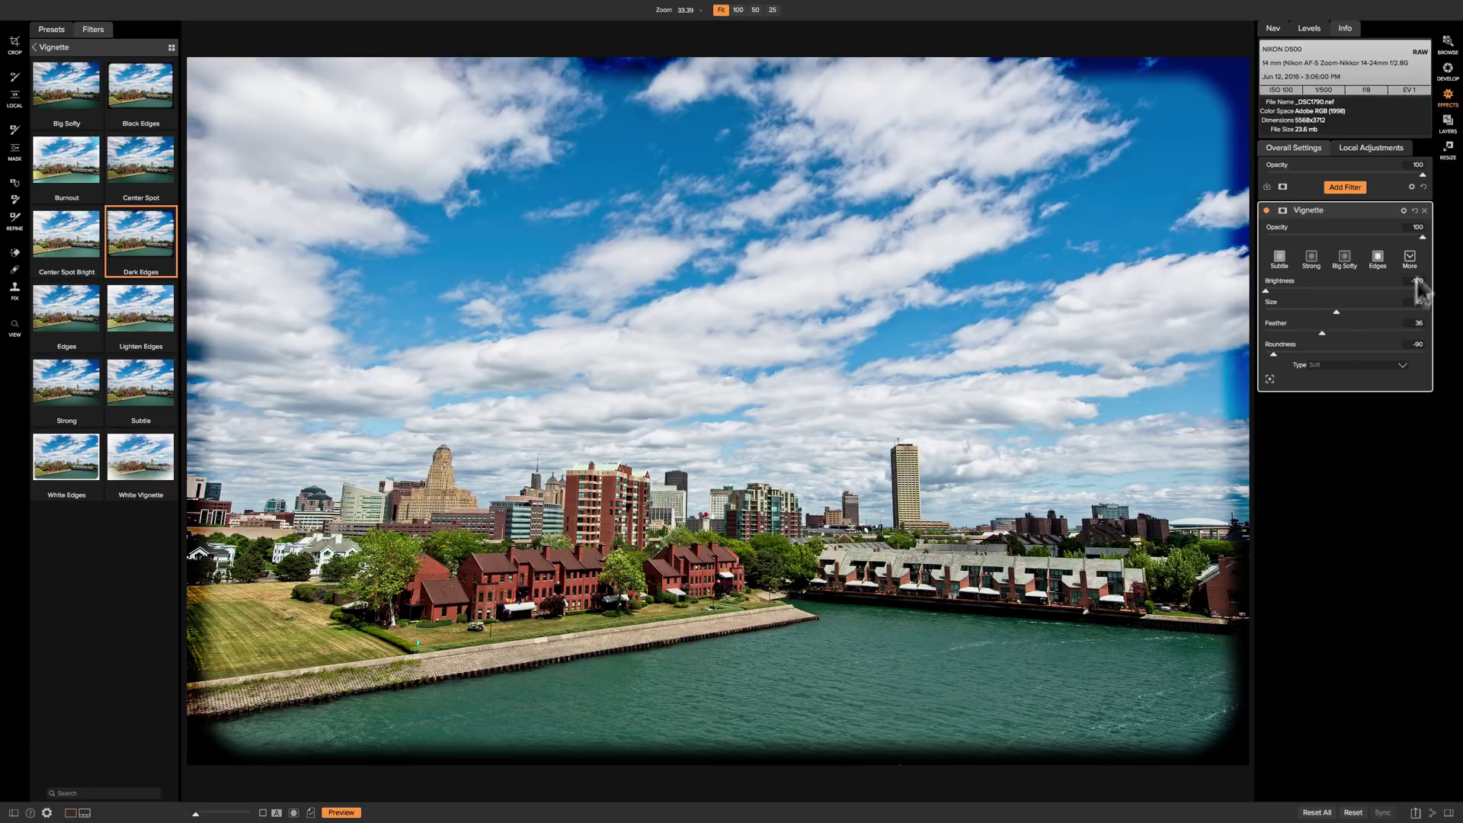
Step: Reset the vignette and set its Brightness to -85 and Size to 30
left_click(1415, 211)
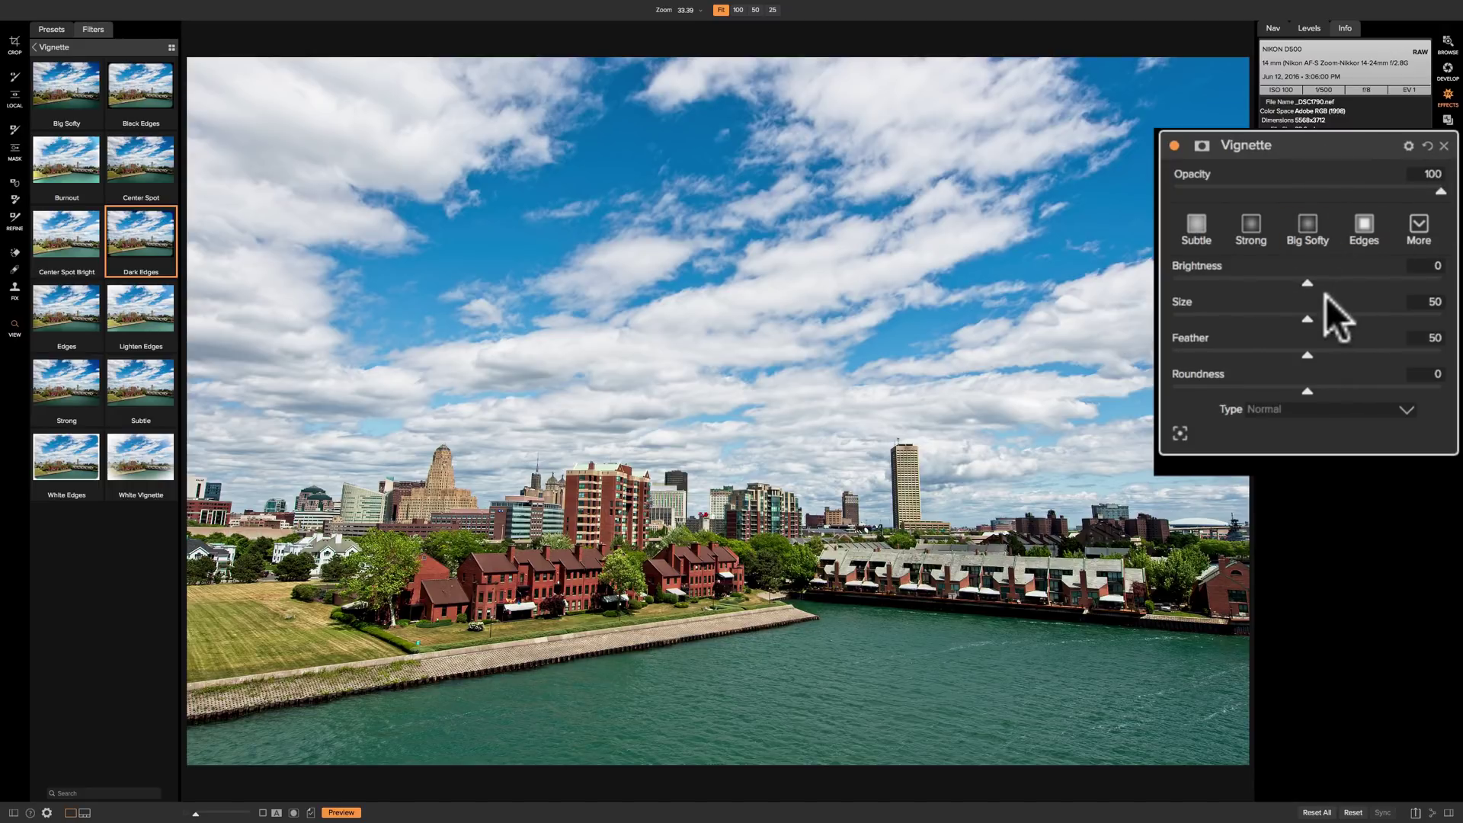
left_click_drag(1307, 282, 1191, 277)
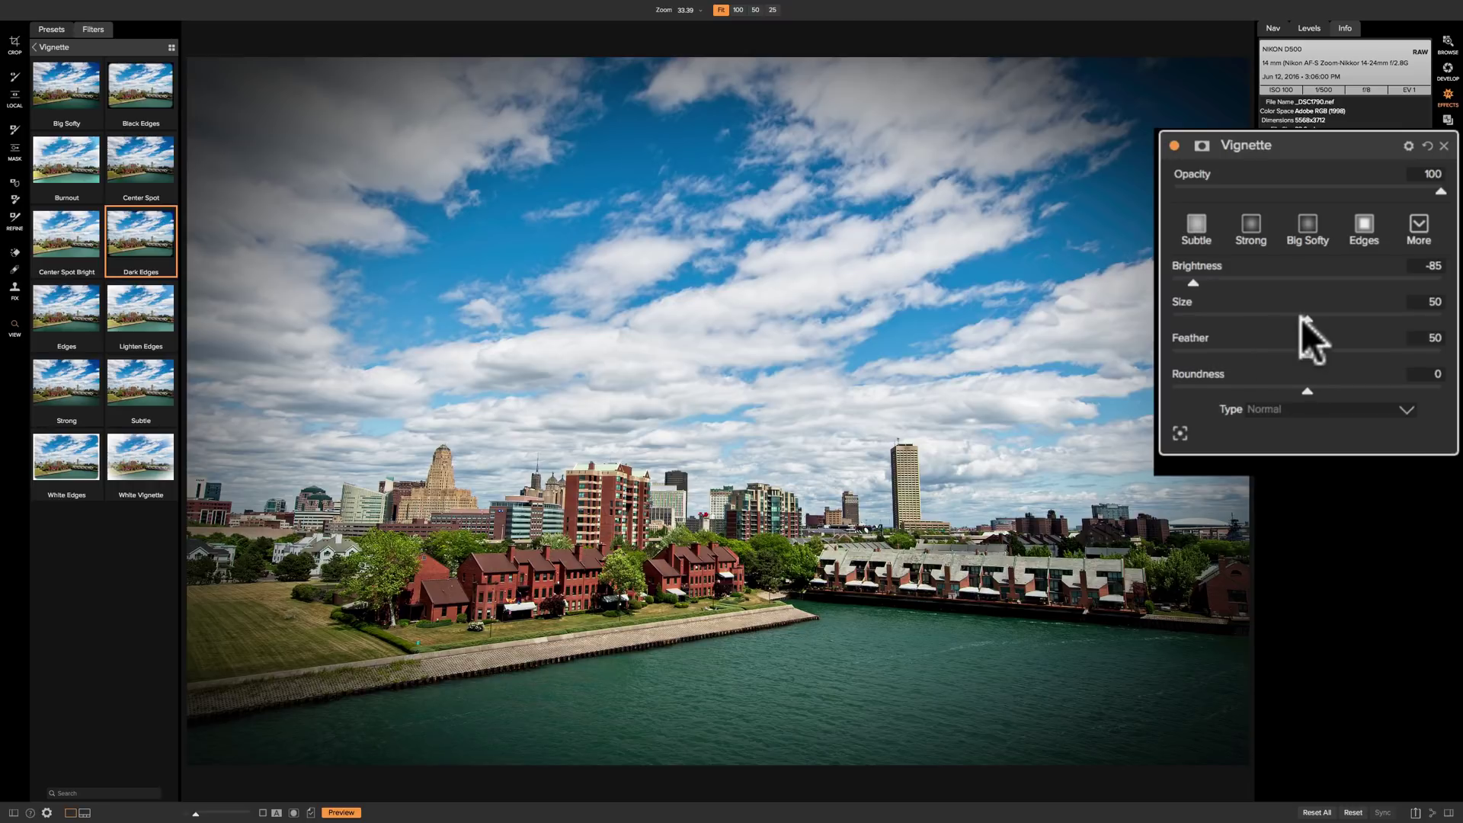
left_click_drag(1306, 318, 1190, 313)
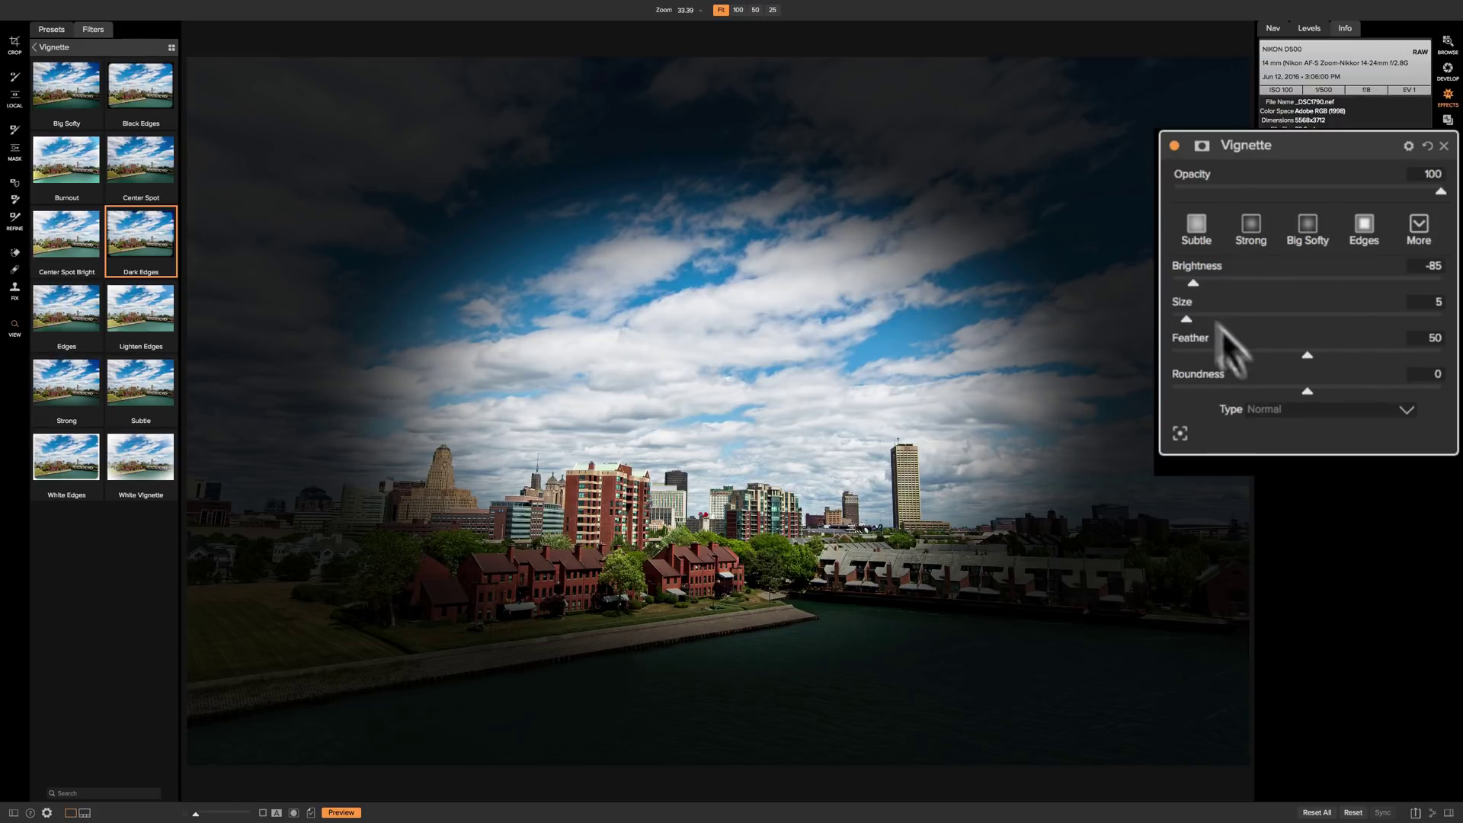
left_click_drag(1187, 319, 1159, 352)
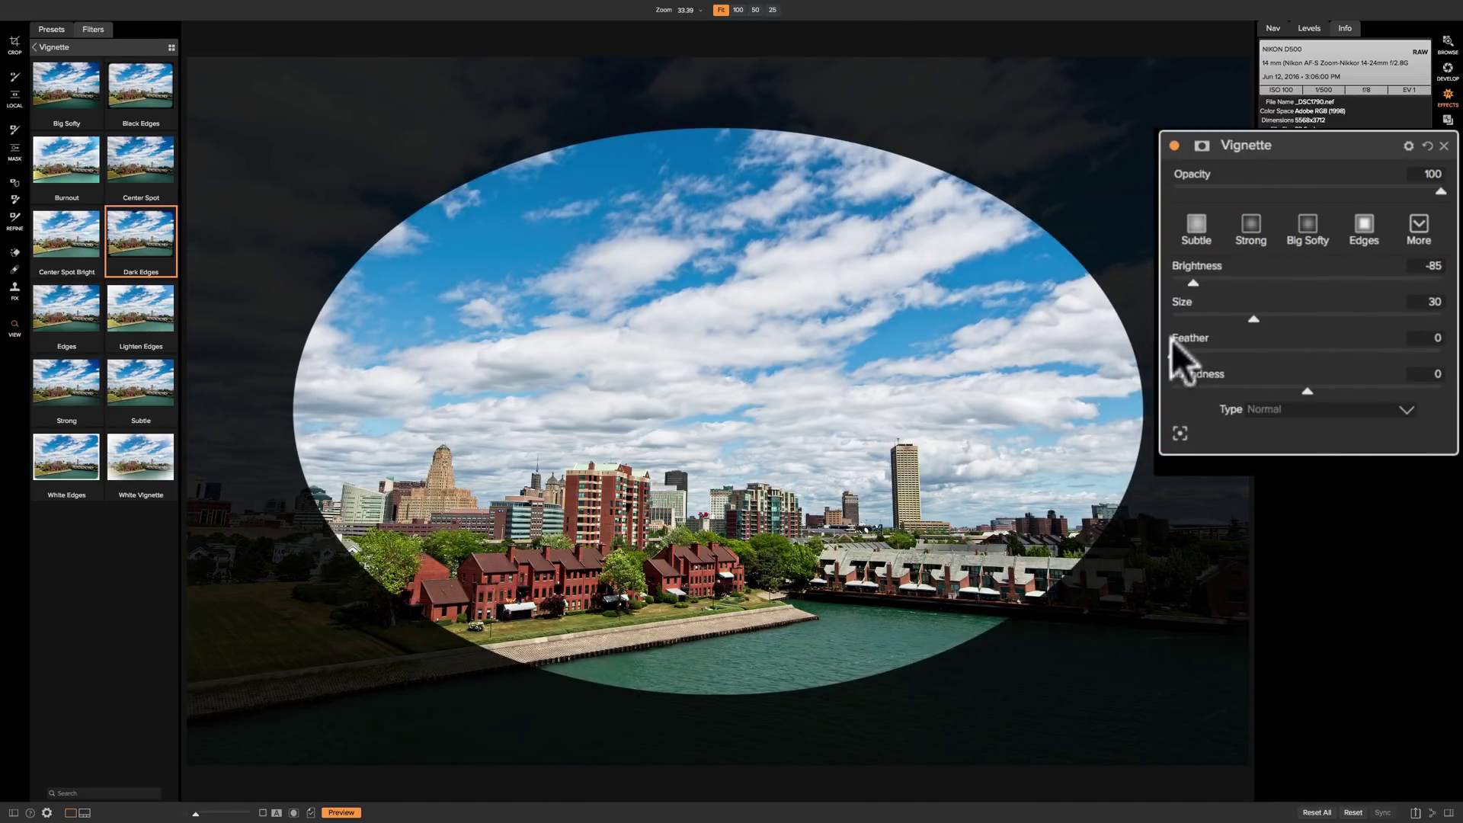
Step: Set the vignette Feather to 23 and Roundness to -18
left_click_drag(1173, 354, 1236, 349)
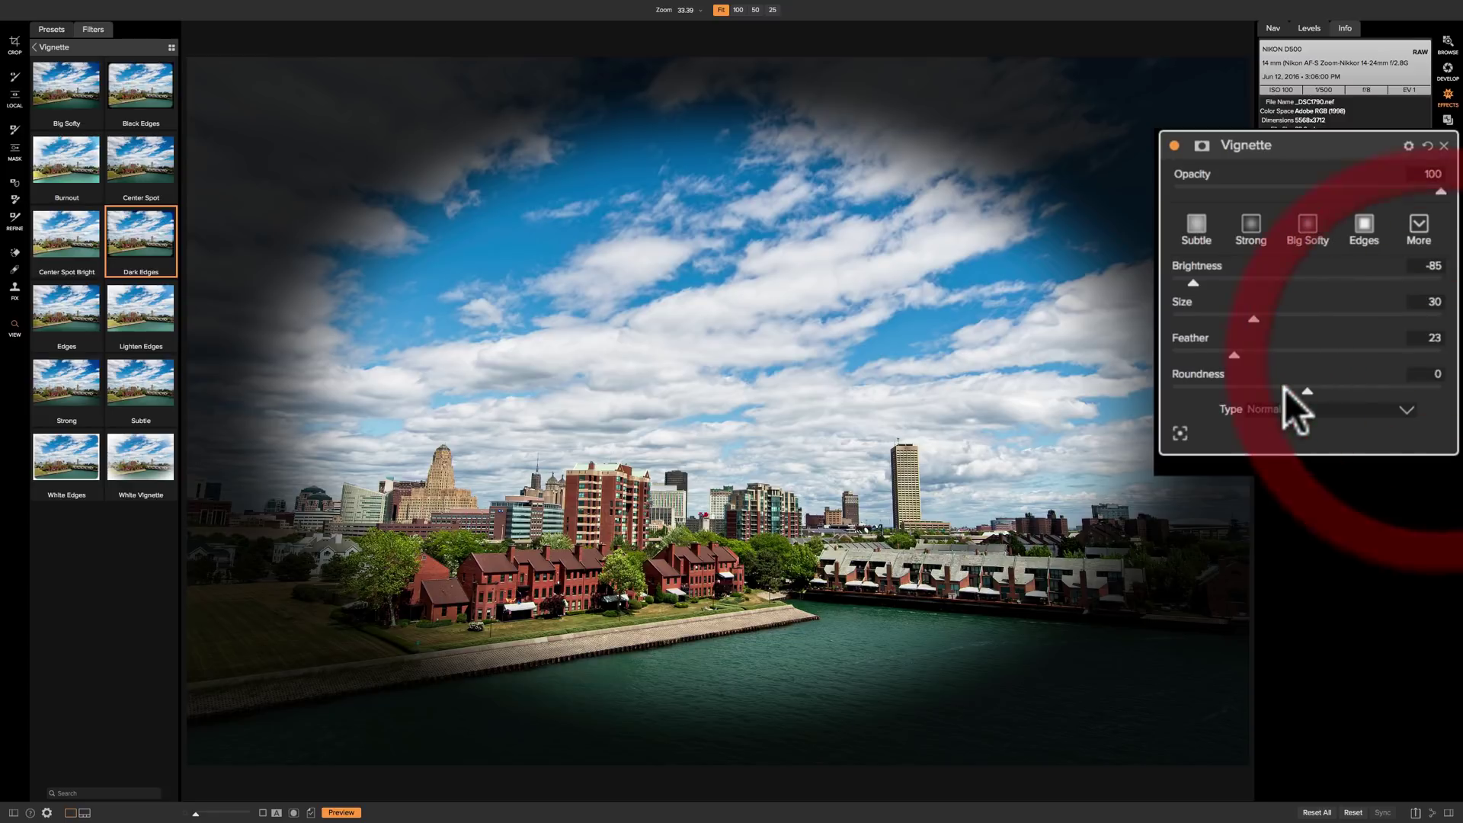
left_click_drag(1303, 391, 1156, 390)
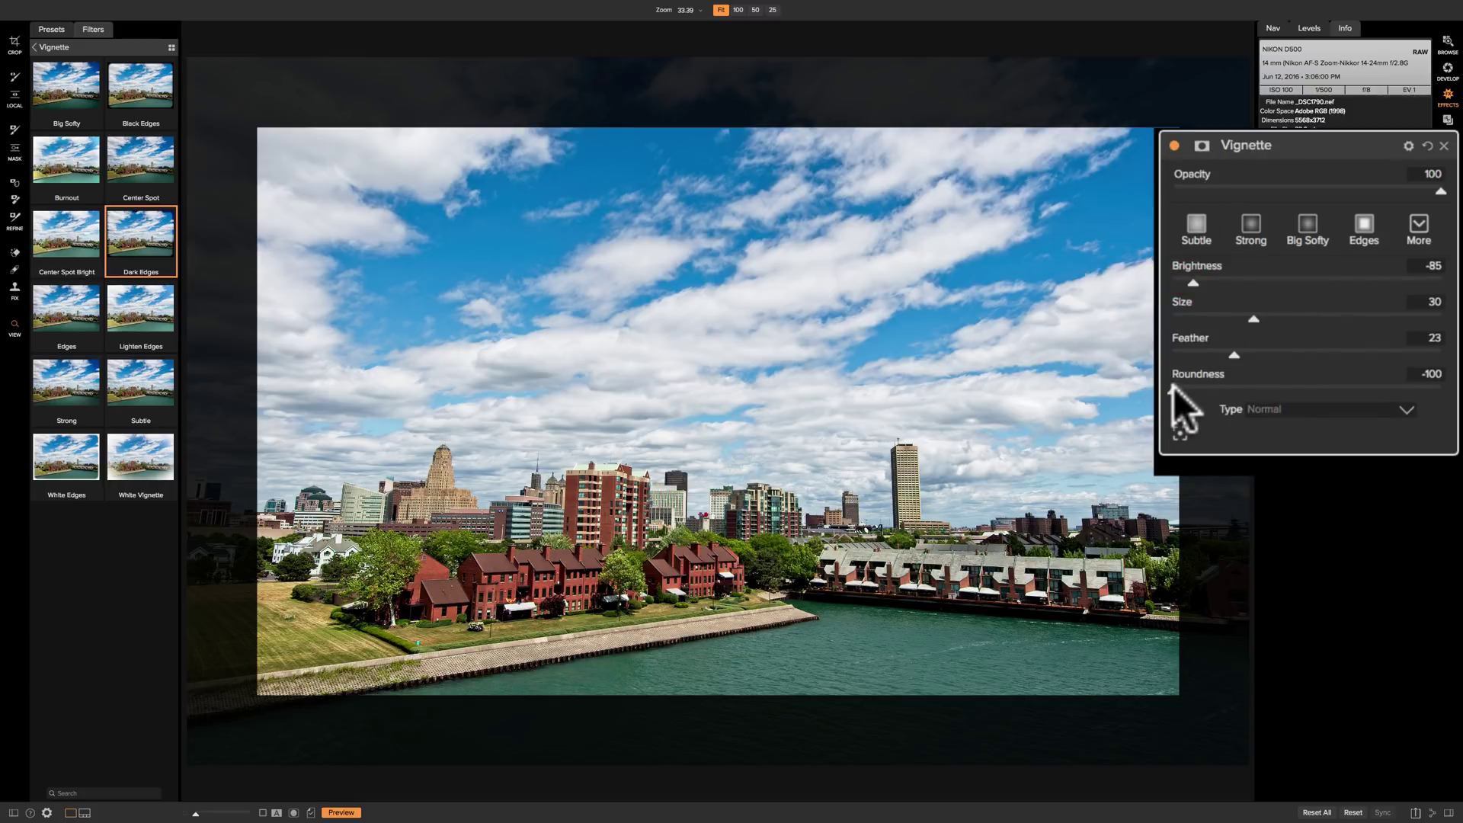
left_click_drag(1171, 389, 1405, 391)
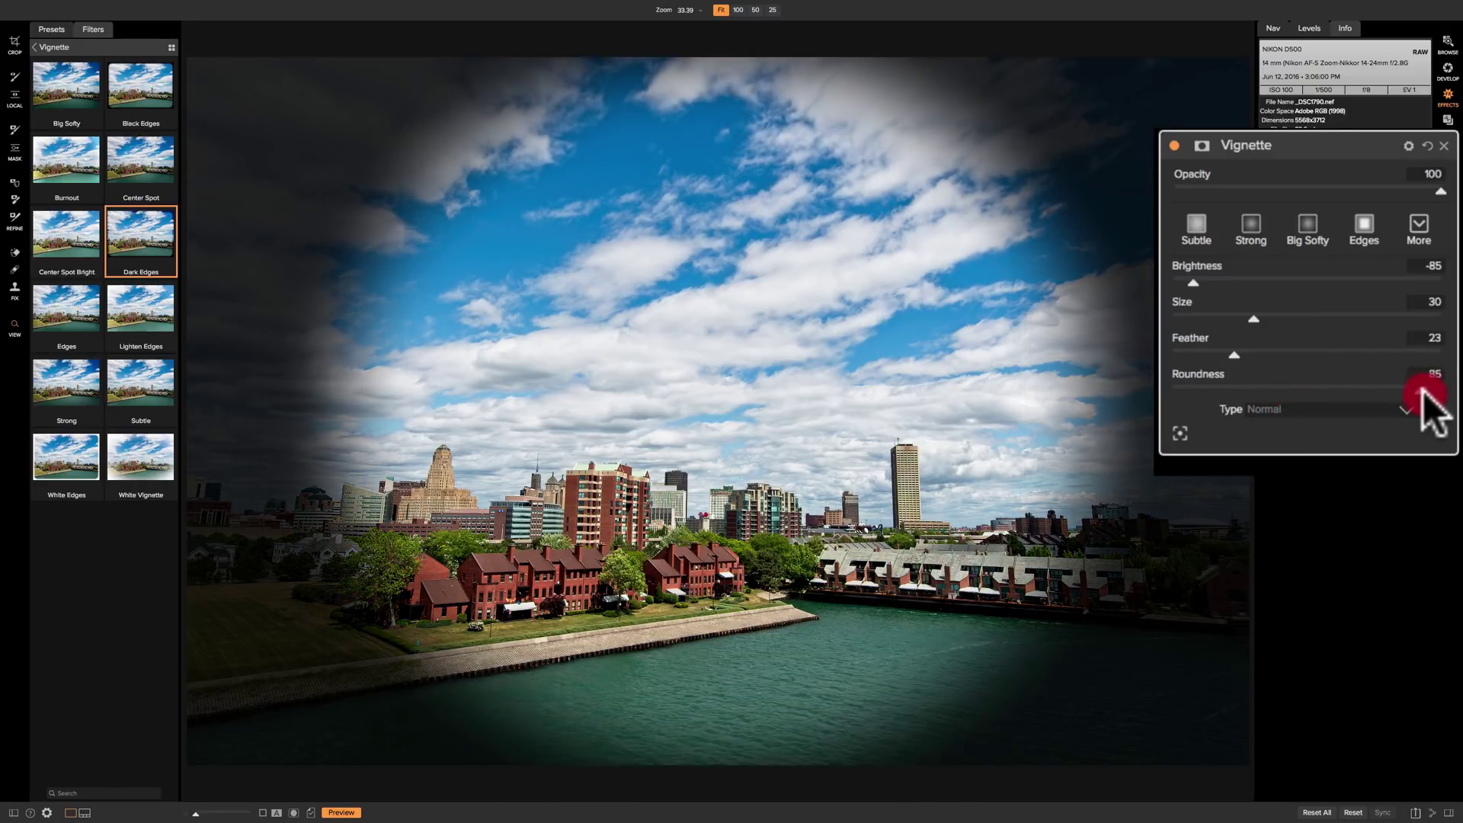
left_click_drag(1423, 395, 1282, 391)
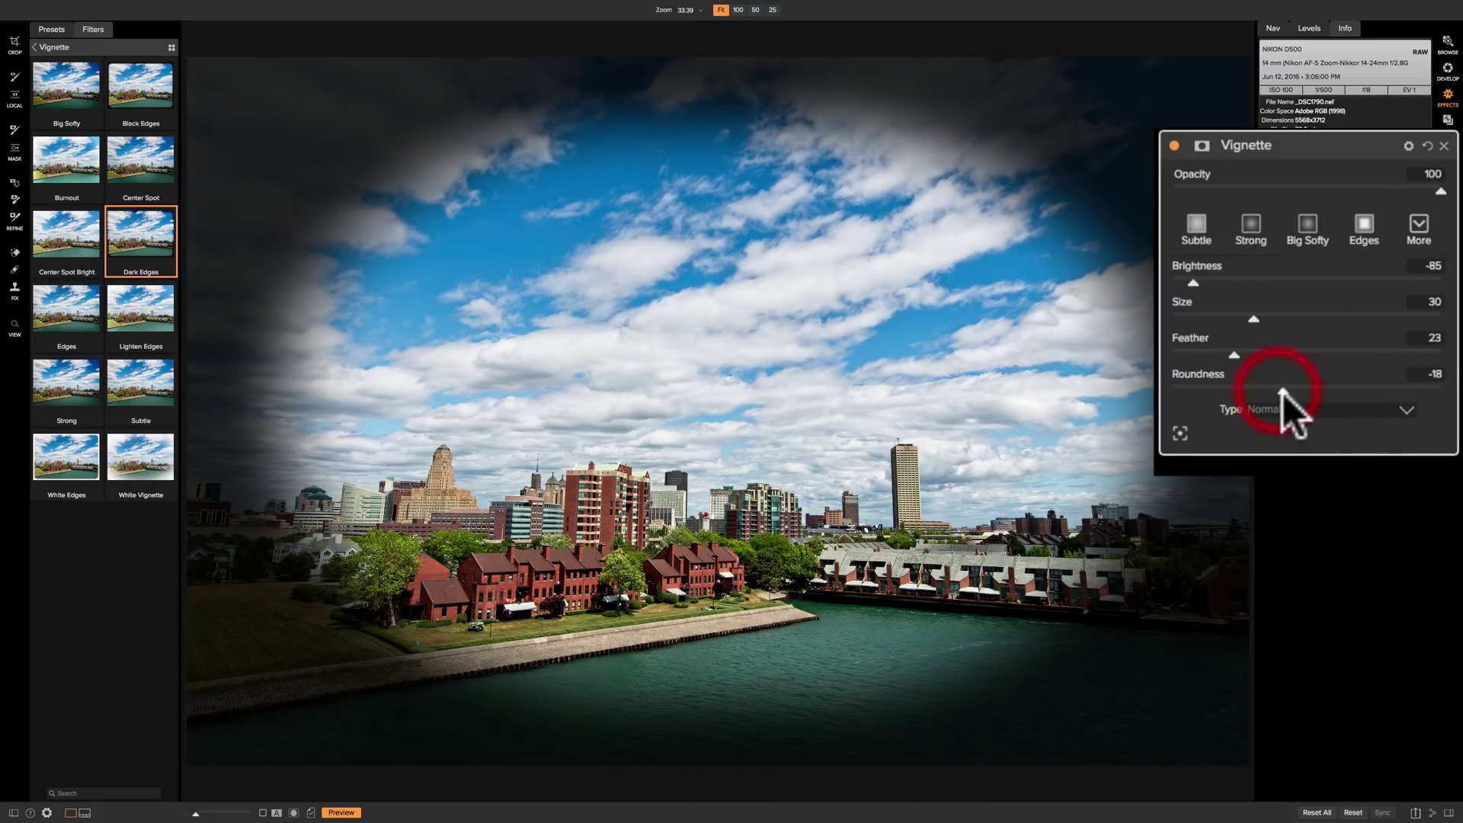
left_click(1360, 409)
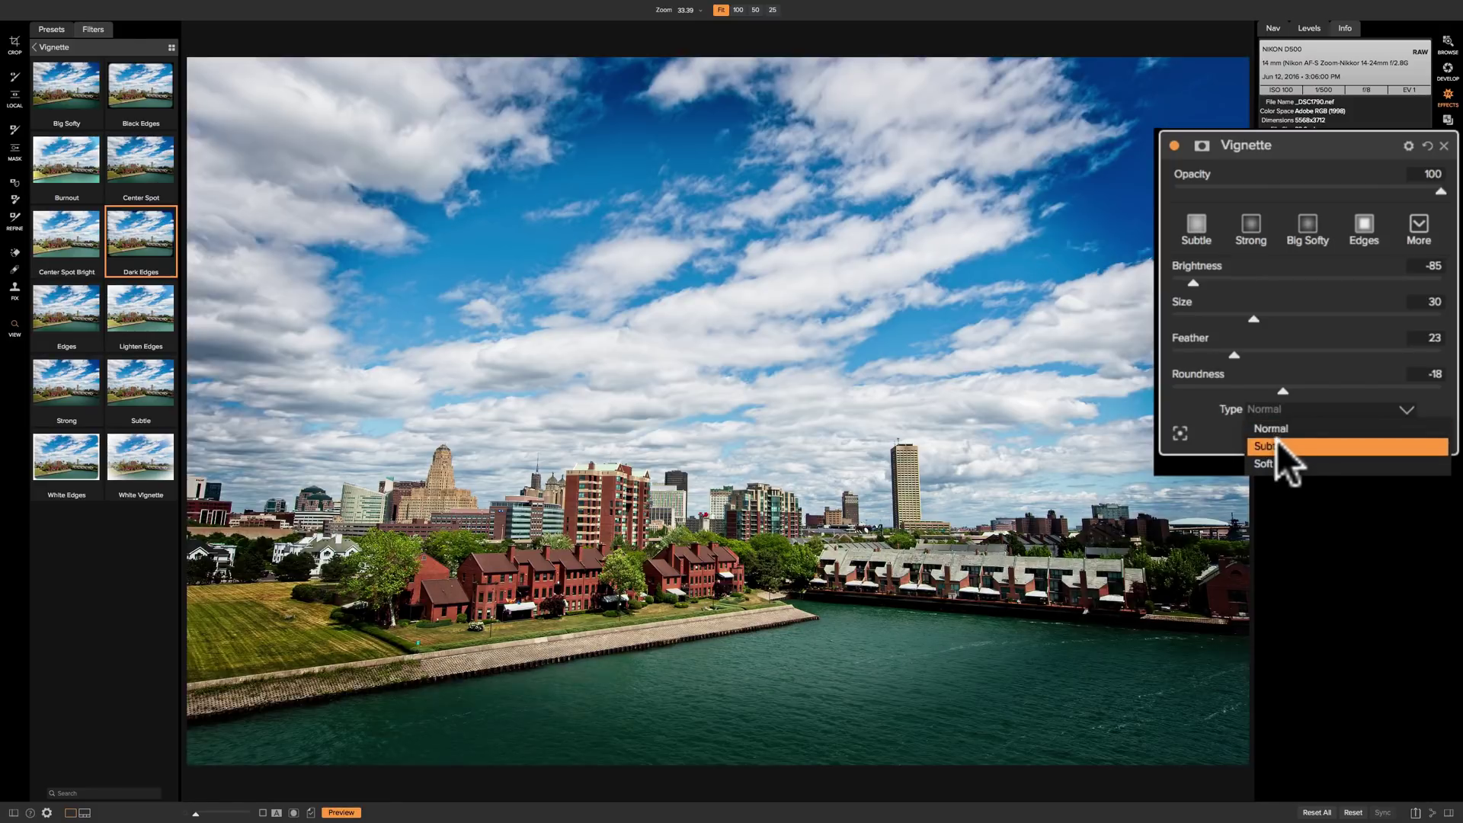
left_click(1280, 428)
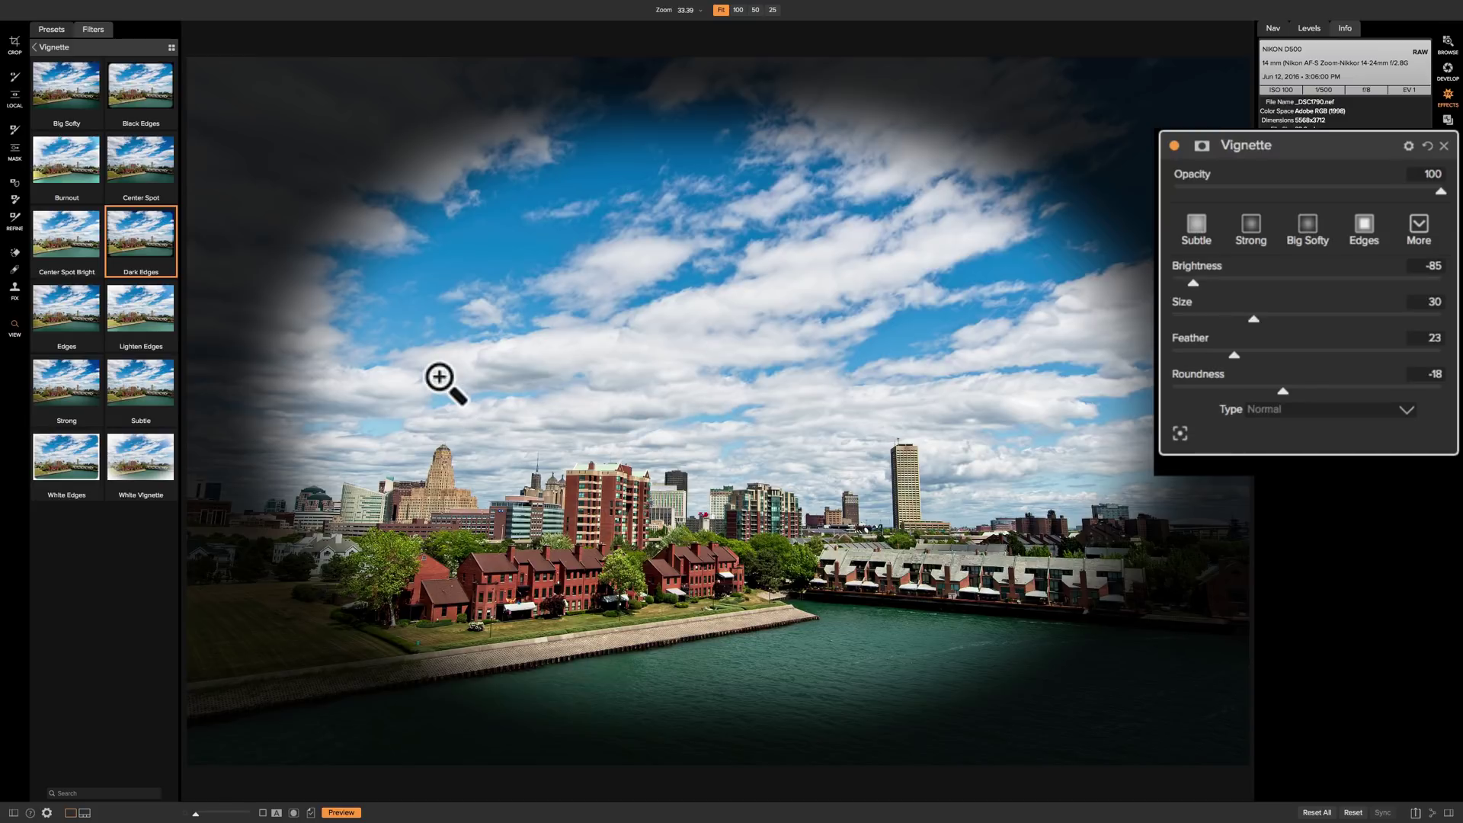
left_click(1180, 432)
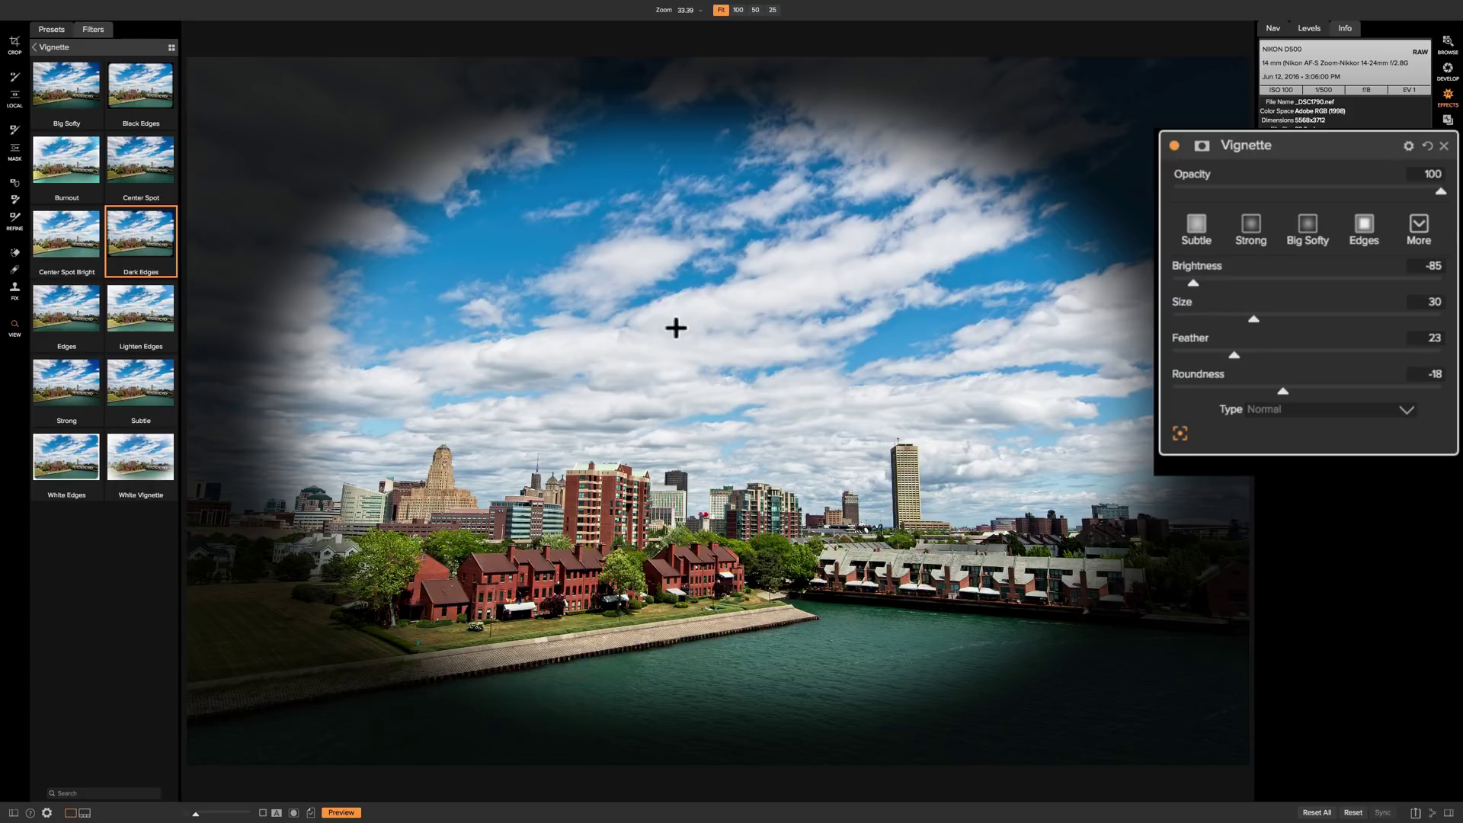
left_click(508, 278)
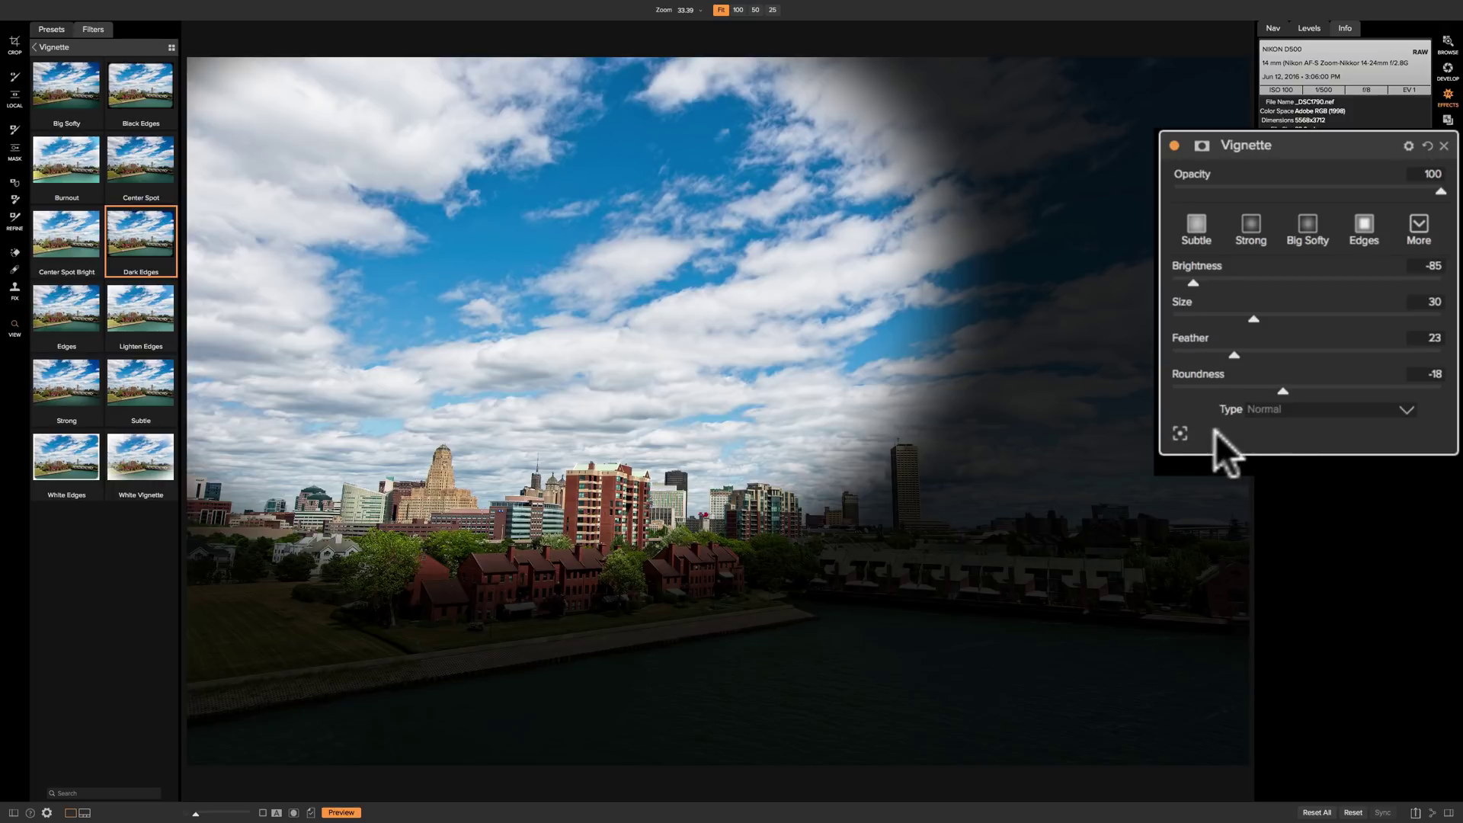
left_click(1180, 433)
left_click(1069, 527)
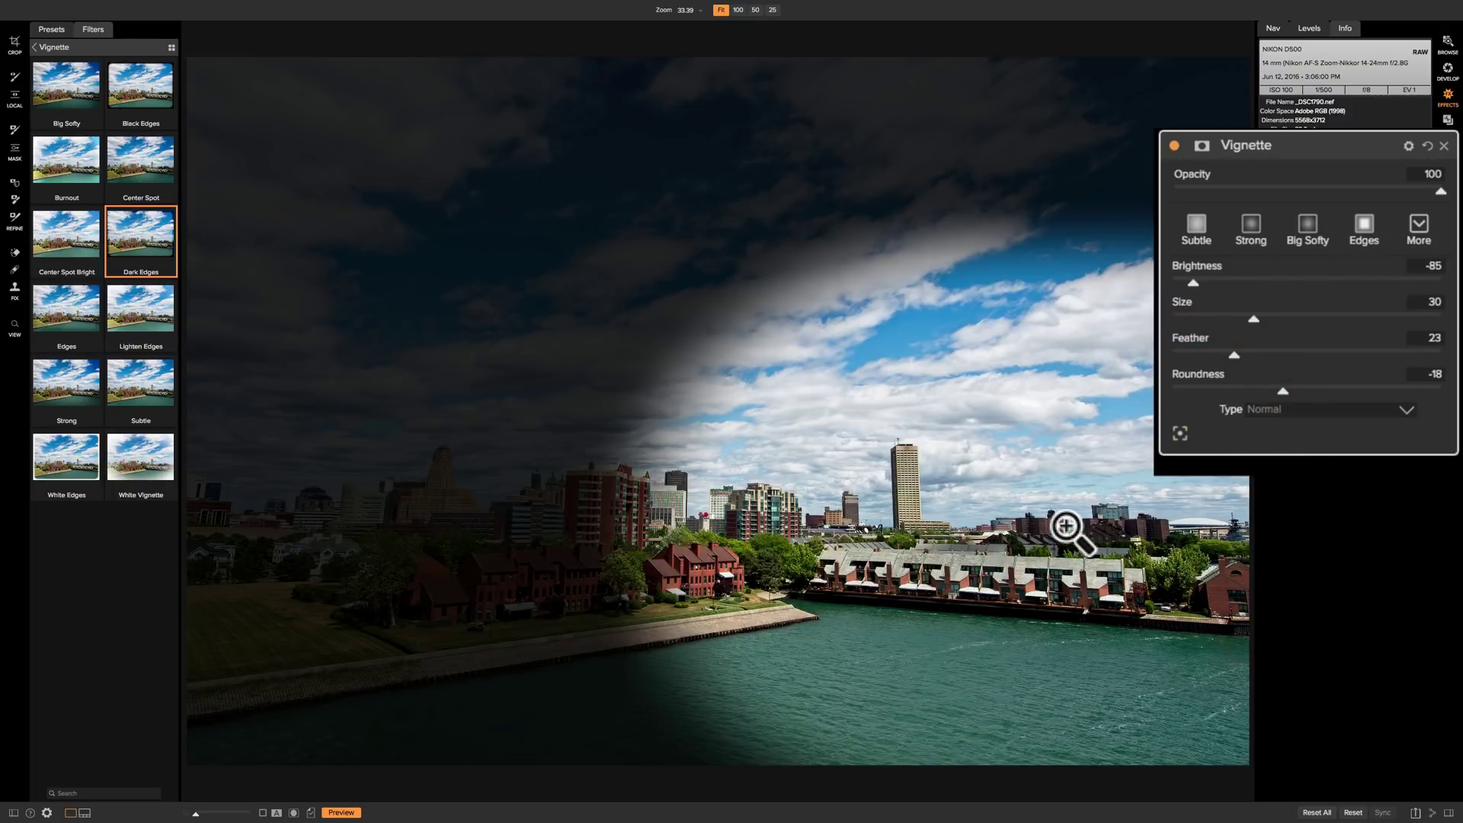
left_click(1181, 433)
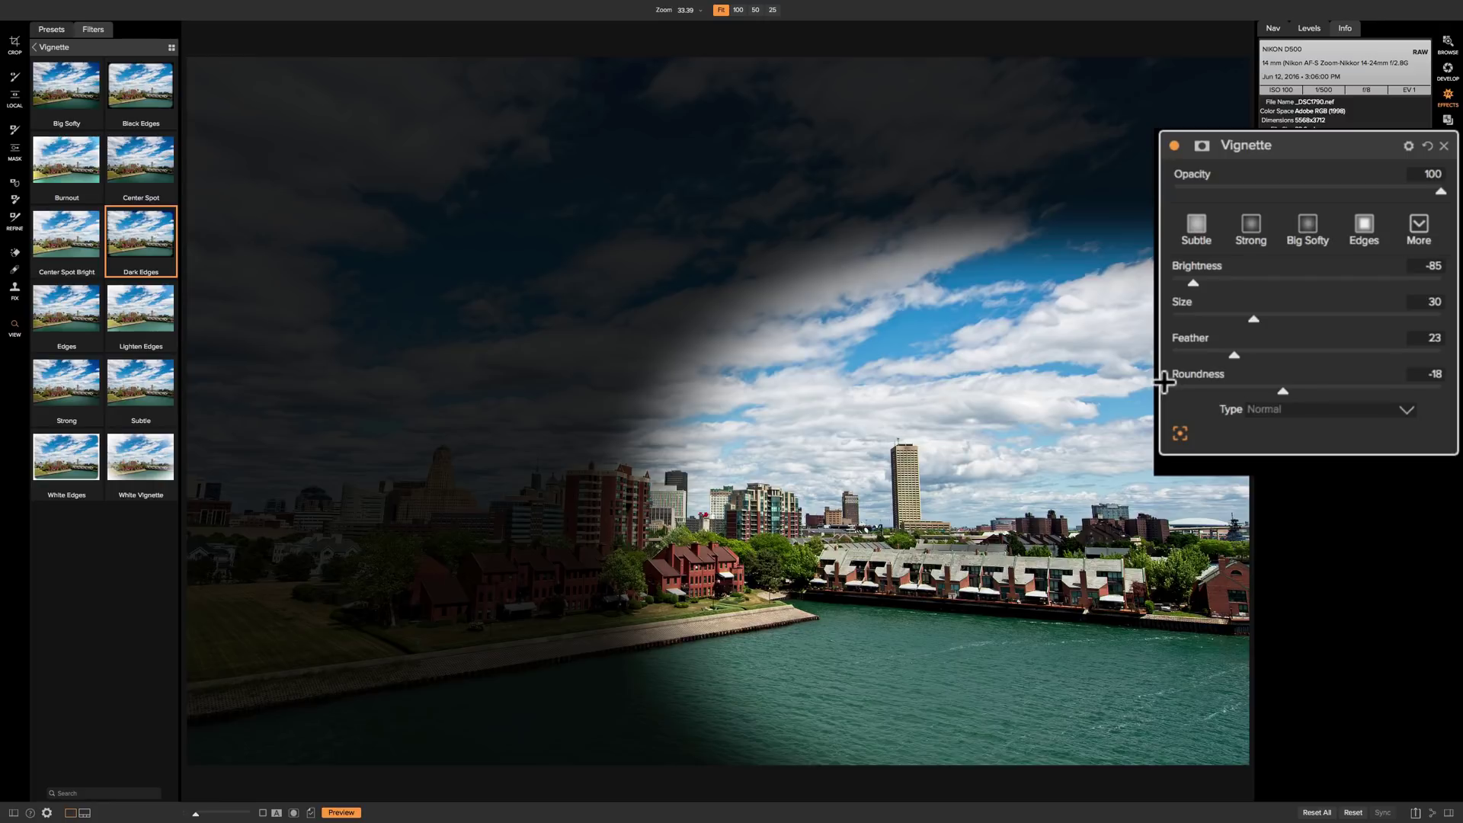
key("alt")
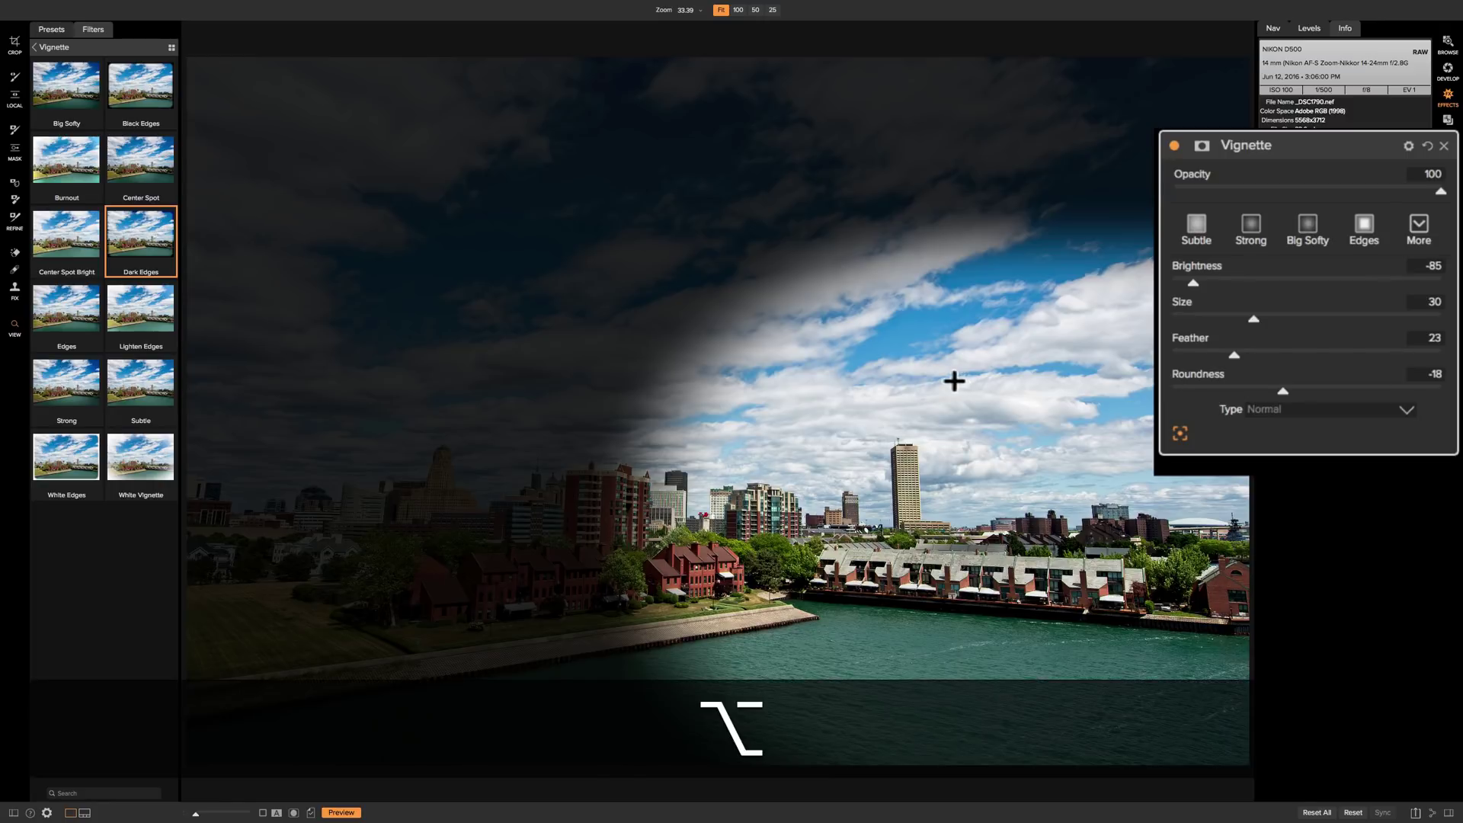
left_click_drag(954, 381, 701, 483)
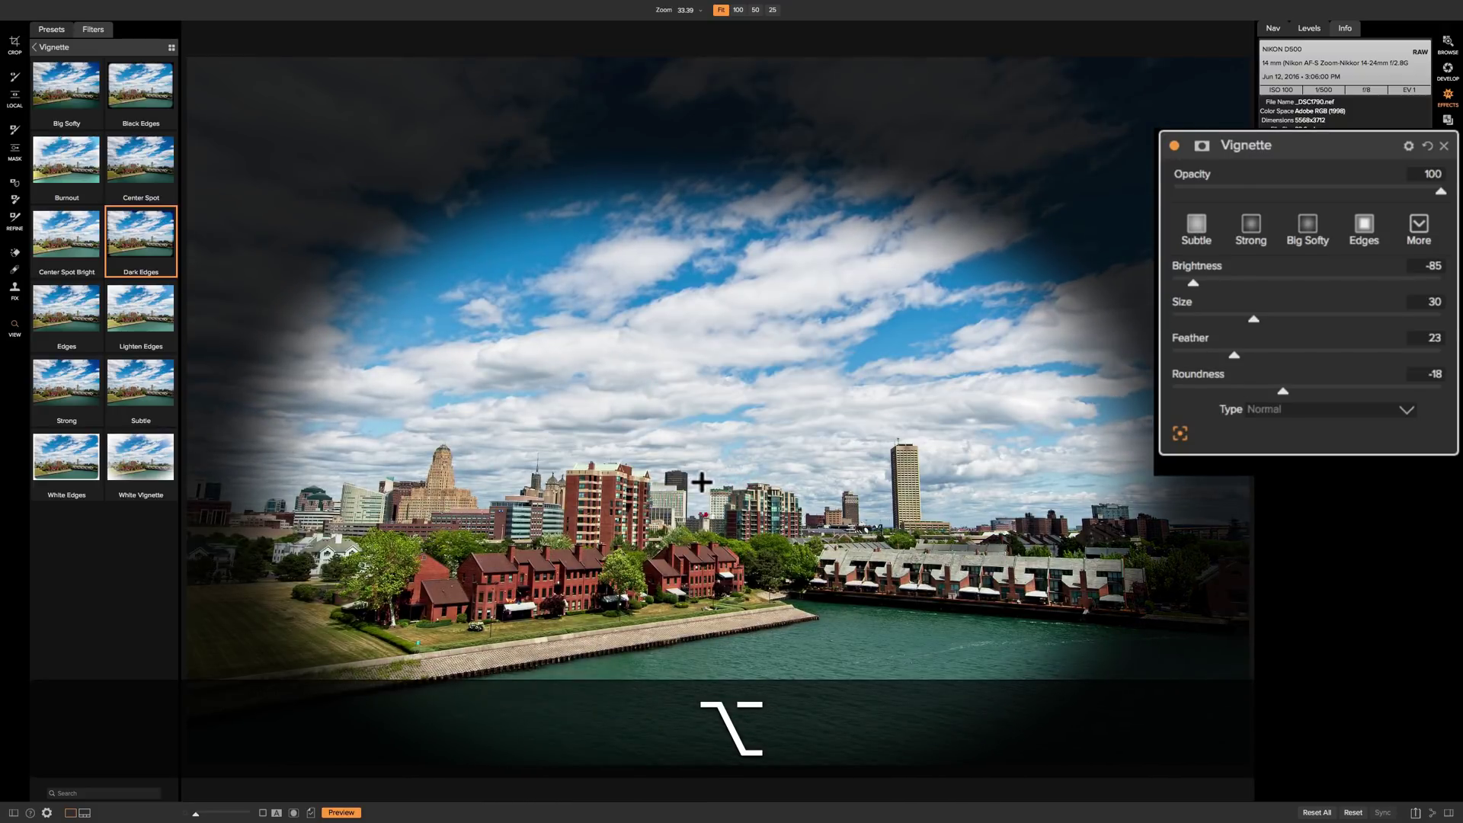
left_click(701, 482)
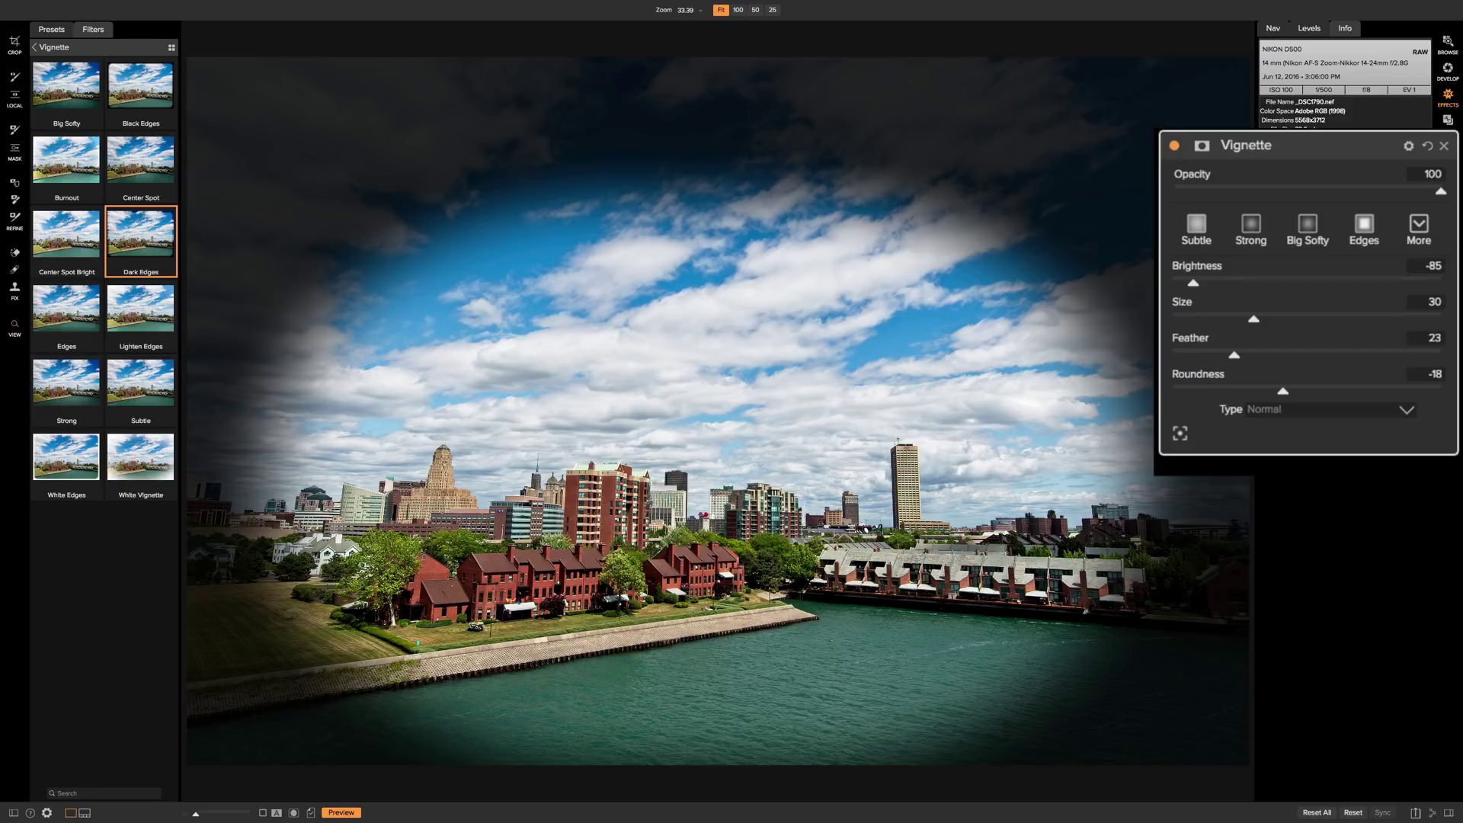
Step: Reset the vignette, apply Big Softy with Size 19 and Feather 73, and bring up its mask options
left_click(1428, 145)
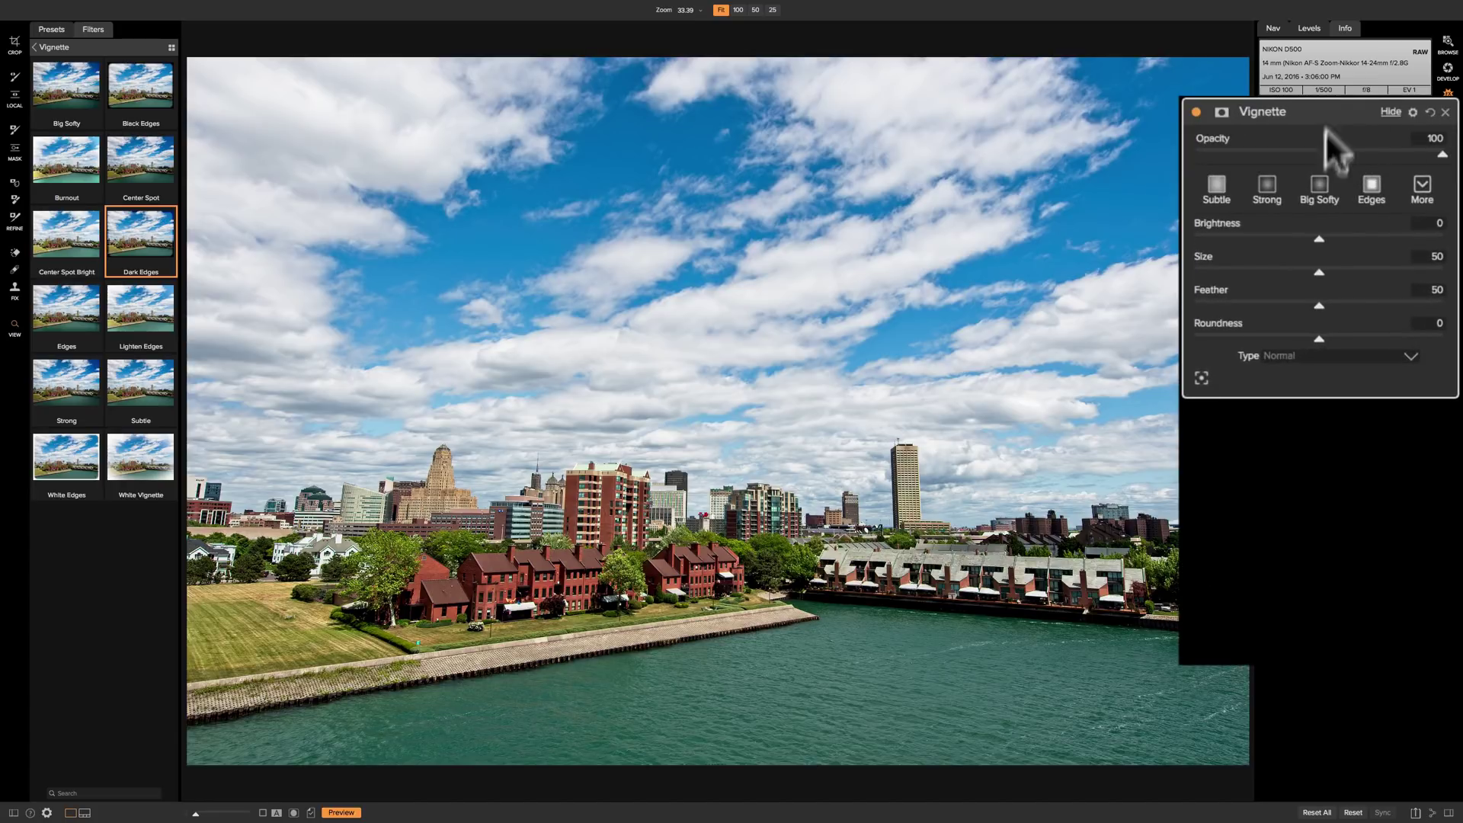
left_click(1320, 185)
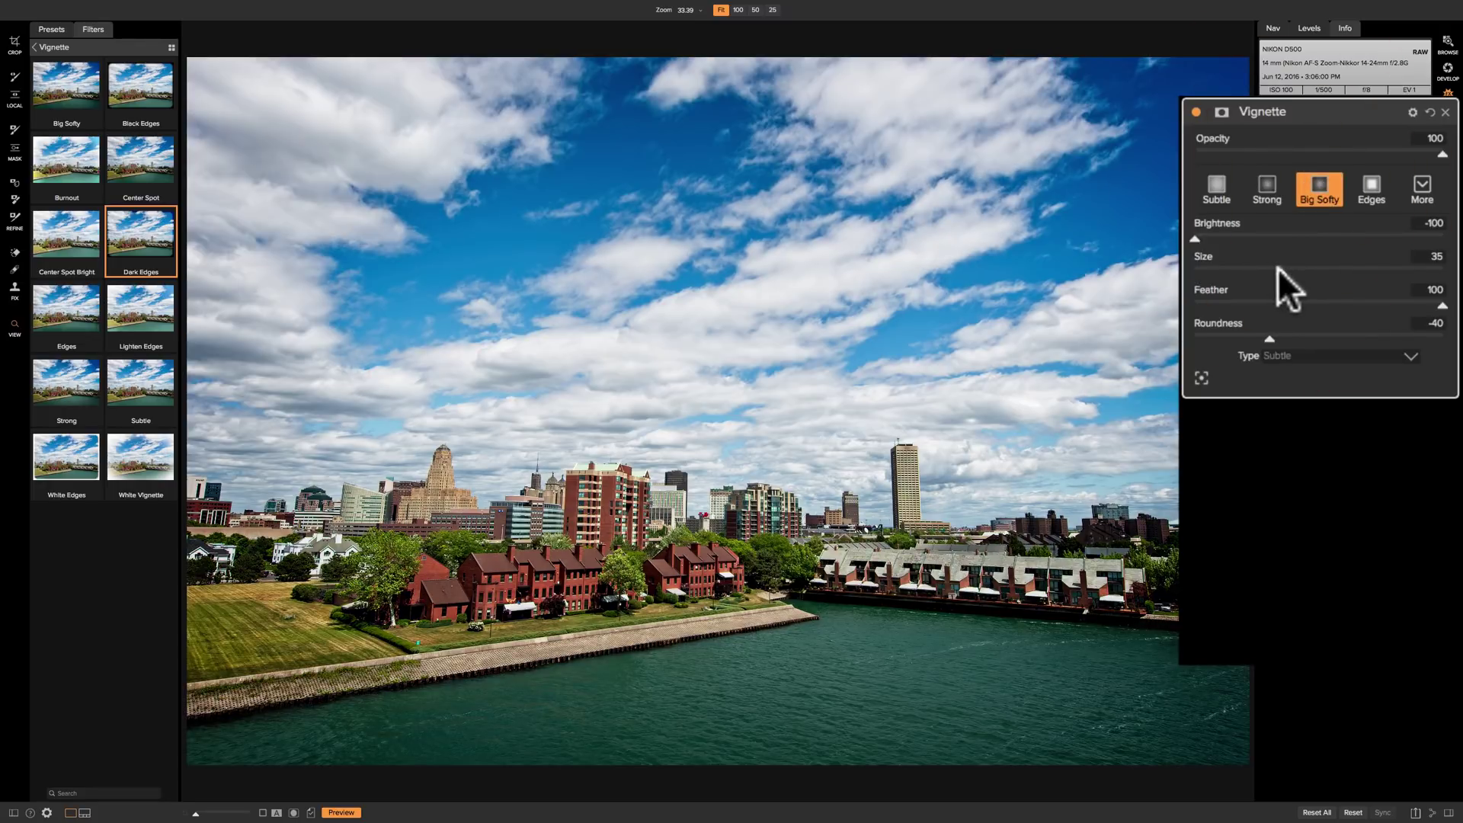
left_click_drag(1277, 267, 1242, 267)
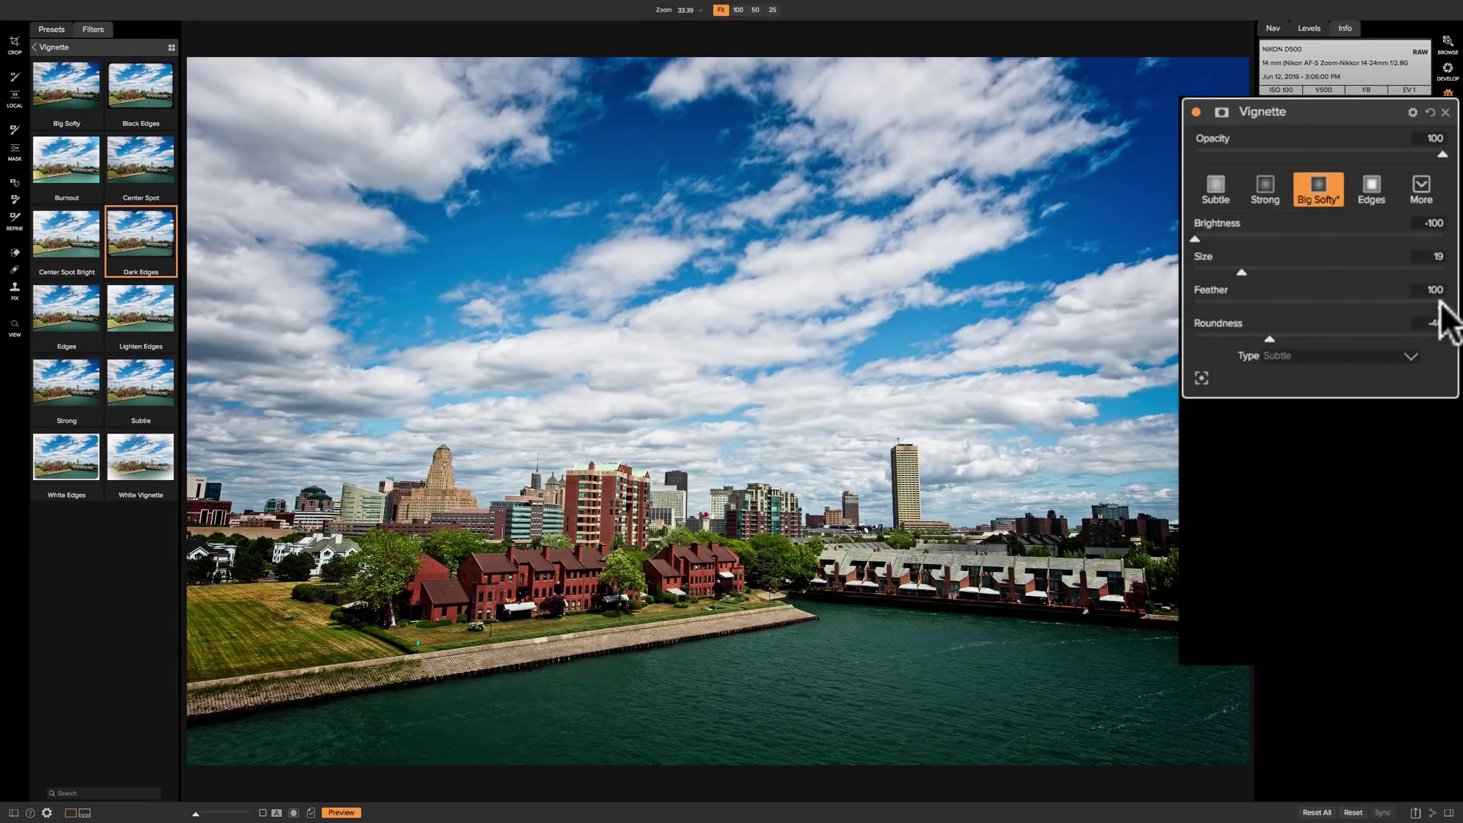
left_click_drag(1440, 304, 1376, 302)
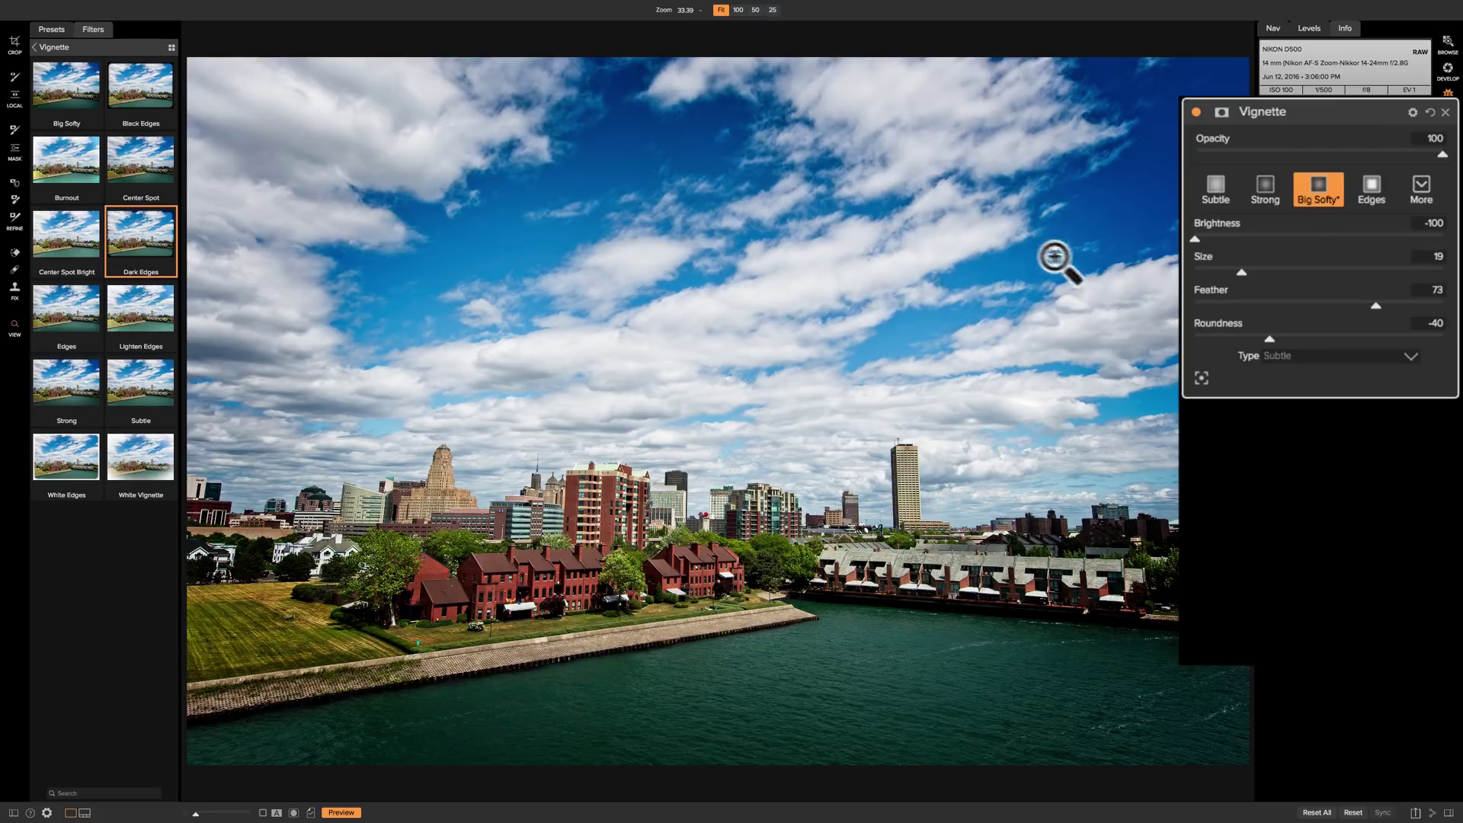
left_click(1220, 111)
left_click(1219, 111)
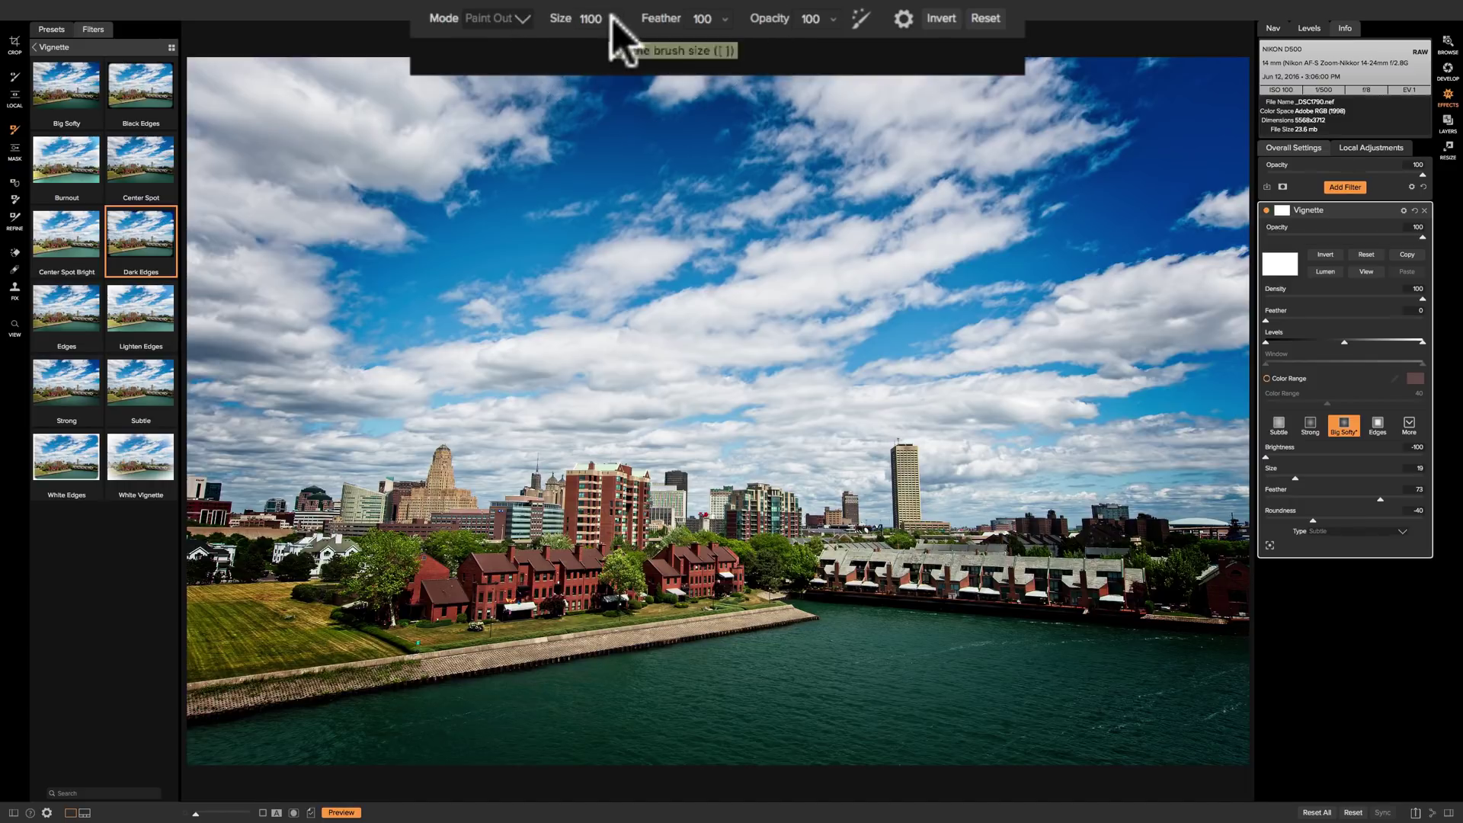
Step: Set the mask brush to Size 1100, Feather 100 and Opacity 20
left_click(615, 22)
mouse_move(578, 36)
left_mouse_down()
mouse_move(556, 44)
mouse_move(570, 41)
left_mouse_up()
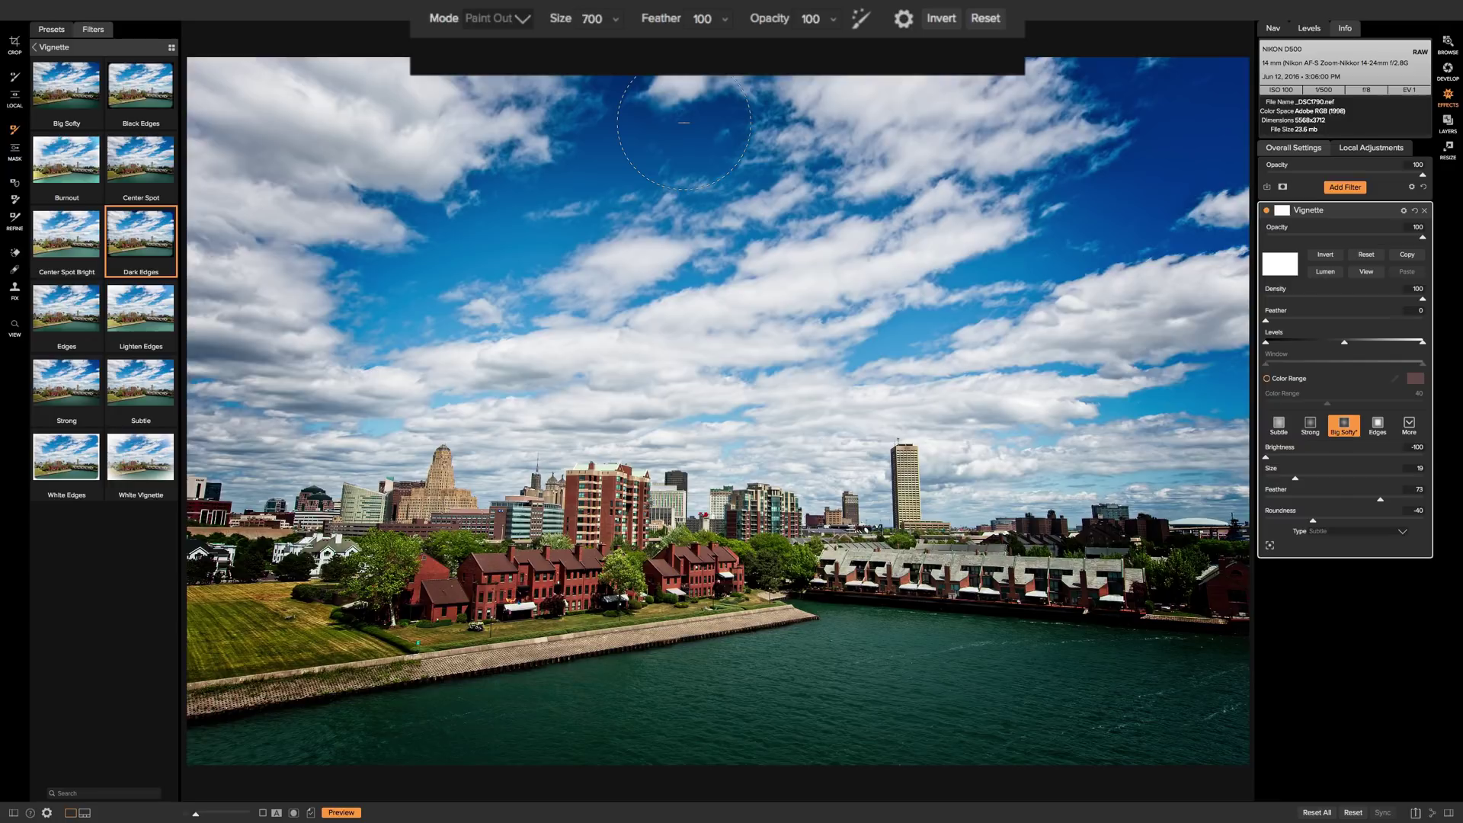
key("bracketleft")
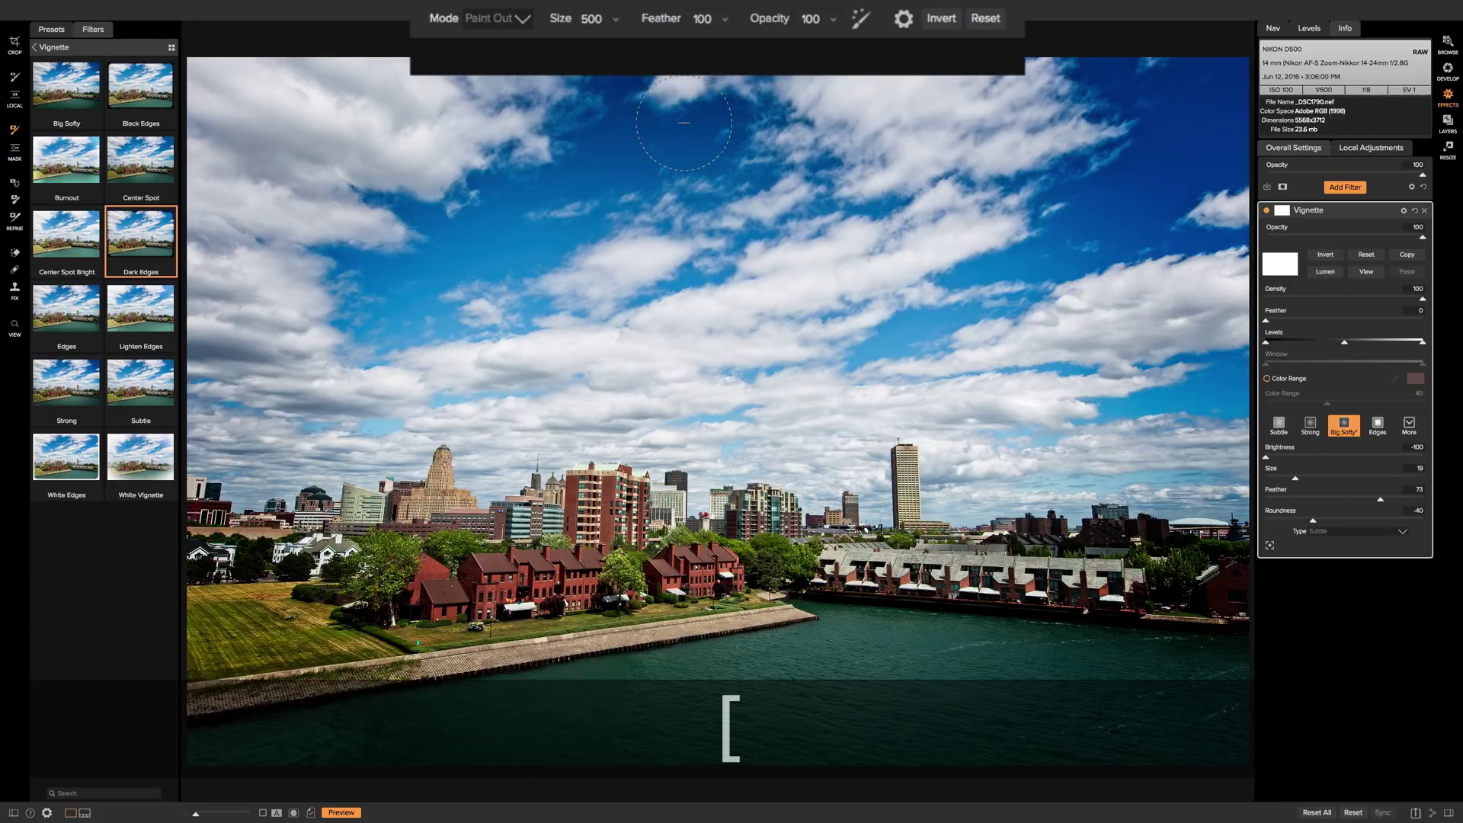
key("bracketright")
key("bracketright")
key("bracketright")
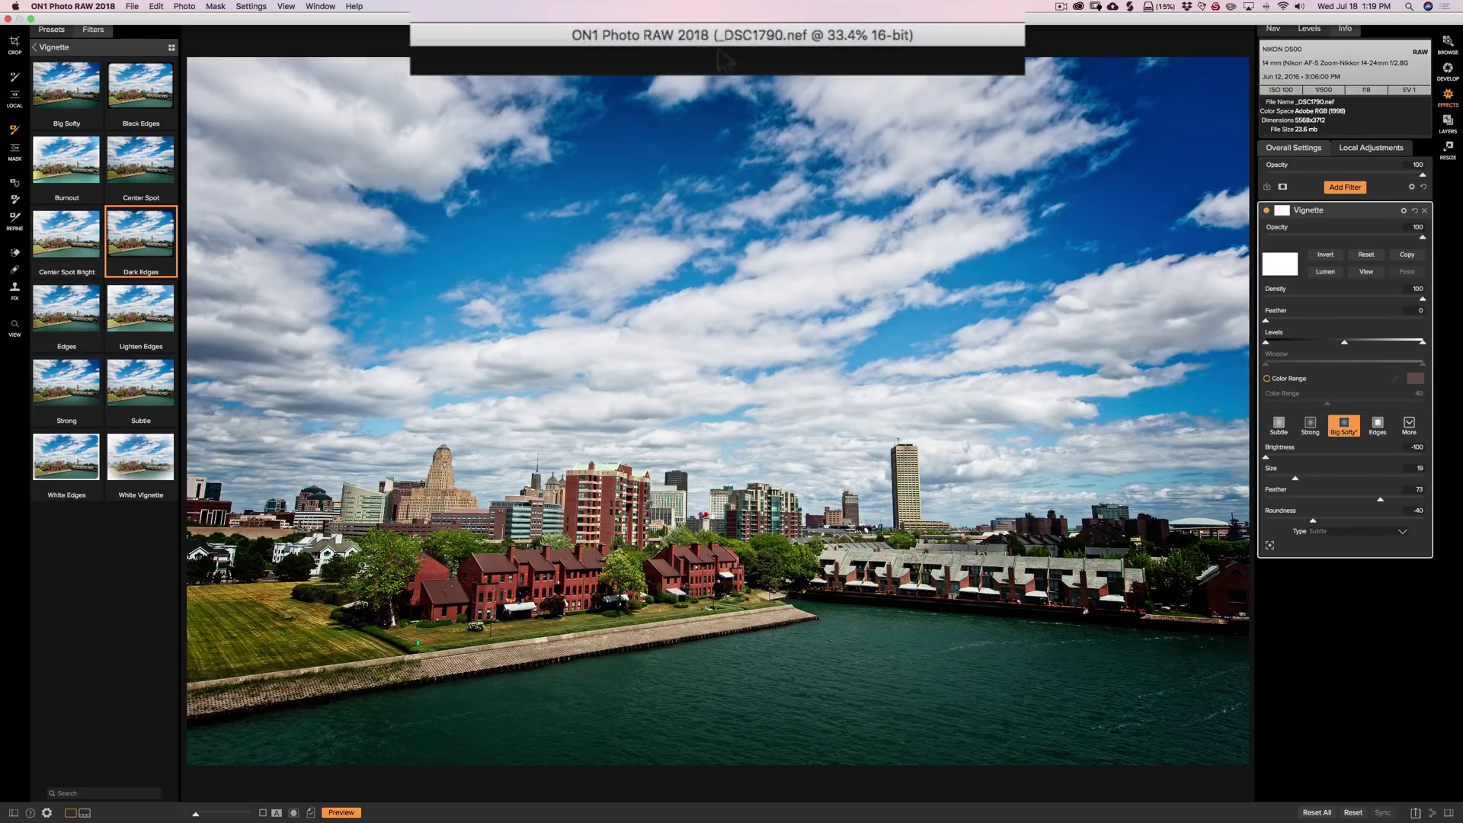
mouse_move(659, 12)
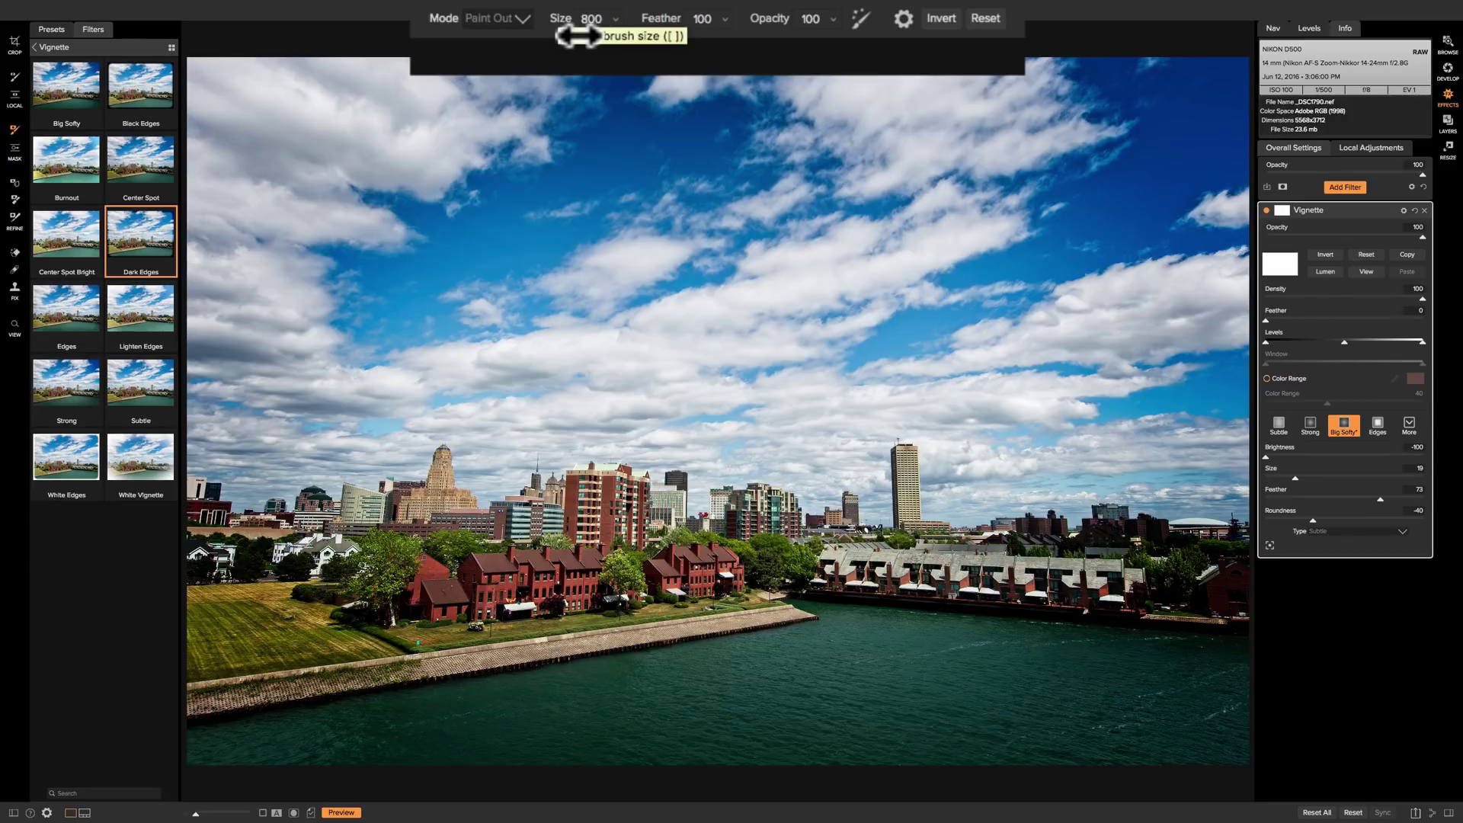
mouse_move(579, 35)
left_mouse_down()
mouse_move(538, 36)
mouse_move(580, 35)
mouse_move(564, 36)
left_mouse_up()
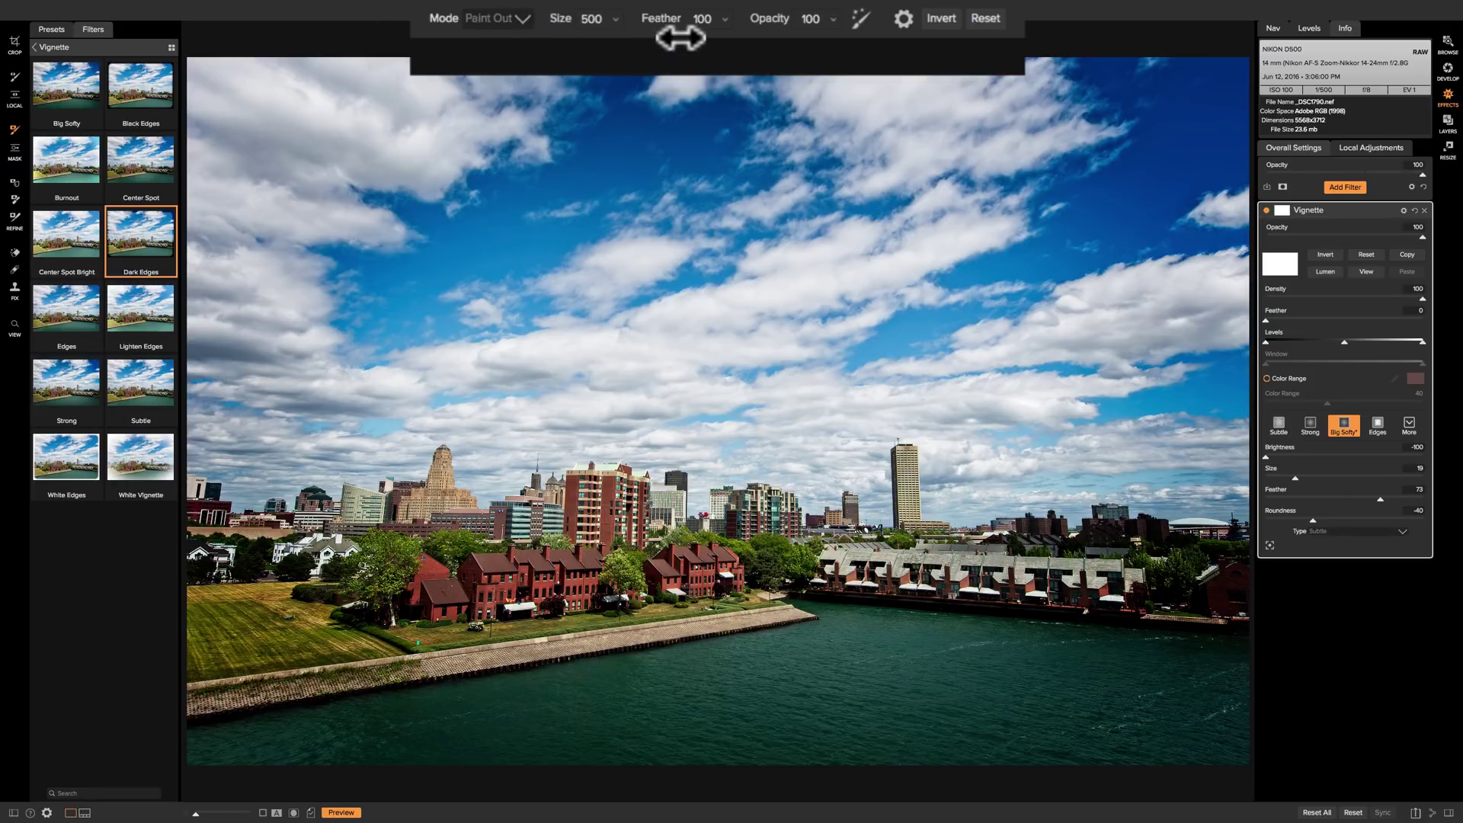
mouse_move(682, 36)
left_mouse_down()
mouse_move(640, 39)
mouse_move(705, 44)
left_mouse_up()
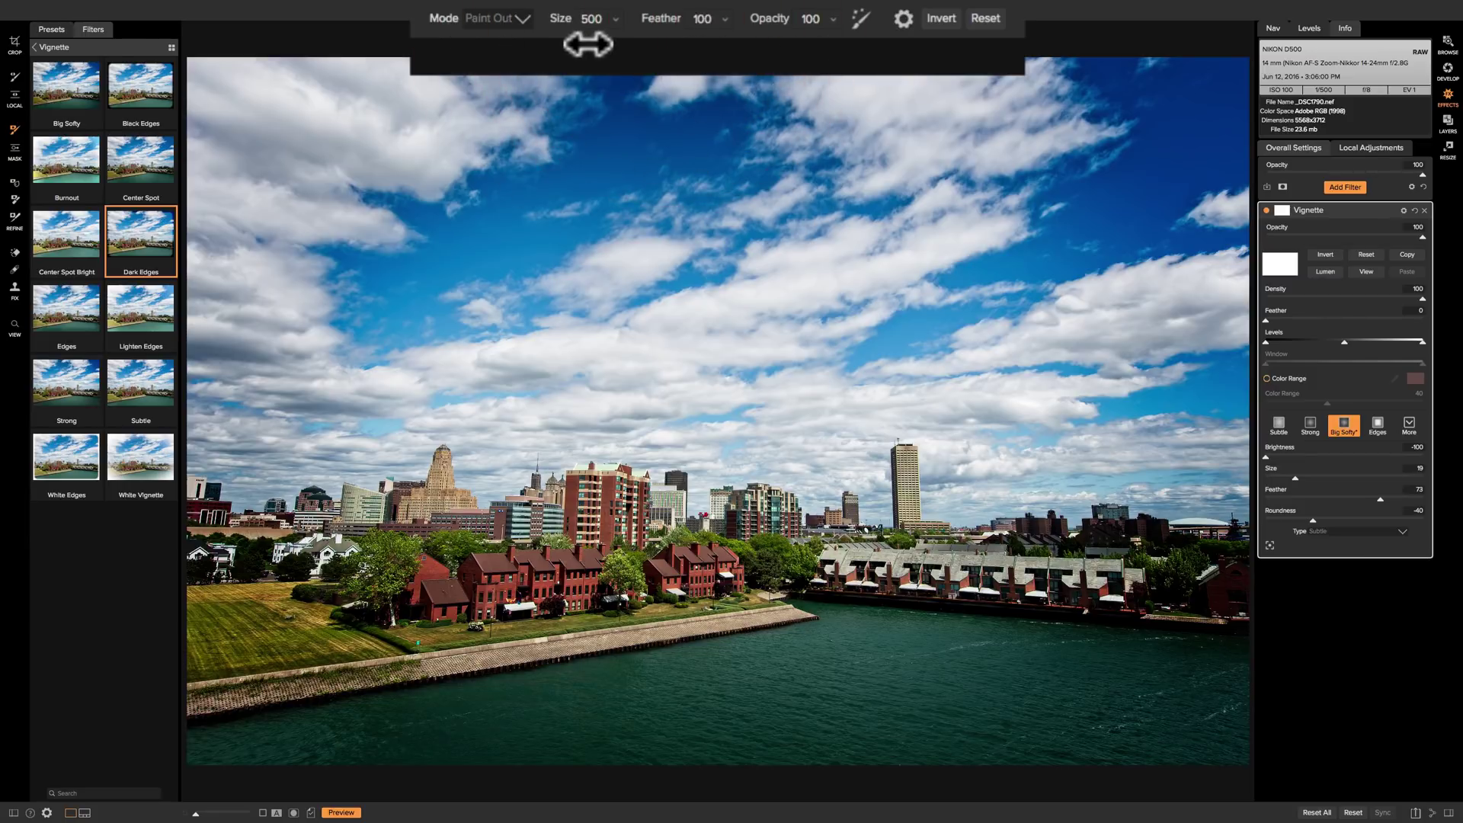
mouse_move(586, 41)
left_mouse_down()
mouse_move(575, 33)
mouse_move(586, 34)
left_mouse_up()
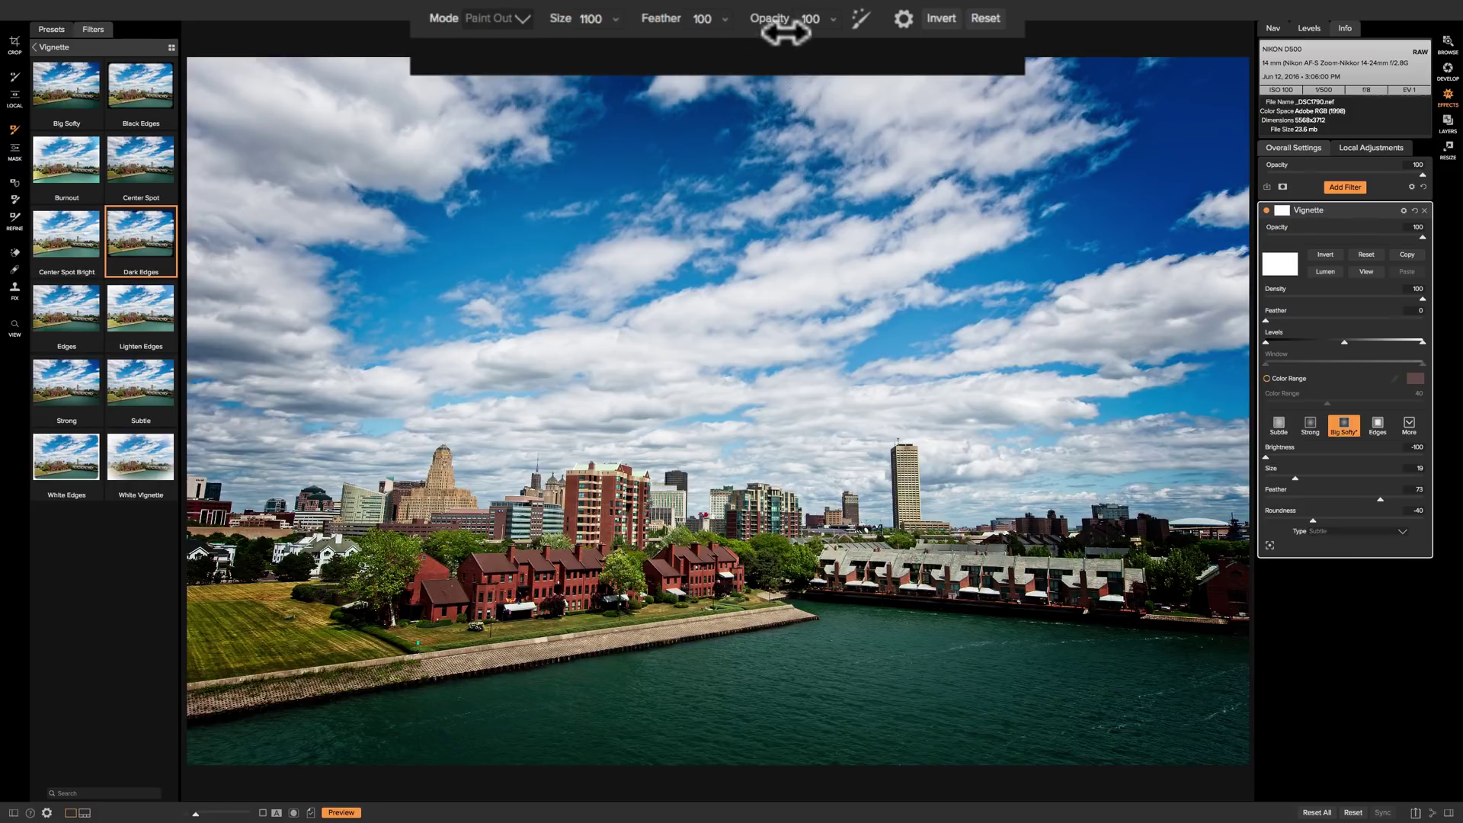
left_click_drag(783, 26, 662, 30)
left_click(725, 38)
Step: Paint the vignette off the lower-right buildings and across the water
left_click(1183, 550)
mouse_move(1183, 550)
left_mouse_down()
mouse_move(1162, 644)
mouse_move(1058, 705)
mouse_move(983, 721)
mouse_move(454, 715)
mouse_move(253, 677)
mouse_move(194, 632)
left_mouse_up()
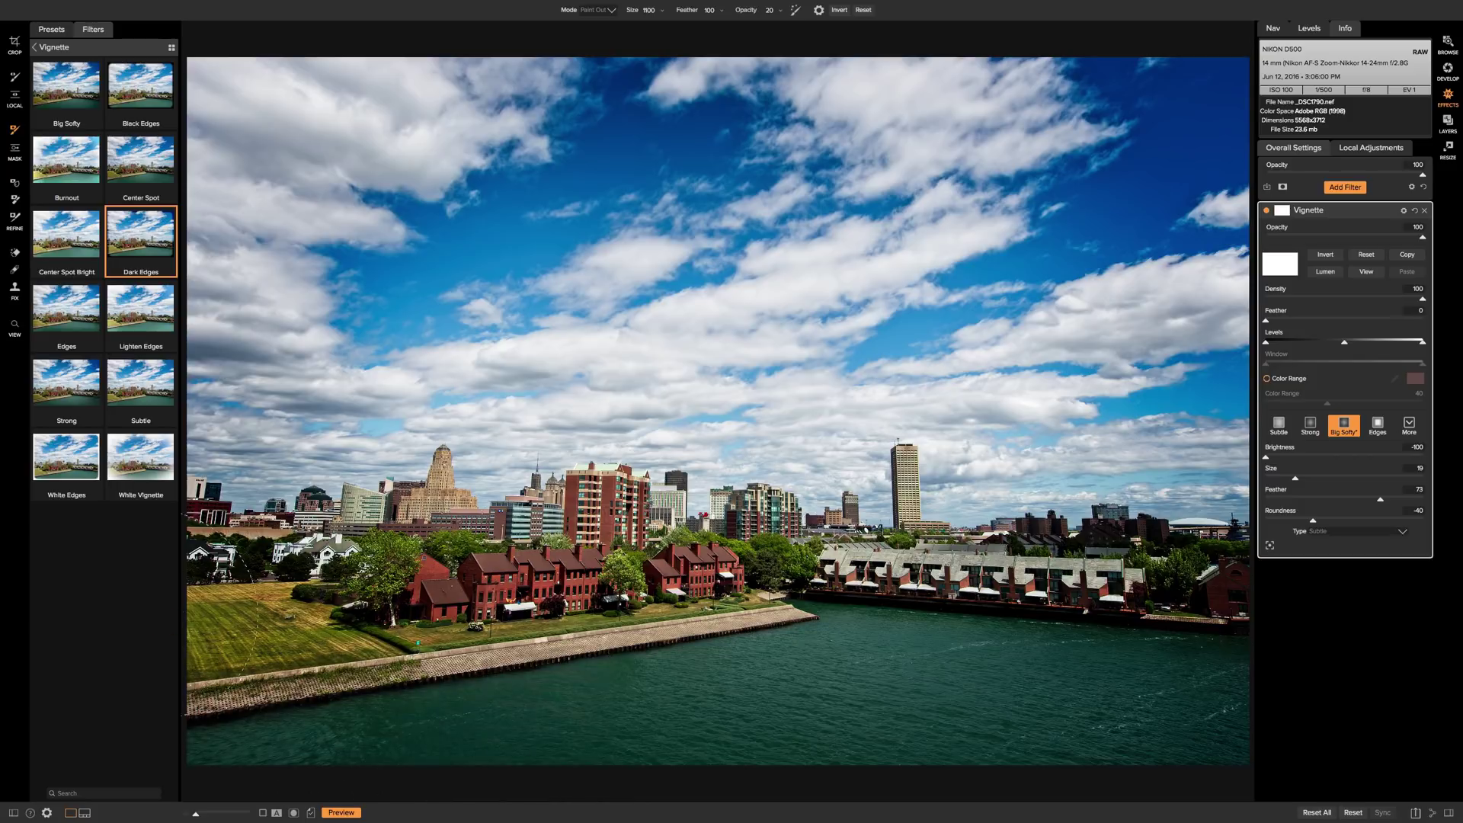
left_click(153, 610)
mouse_move(1181, 625)
left_mouse_down()
mouse_move(1131, 653)
mouse_move(974, 677)
mouse_move(1063, 699)
mouse_move(1197, 697)
mouse_move(1217, 674)
mouse_move(1217, 638)
mouse_move(1134, 633)
mouse_move(961, 684)
left_mouse_up()
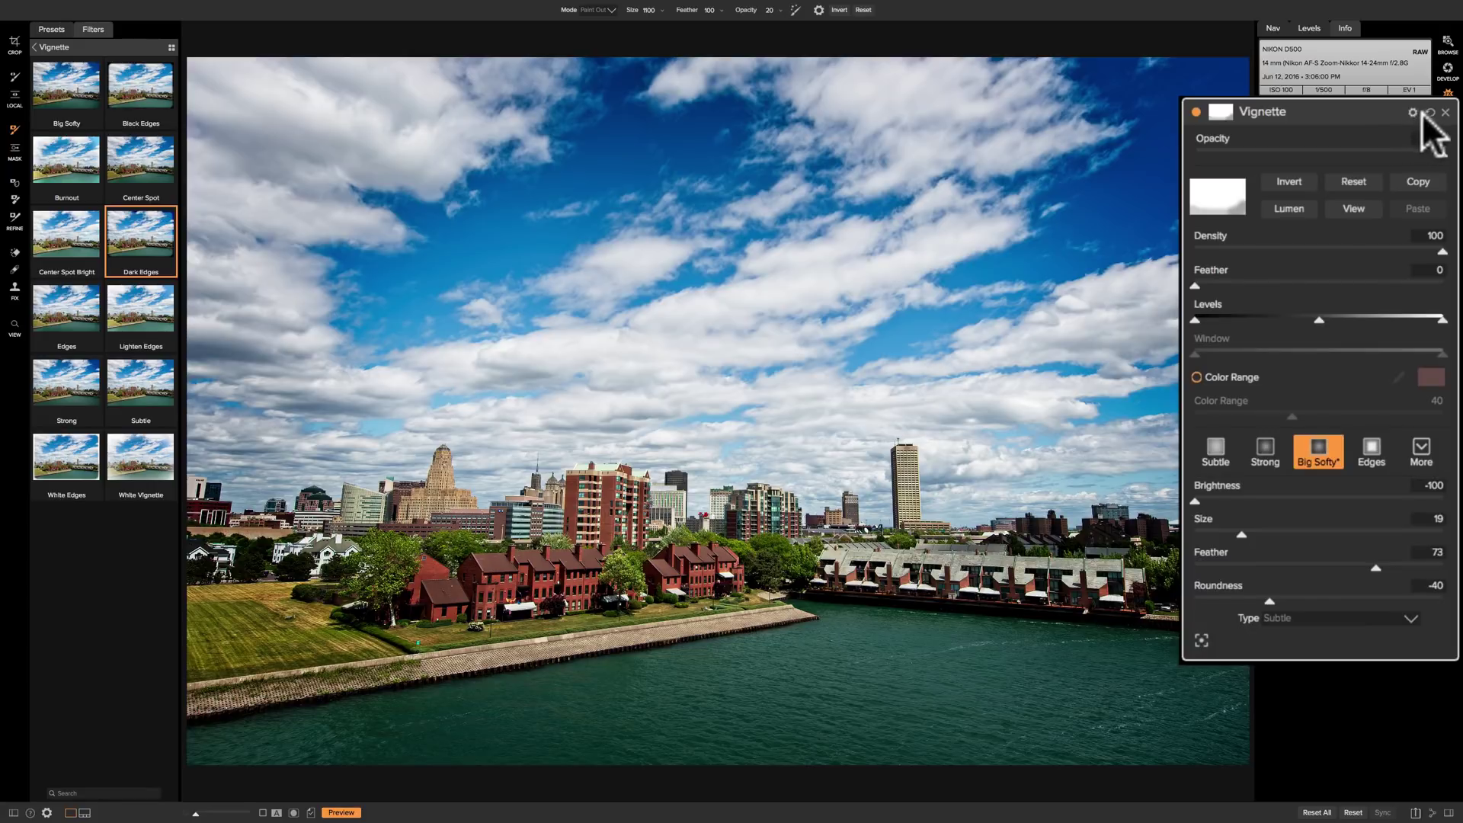
Step: Reset the vignette settings and clear its painted mask
left_click(1429, 113)
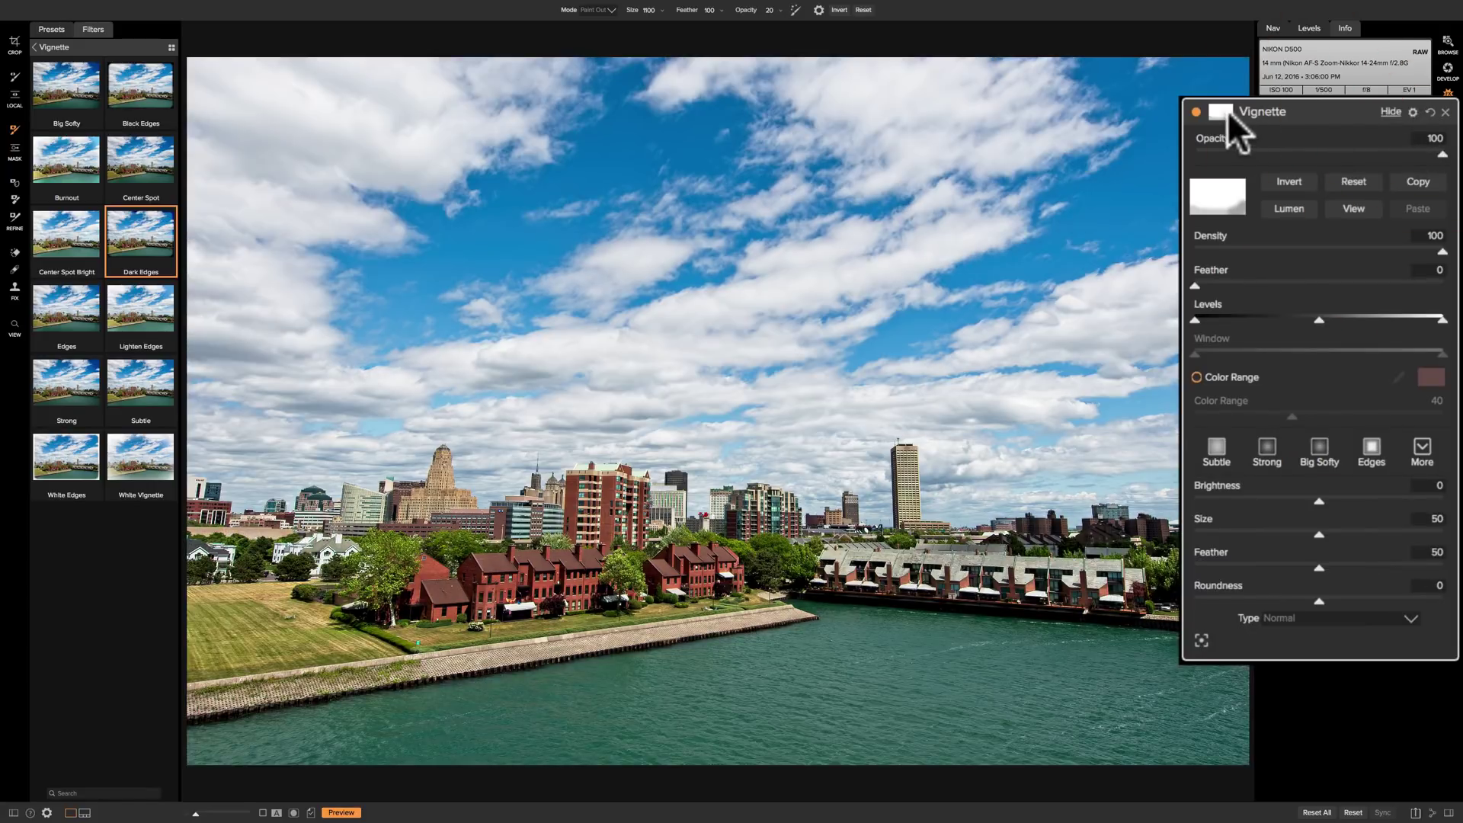
left_click(1350, 182)
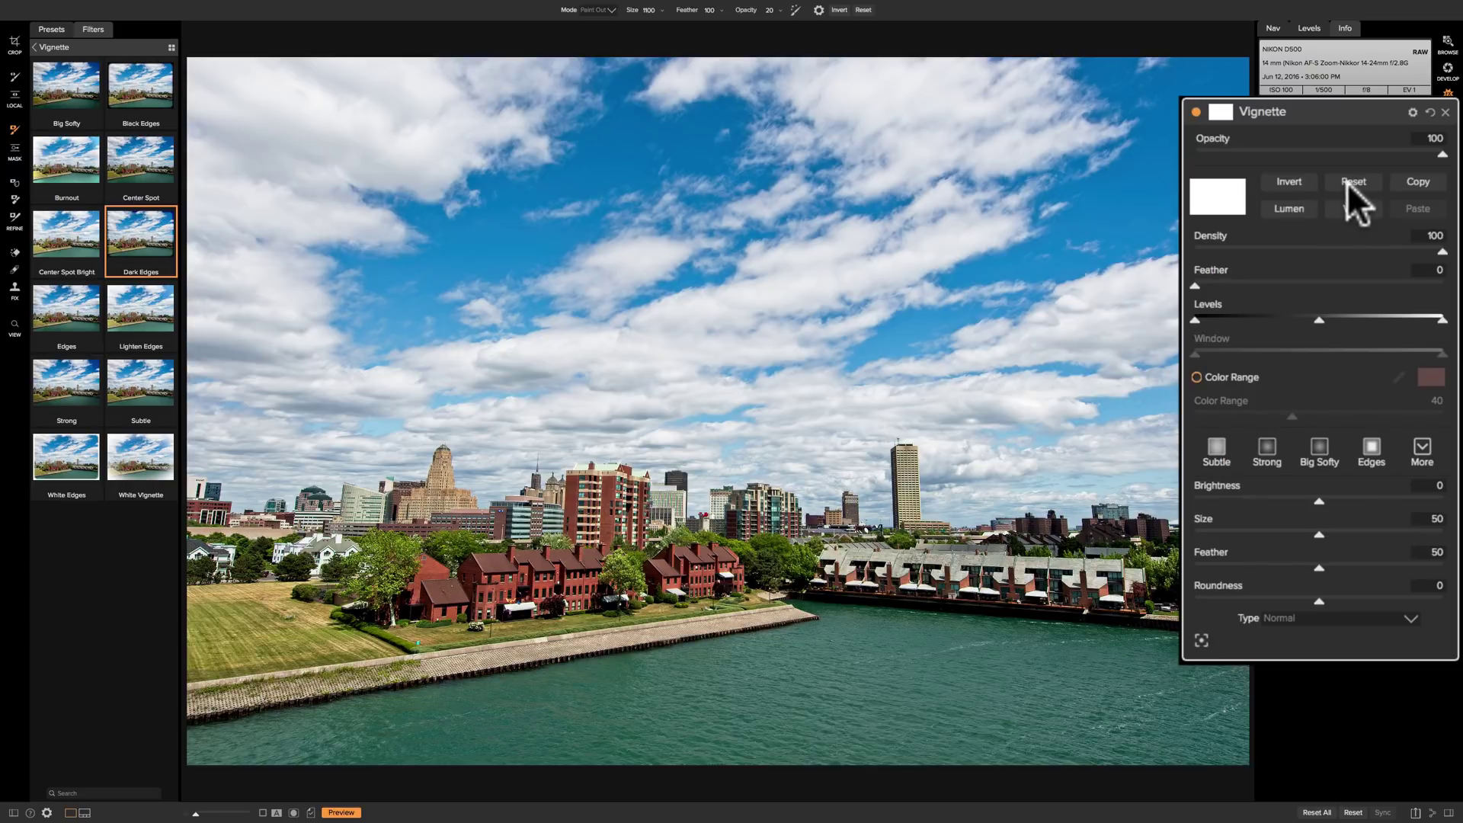
left_click(1223, 113)
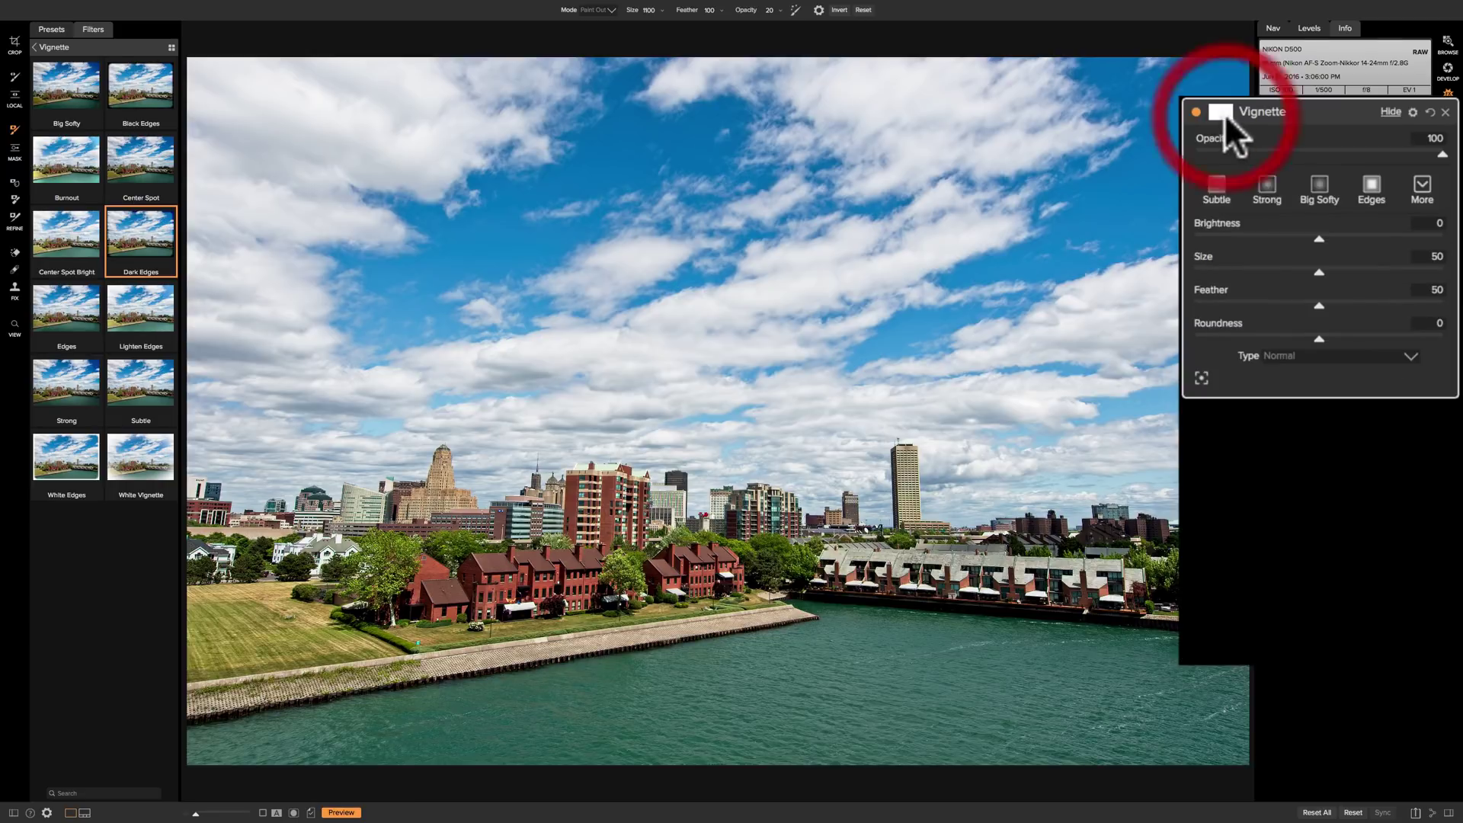
Step: Reapply Big Softy to the vignette with Size 21 and Feather 58
left_click(1317, 191)
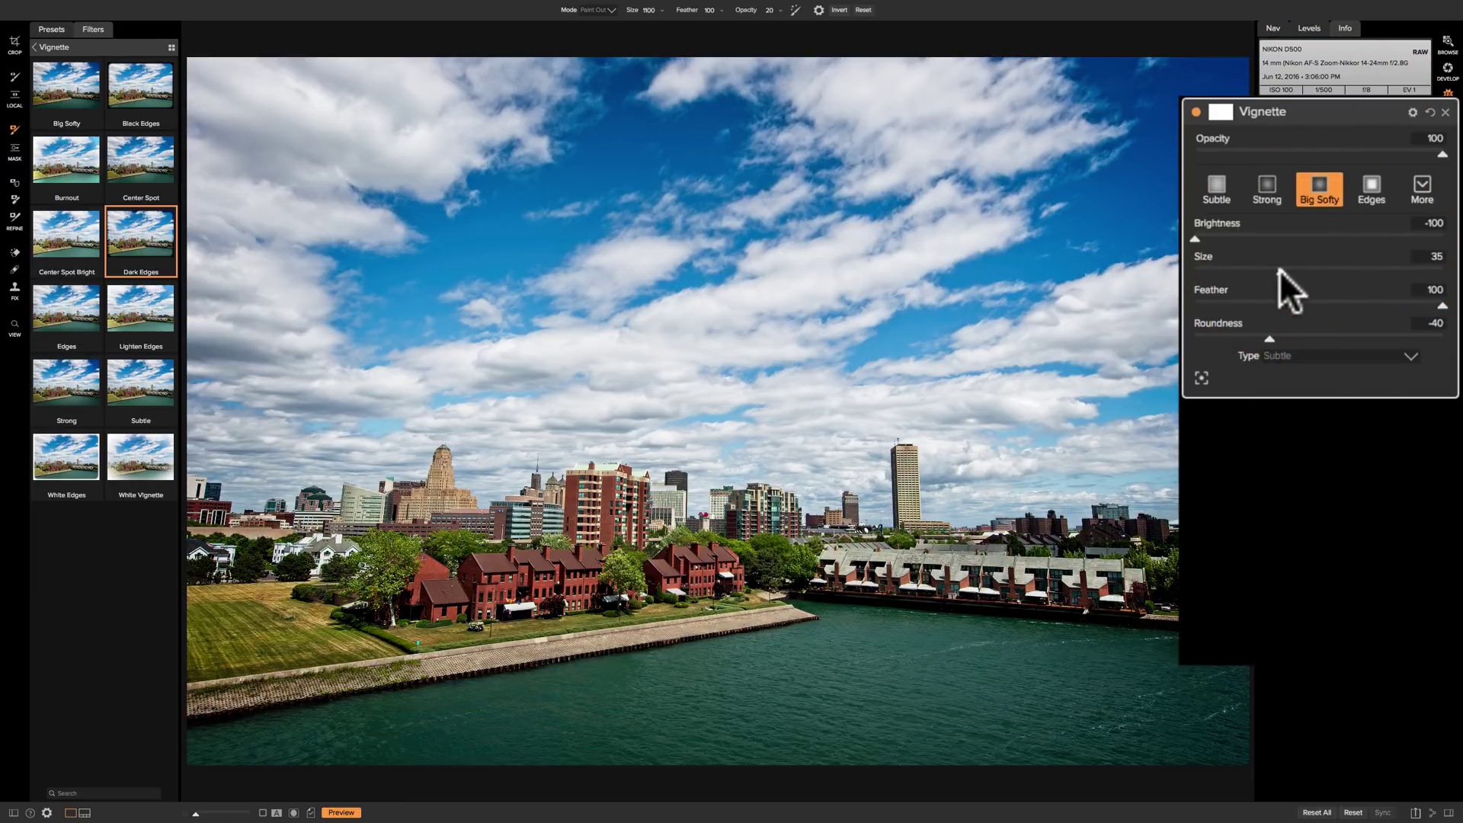
left_click_drag(1293, 272, 1247, 272)
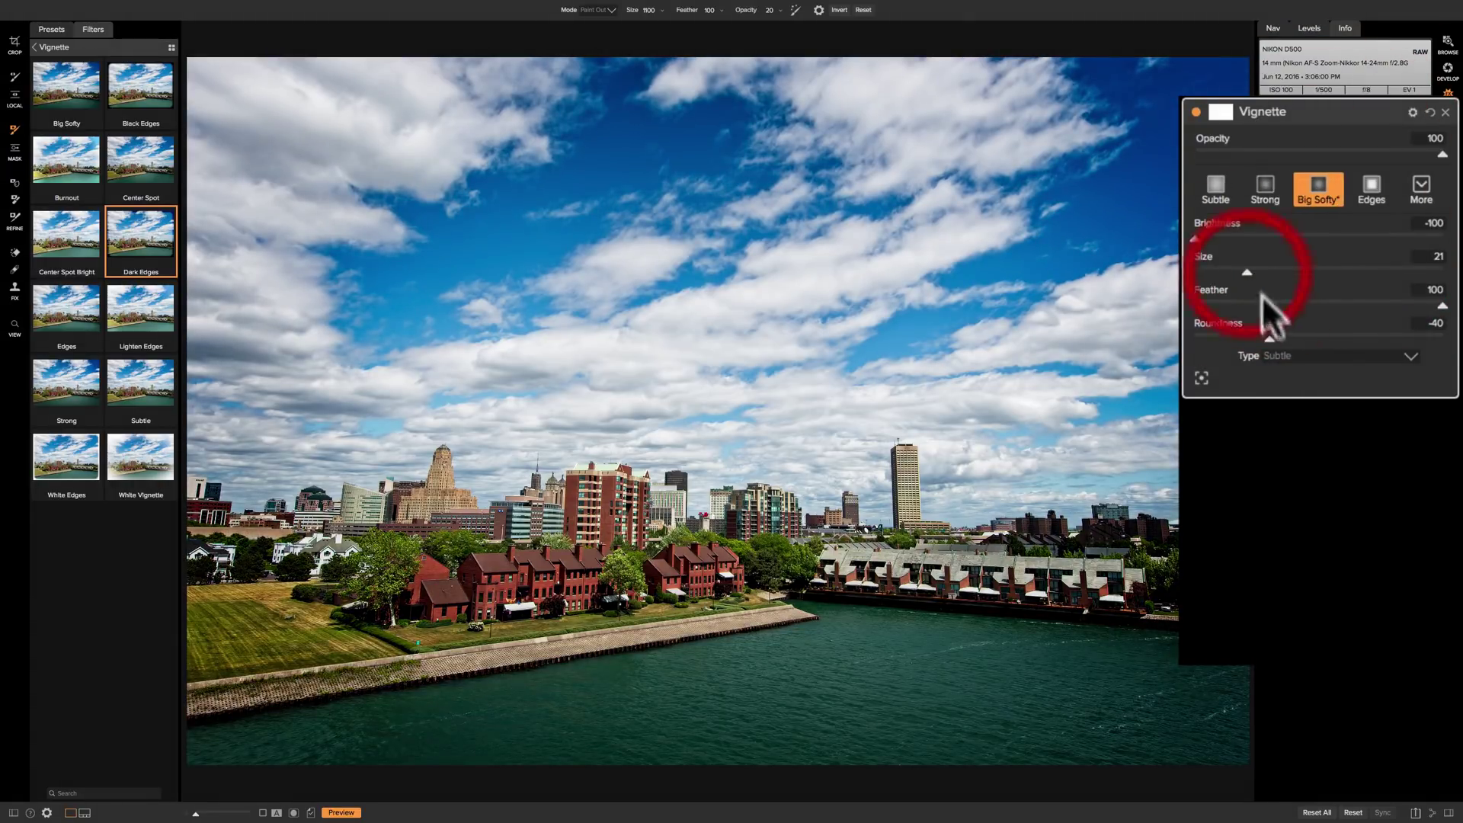
mouse_move(1440, 305)
left_mouse_down()
mouse_move(1309, 305)
mouse_move(1334, 299)
left_mouse_up()
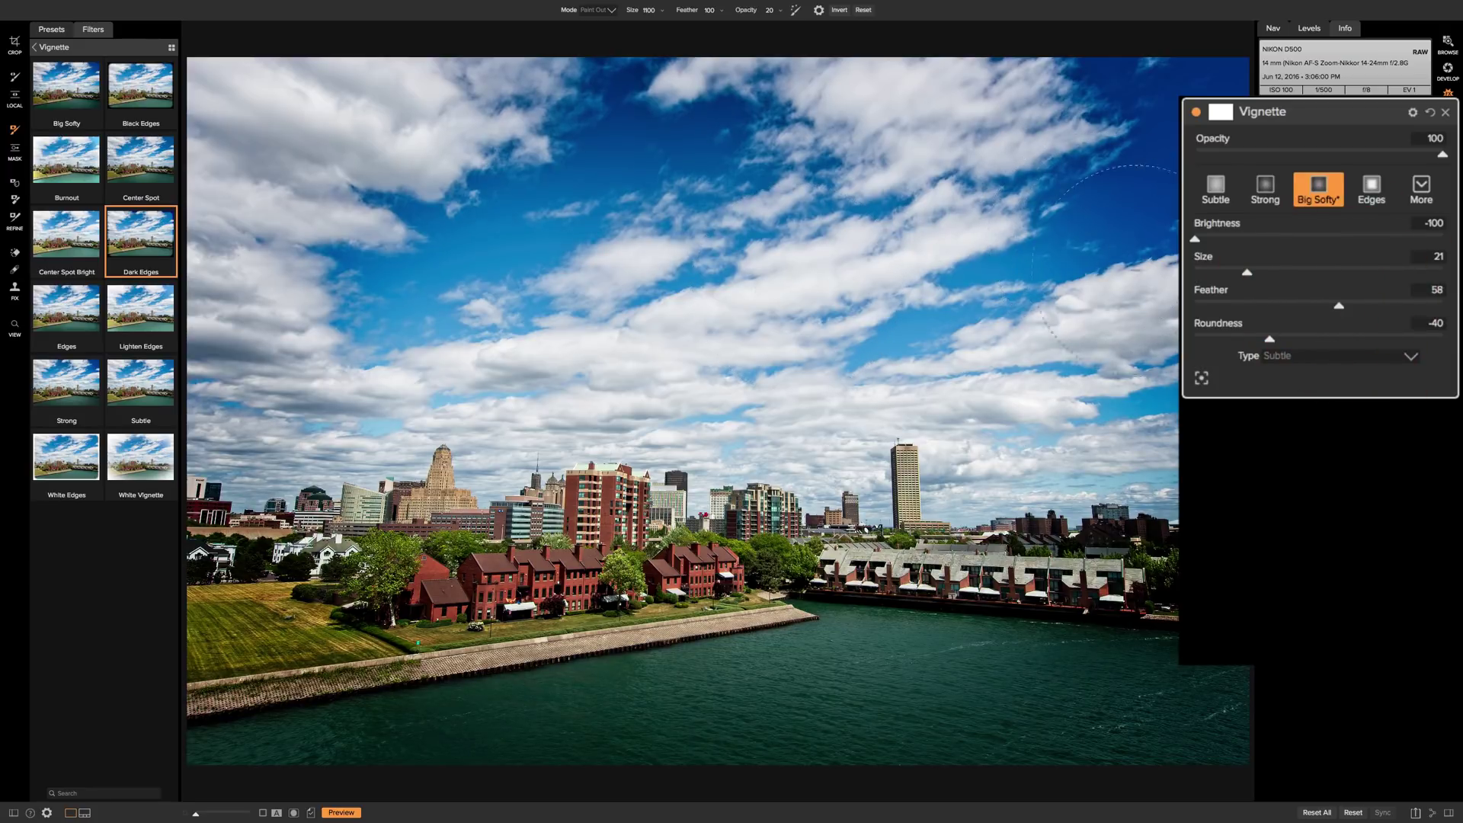
mouse_move(1333, 98)
left_click(1304, 104)
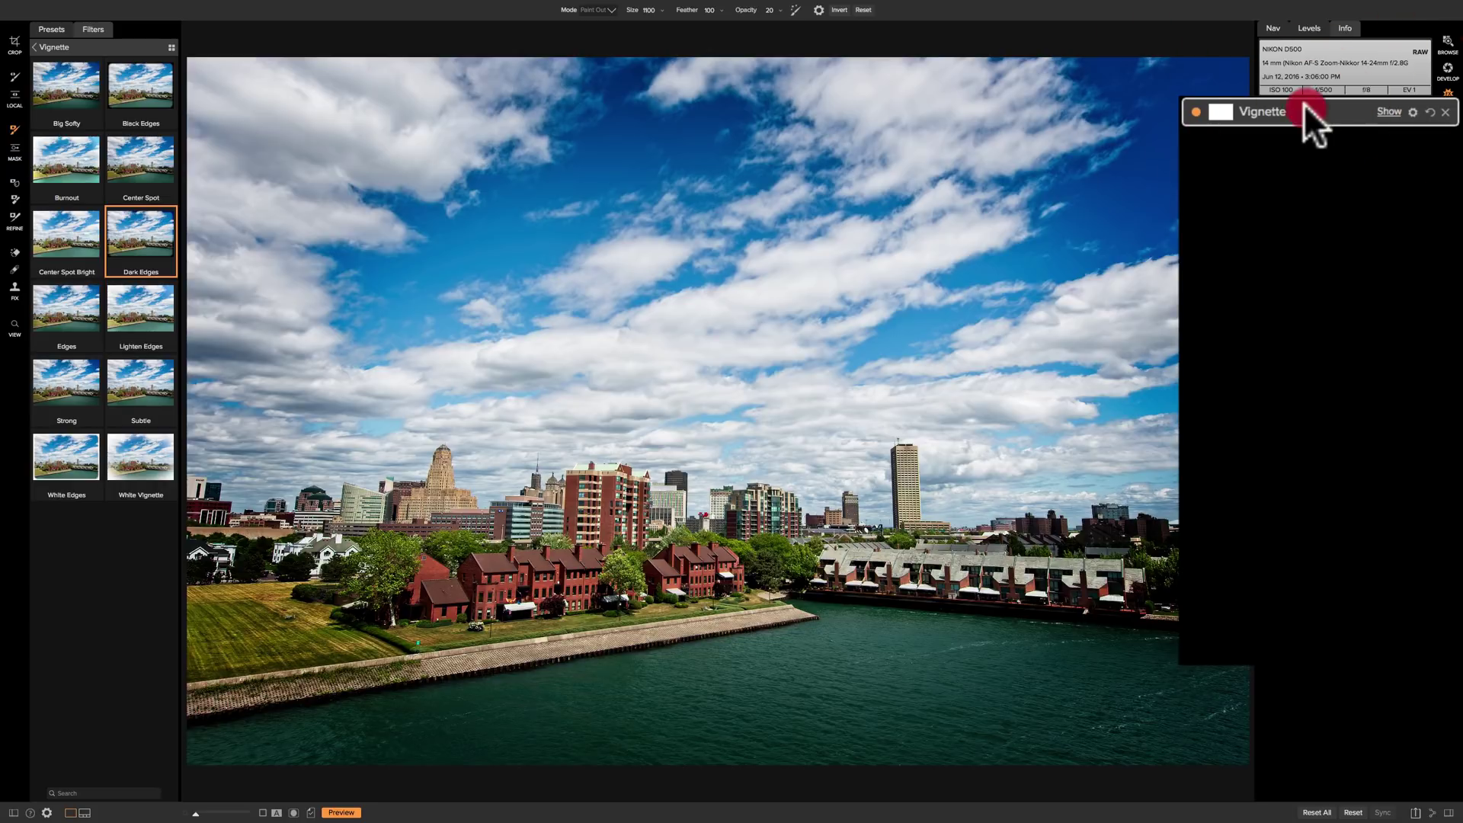
left_click(1312, 114)
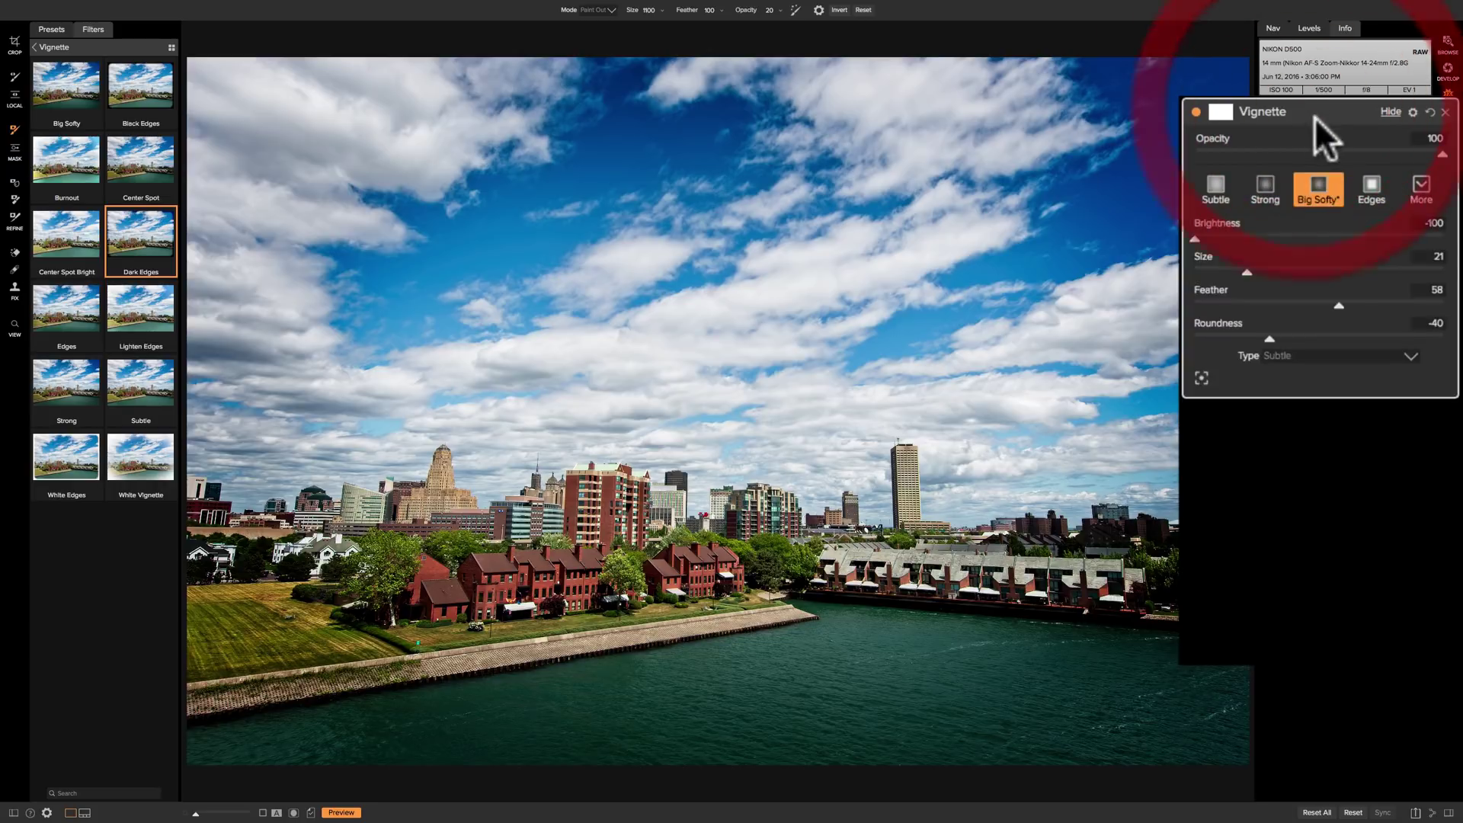
Step: Open the vignette's Blending Options, try Luminosity mode, then set the mode back to Normal
left_click(1412, 110)
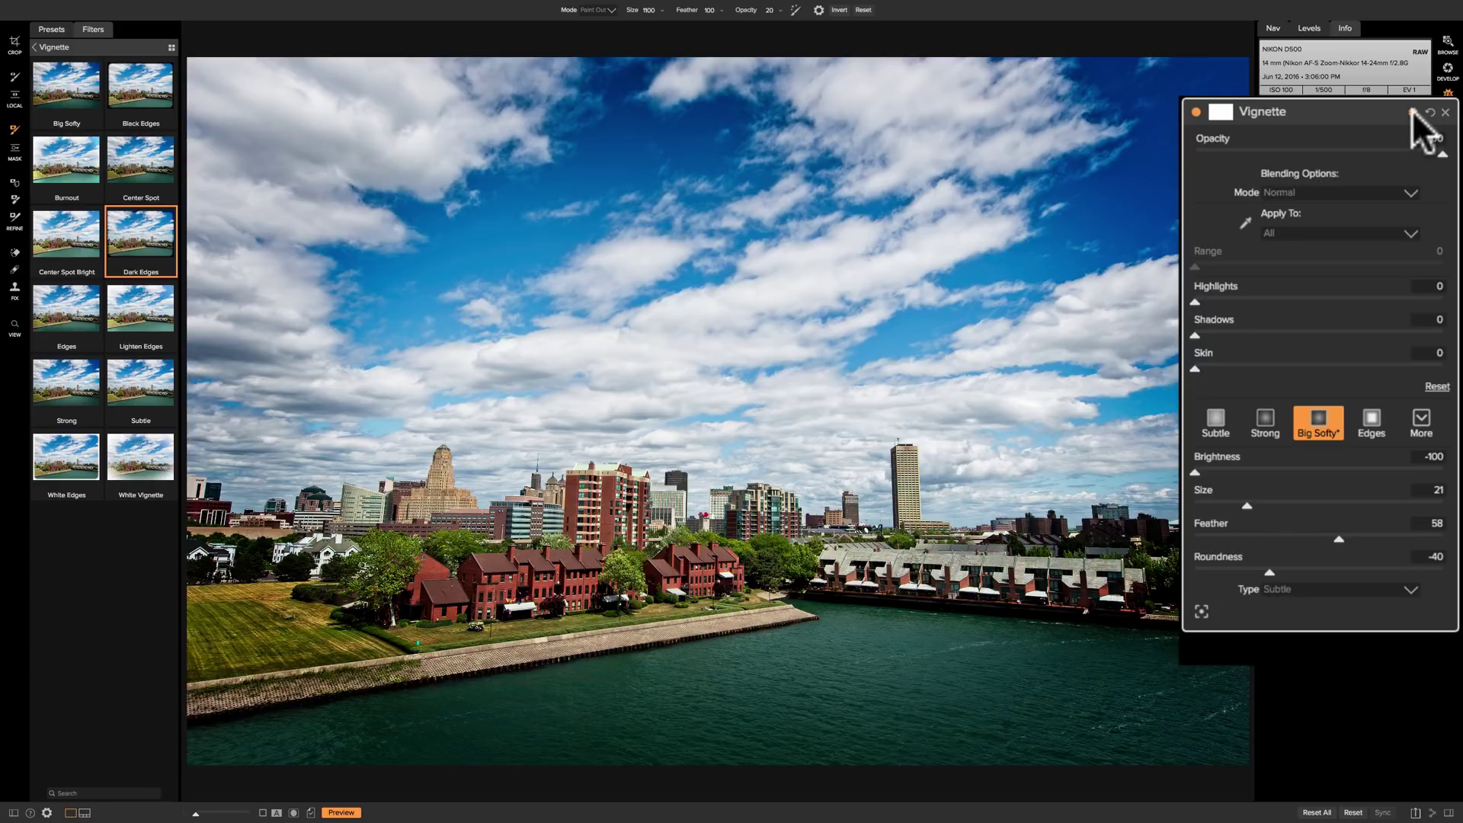
left_click(1408, 189)
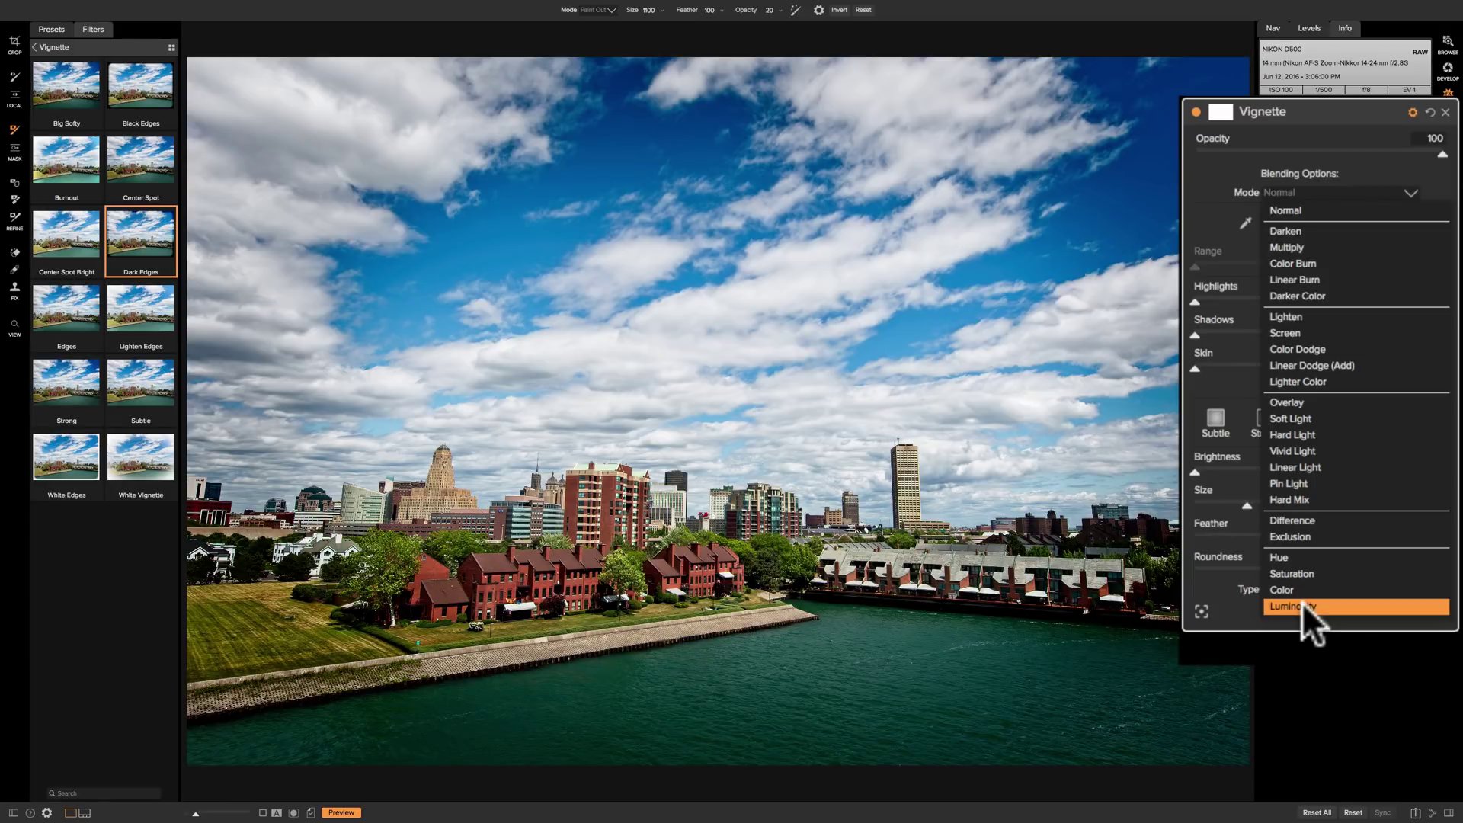
left_click(1301, 602)
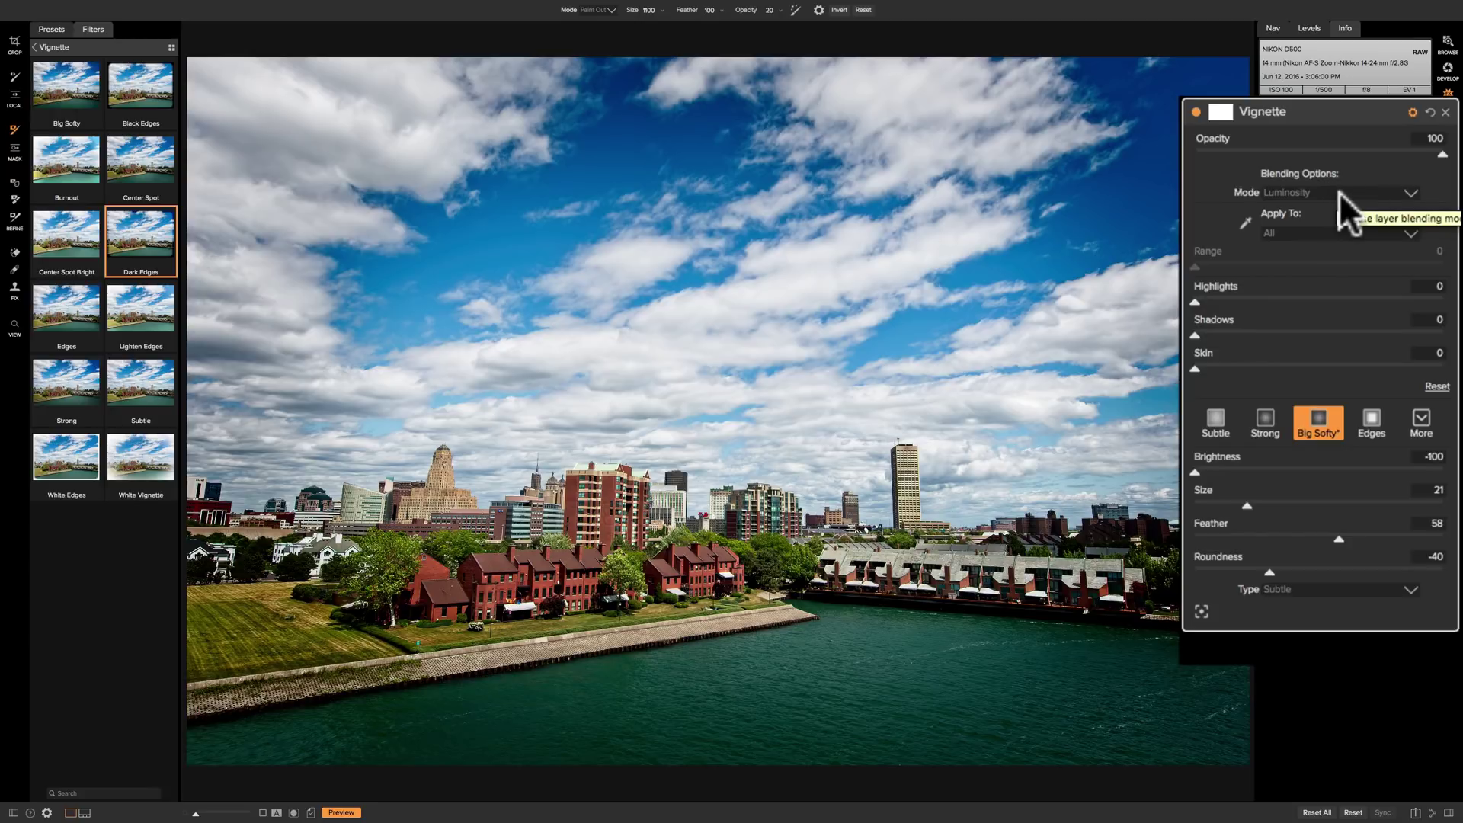
left_click(1347, 190)
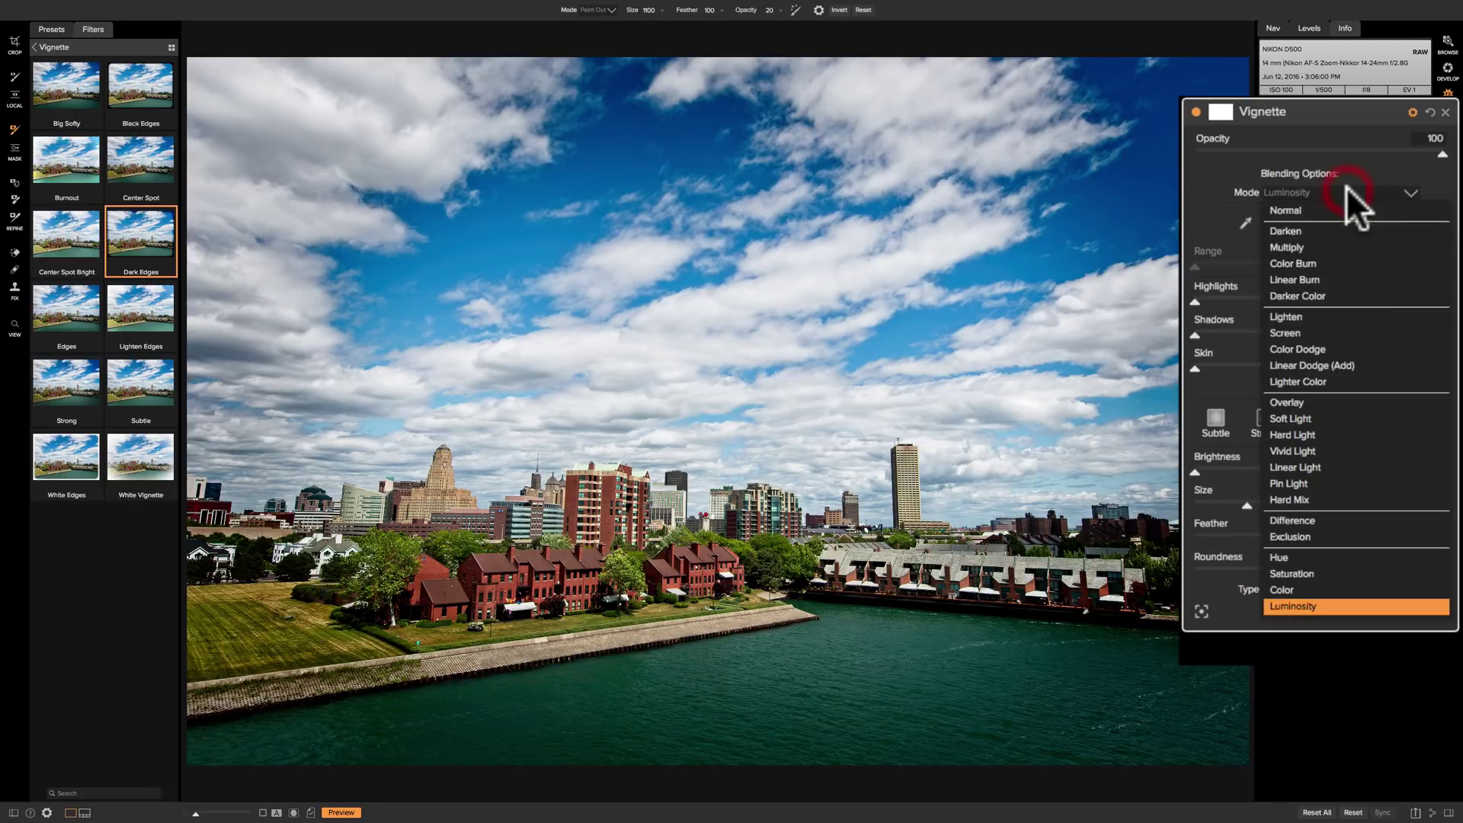
left_click(1314, 200)
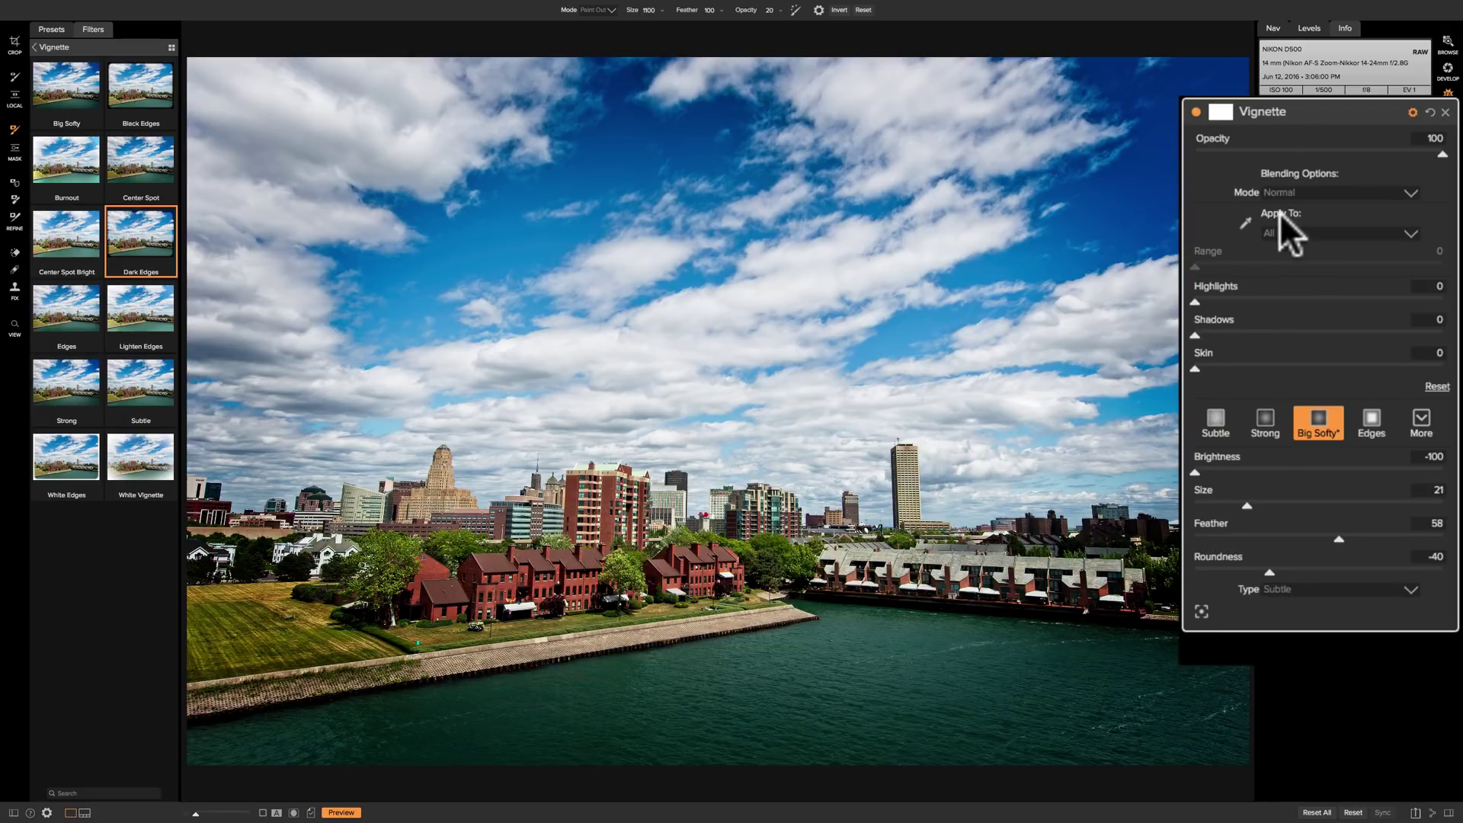
left_click(1409, 231)
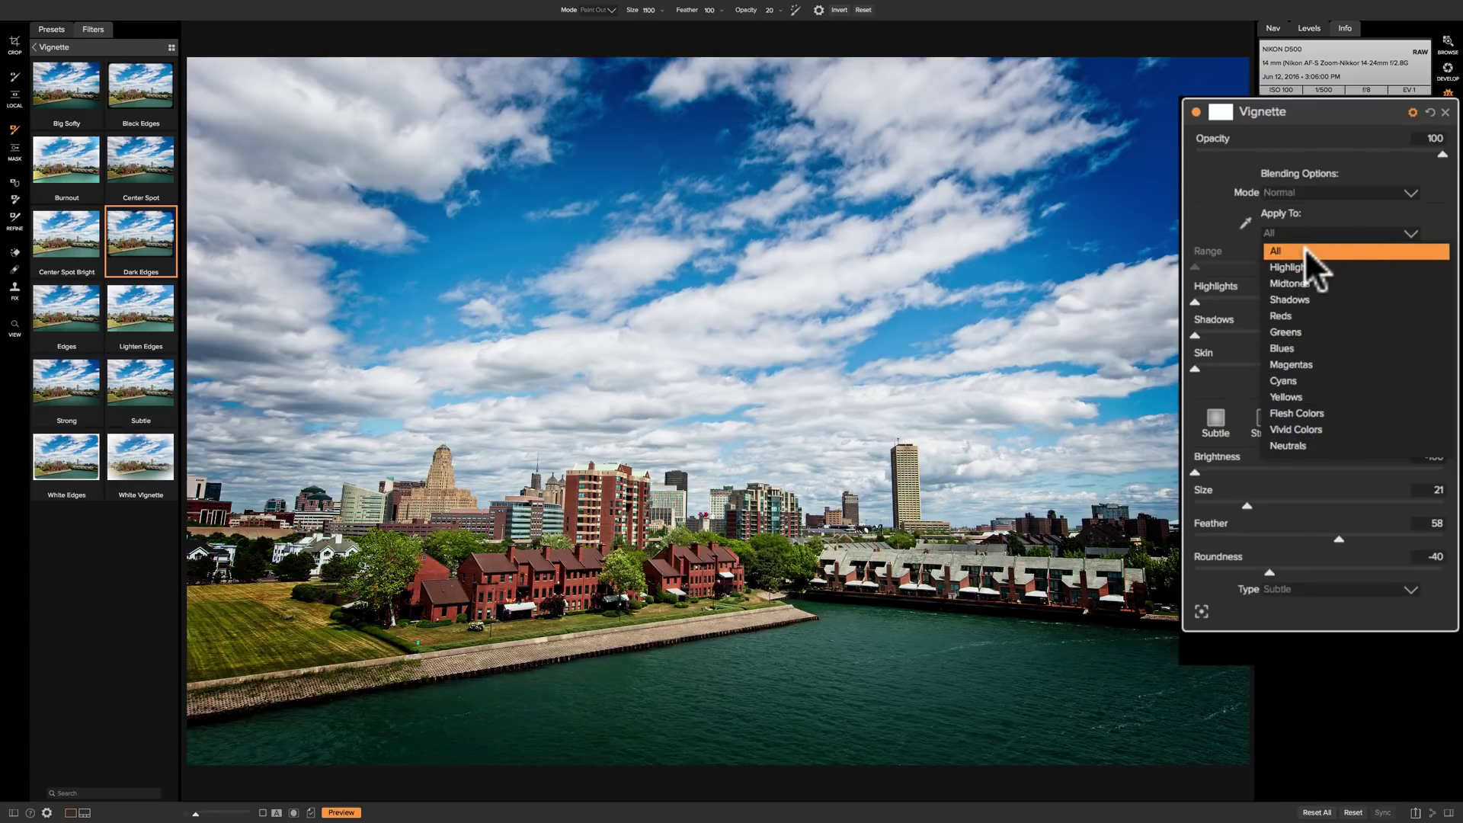
left_click(1304, 250)
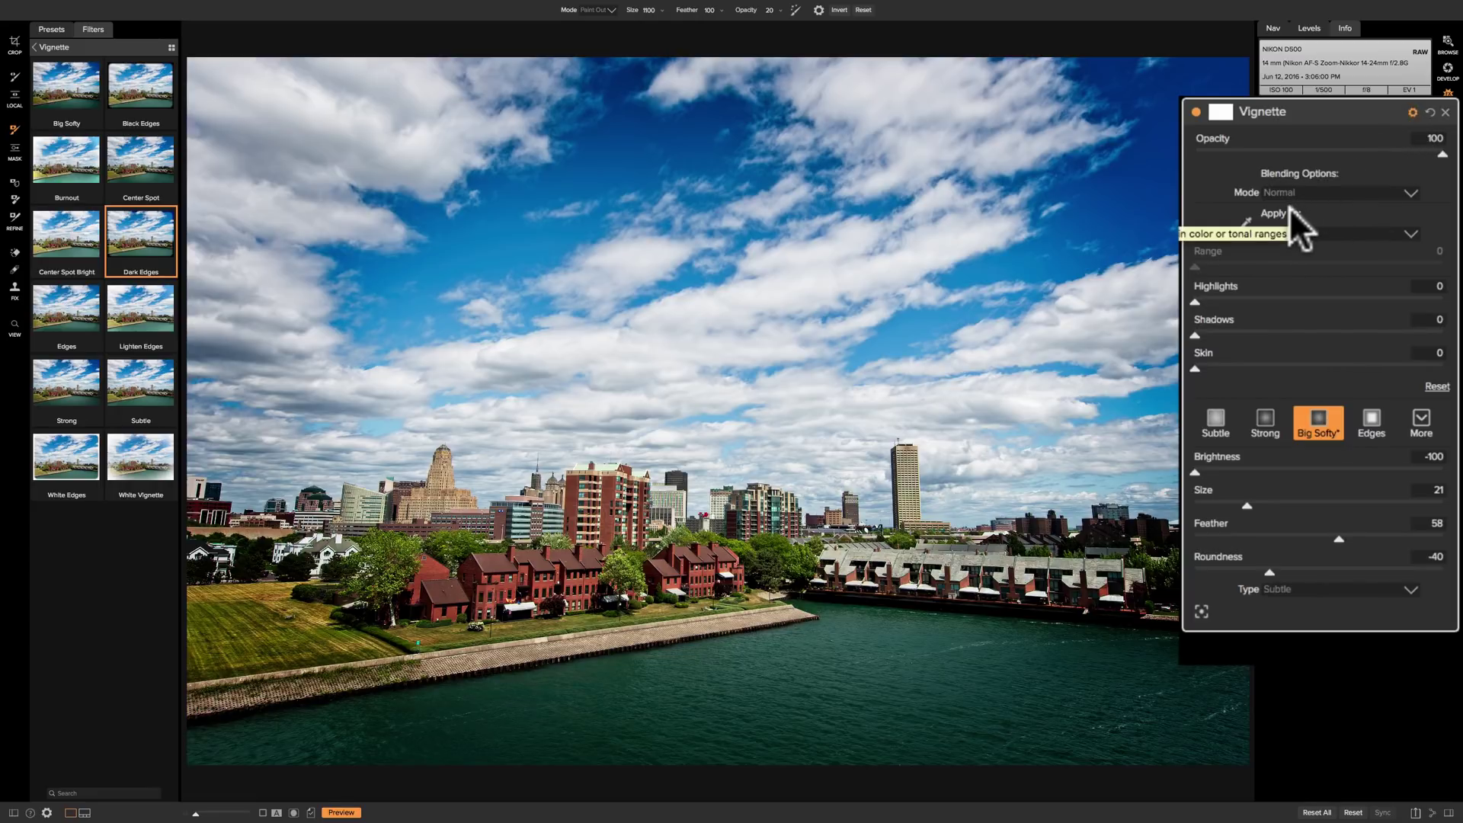
left_click(1248, 223)
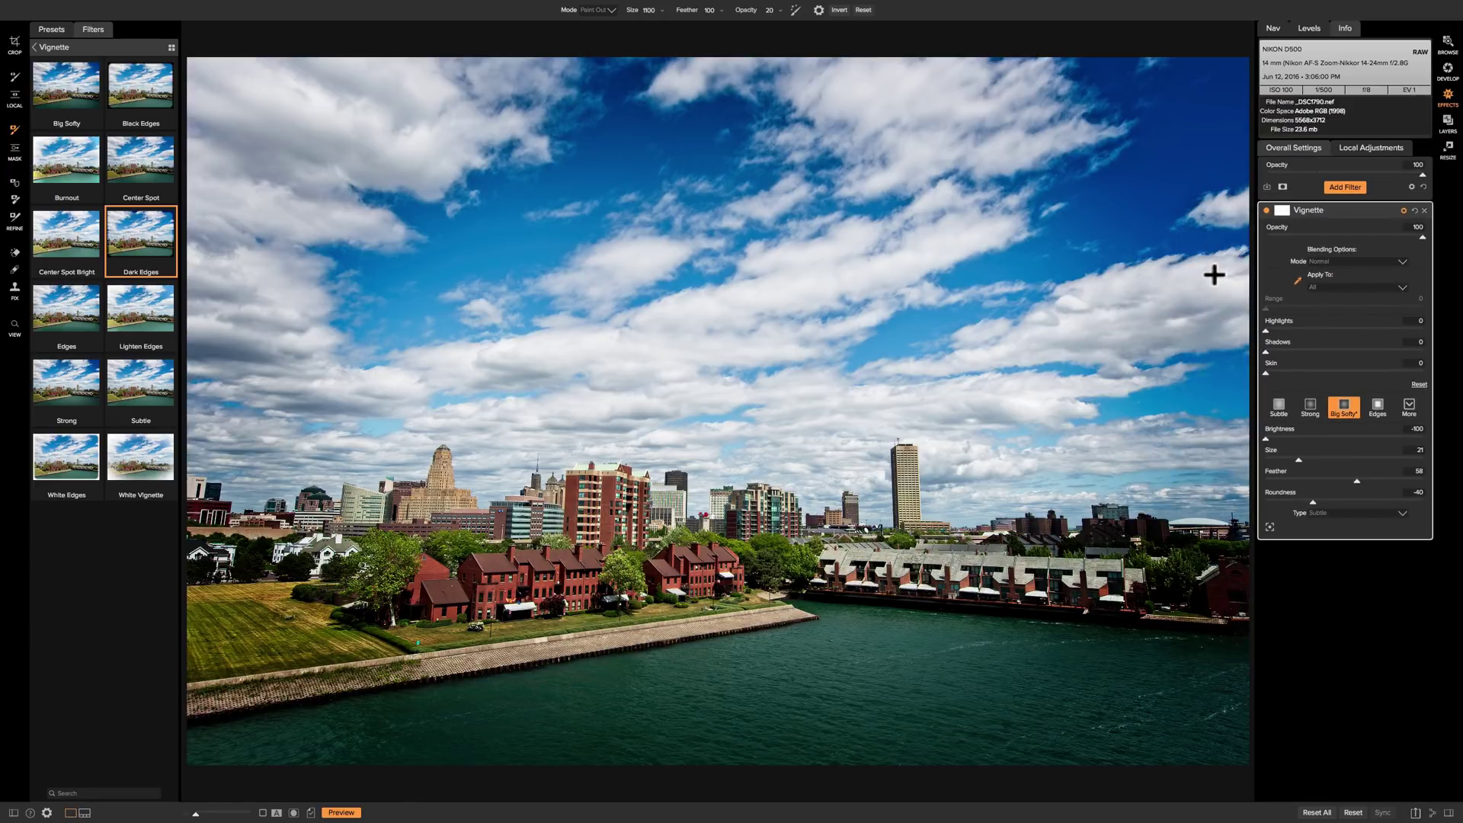
left_click(1213, 275)
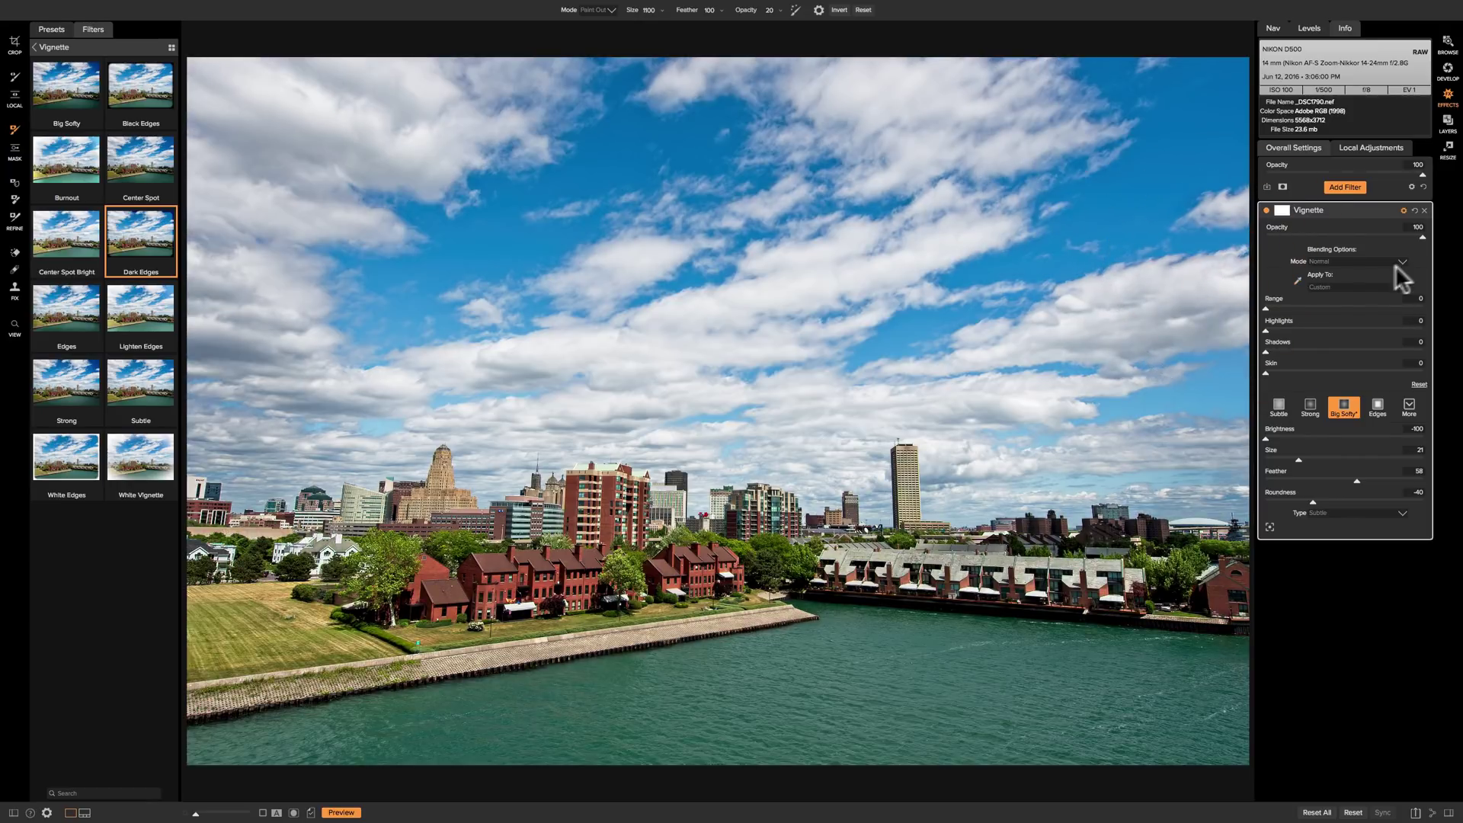
left_click(1349, 289)
left_click(1324, 279)
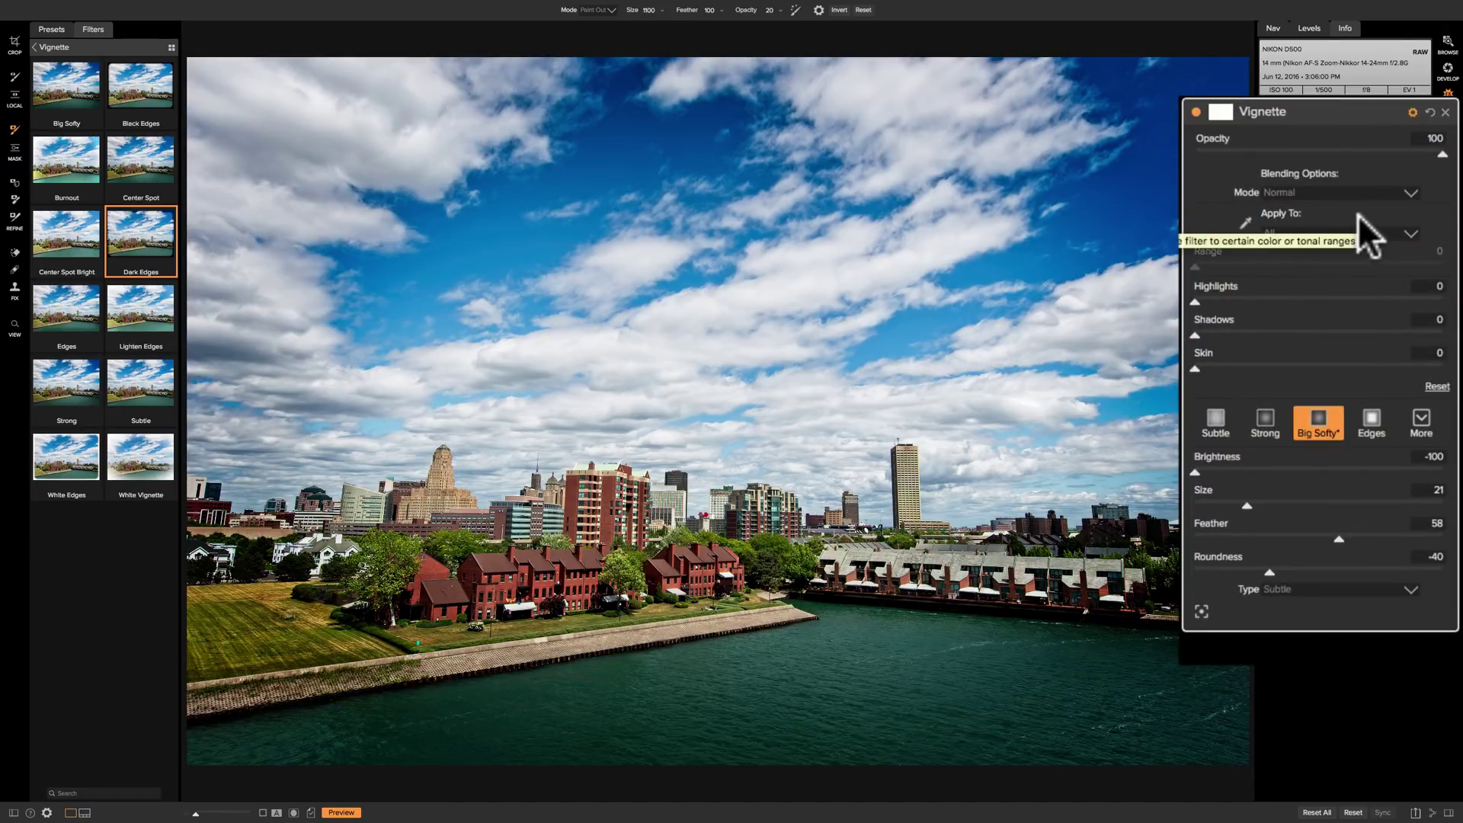
Step: Try Highlights and Shadows protection, switch the vignette to Luminosity blending, and return Shadows to 0
left_click_drag(1194, 300, 1223, 299)
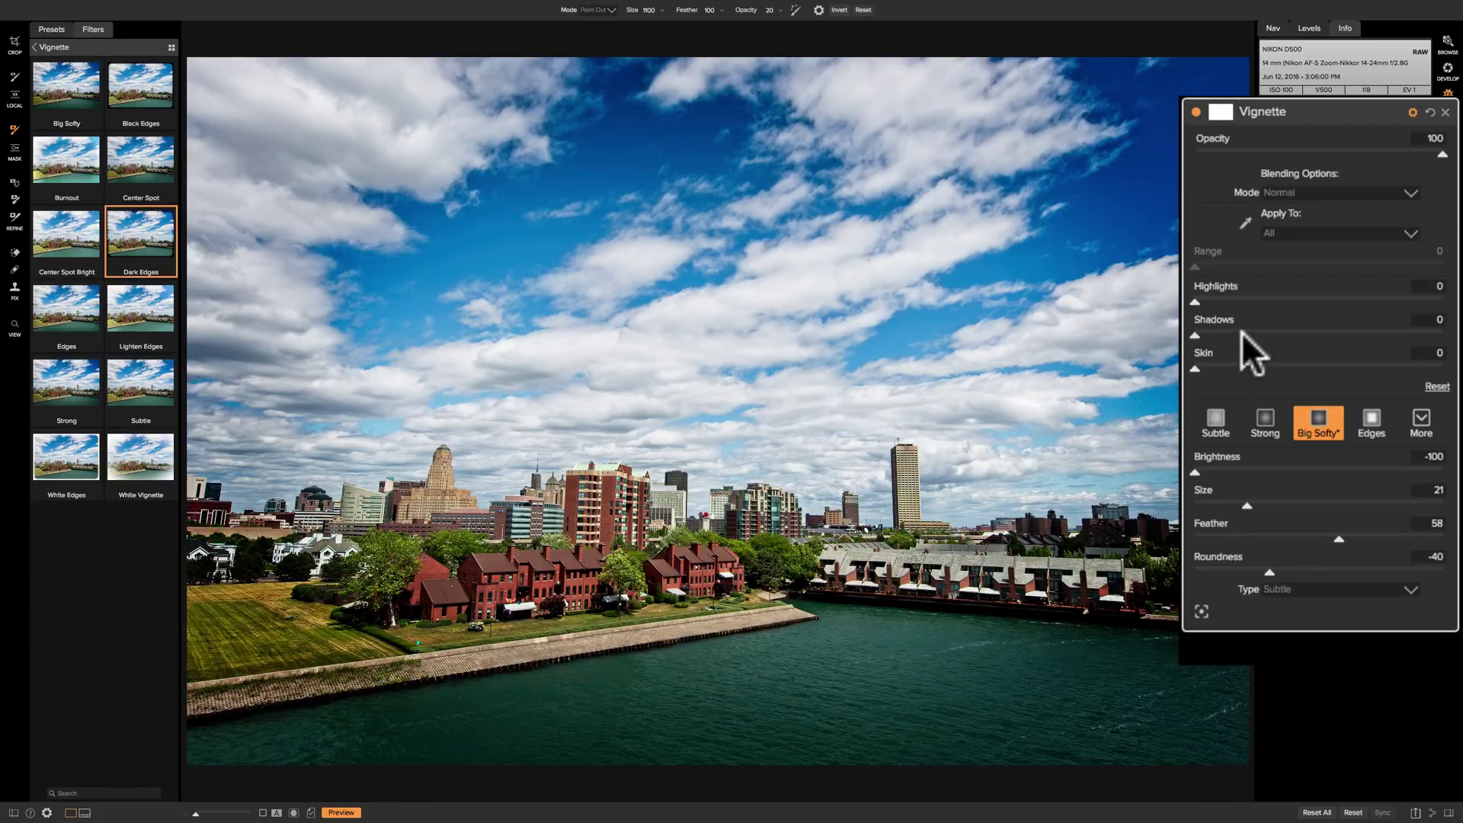
left_click_drag(1190, 332, 1419, 339)
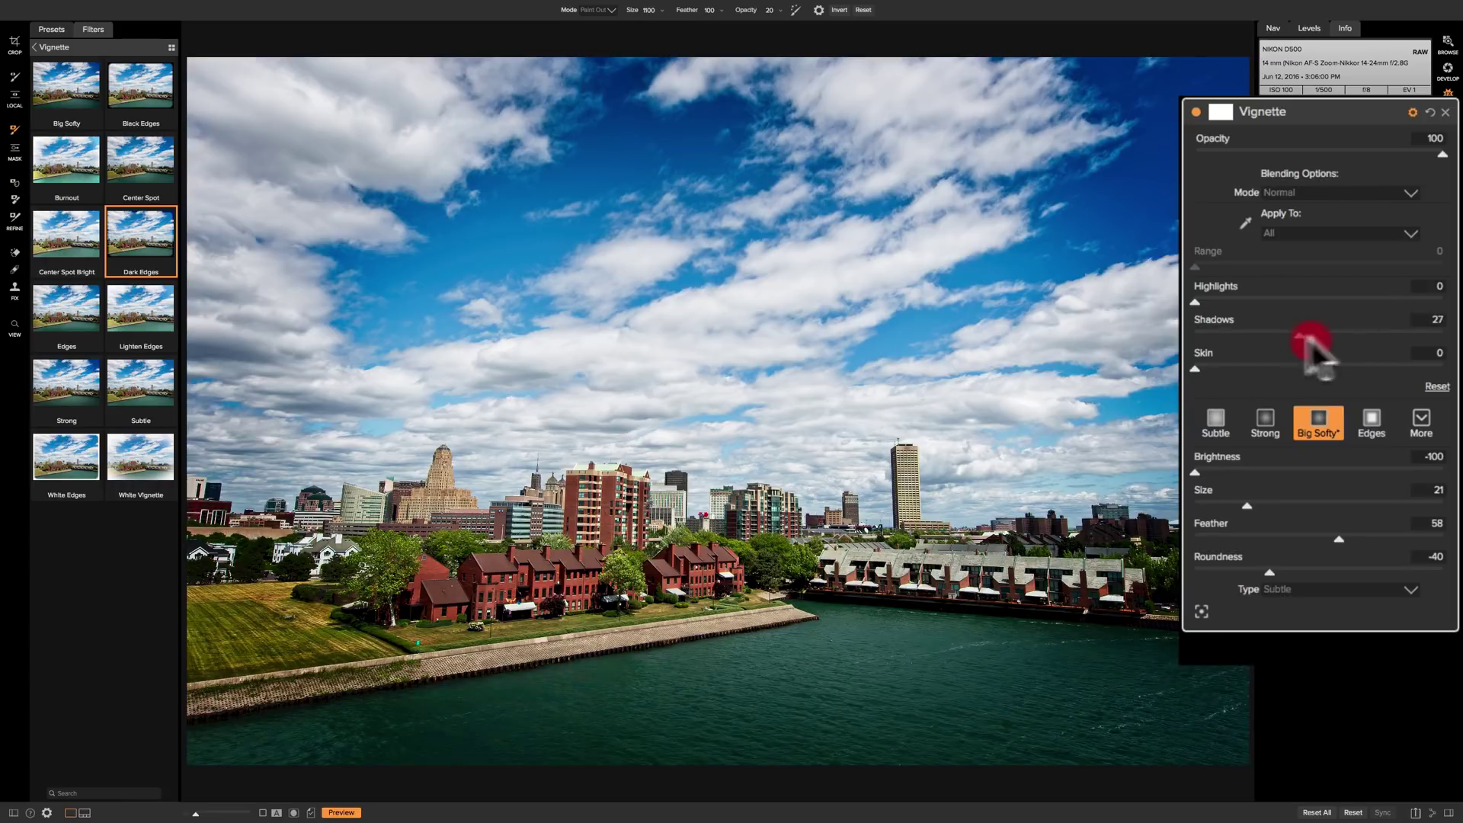
left_click(1421, 338)
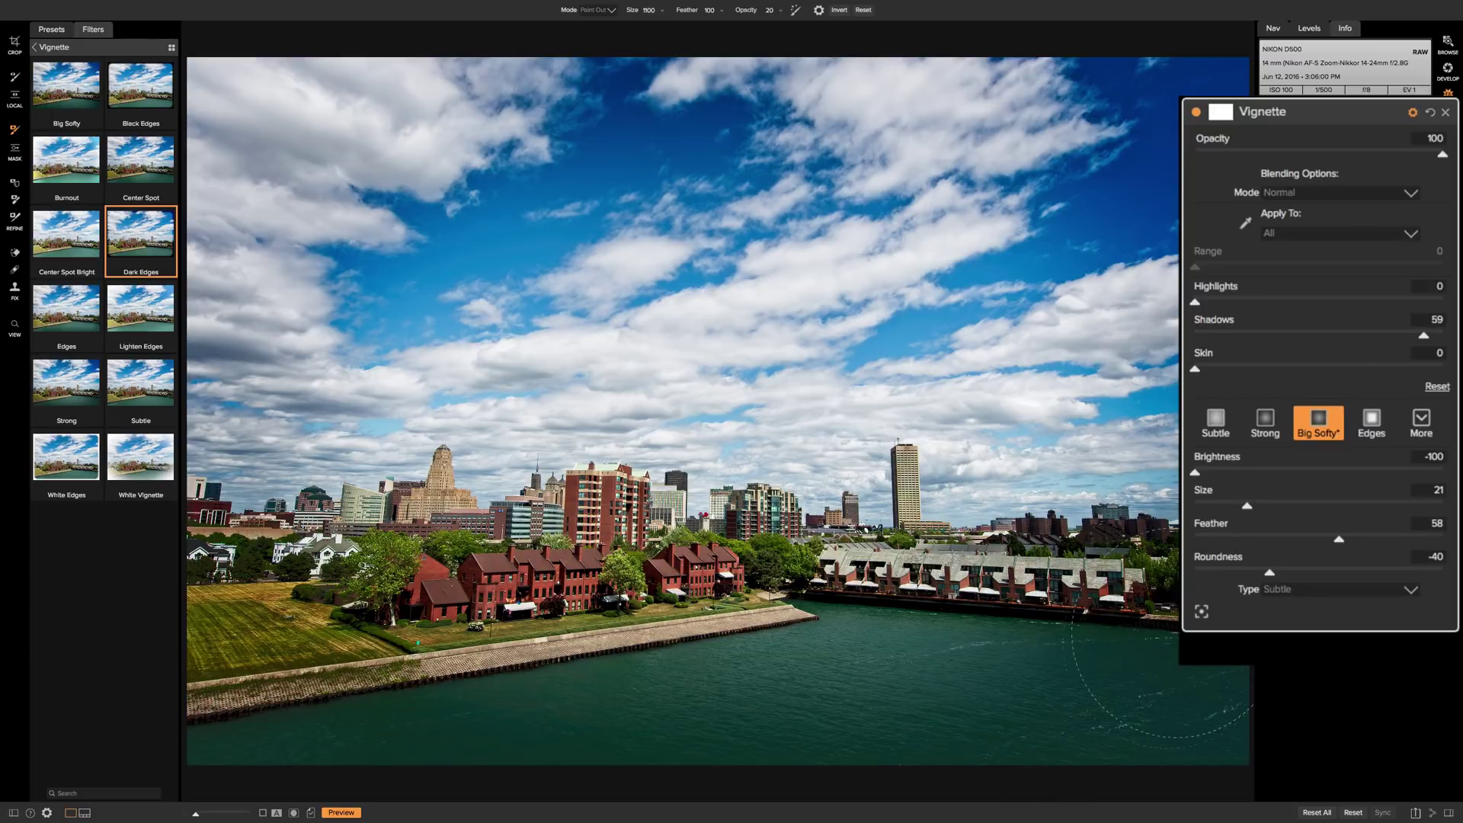
left_click(1319, 189)
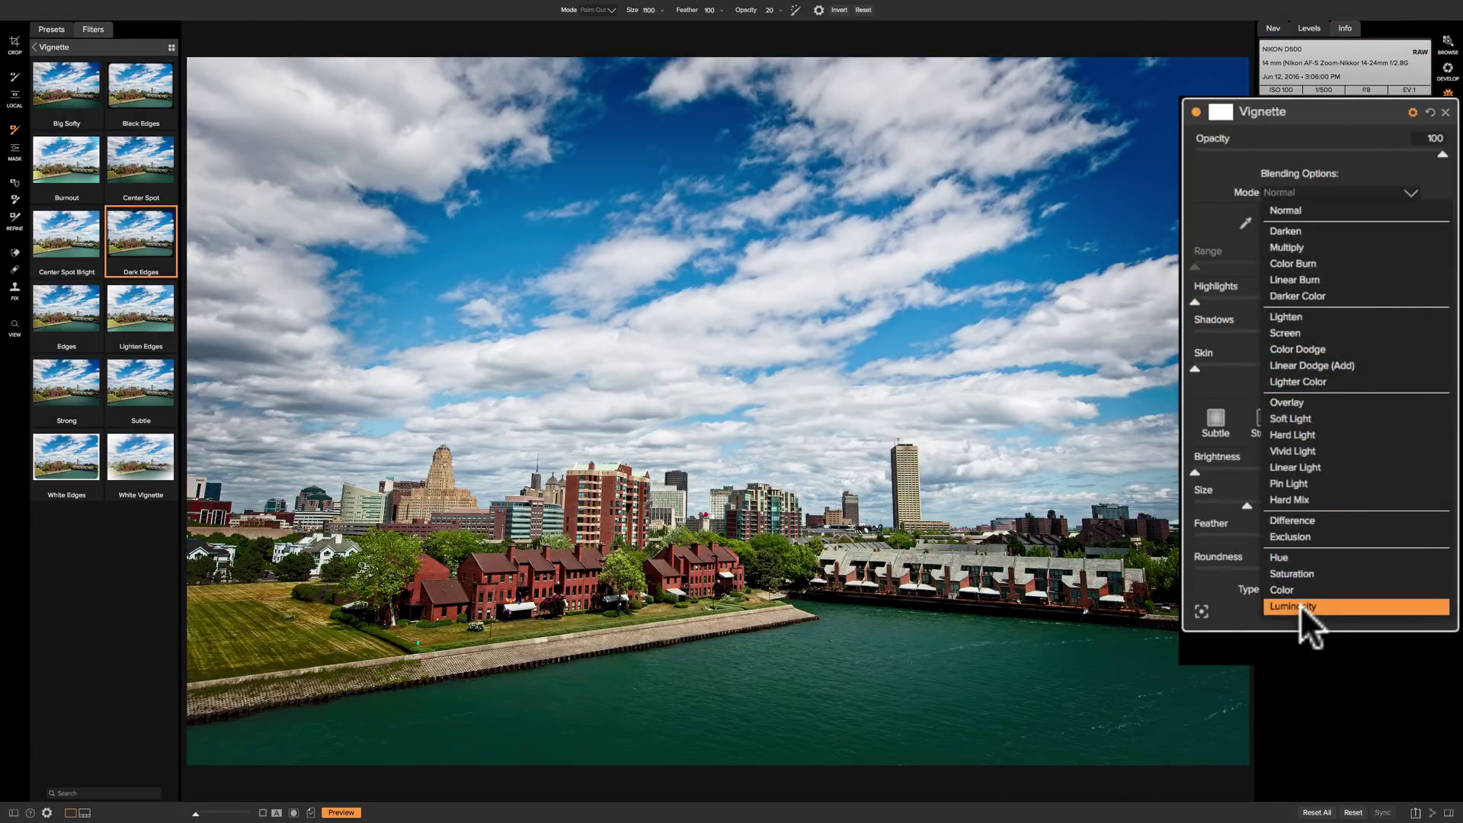
left_click(1300, 605)
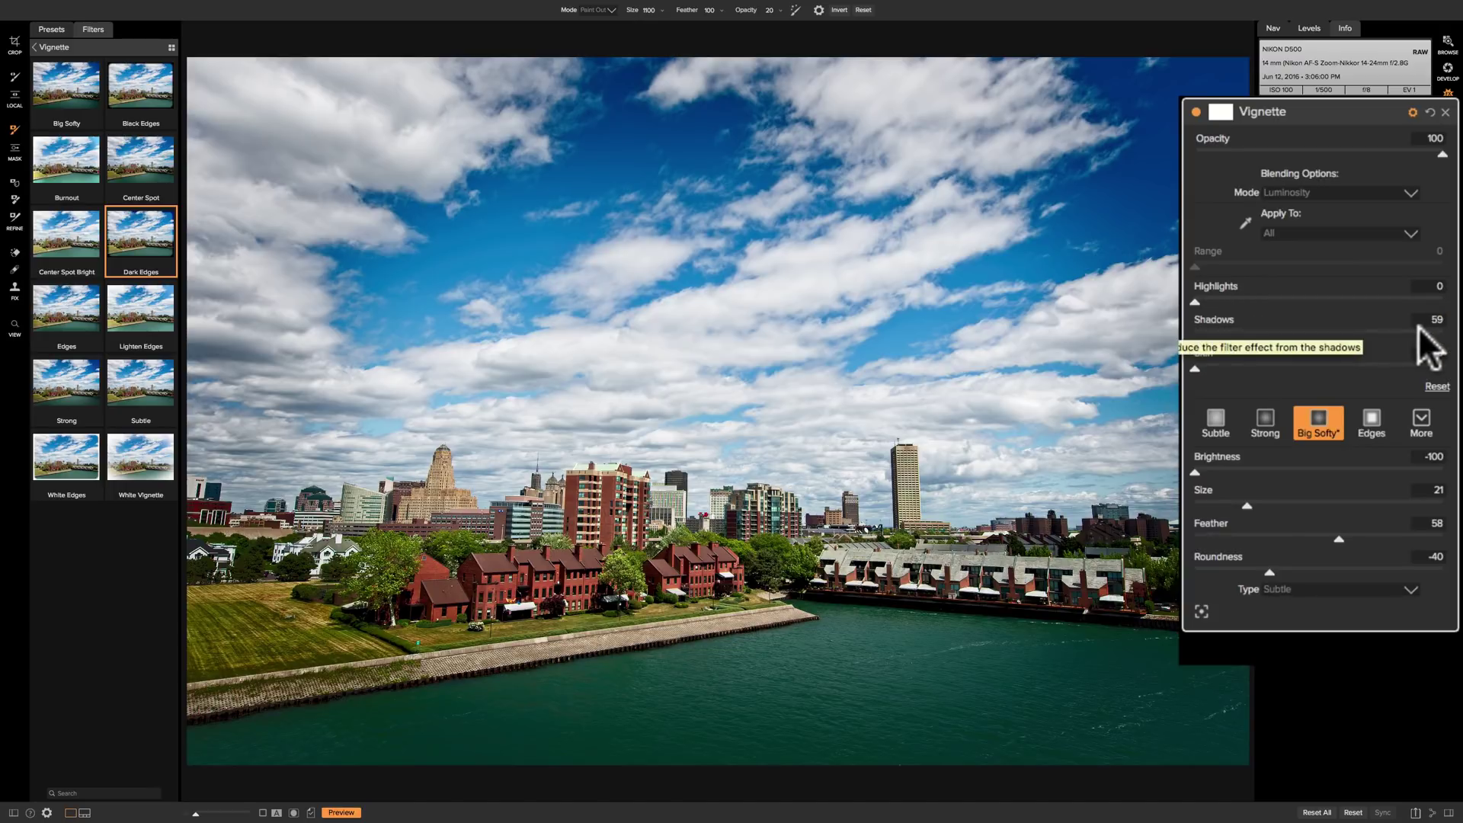
left_click_drag(1421, 332, 1196, 329)
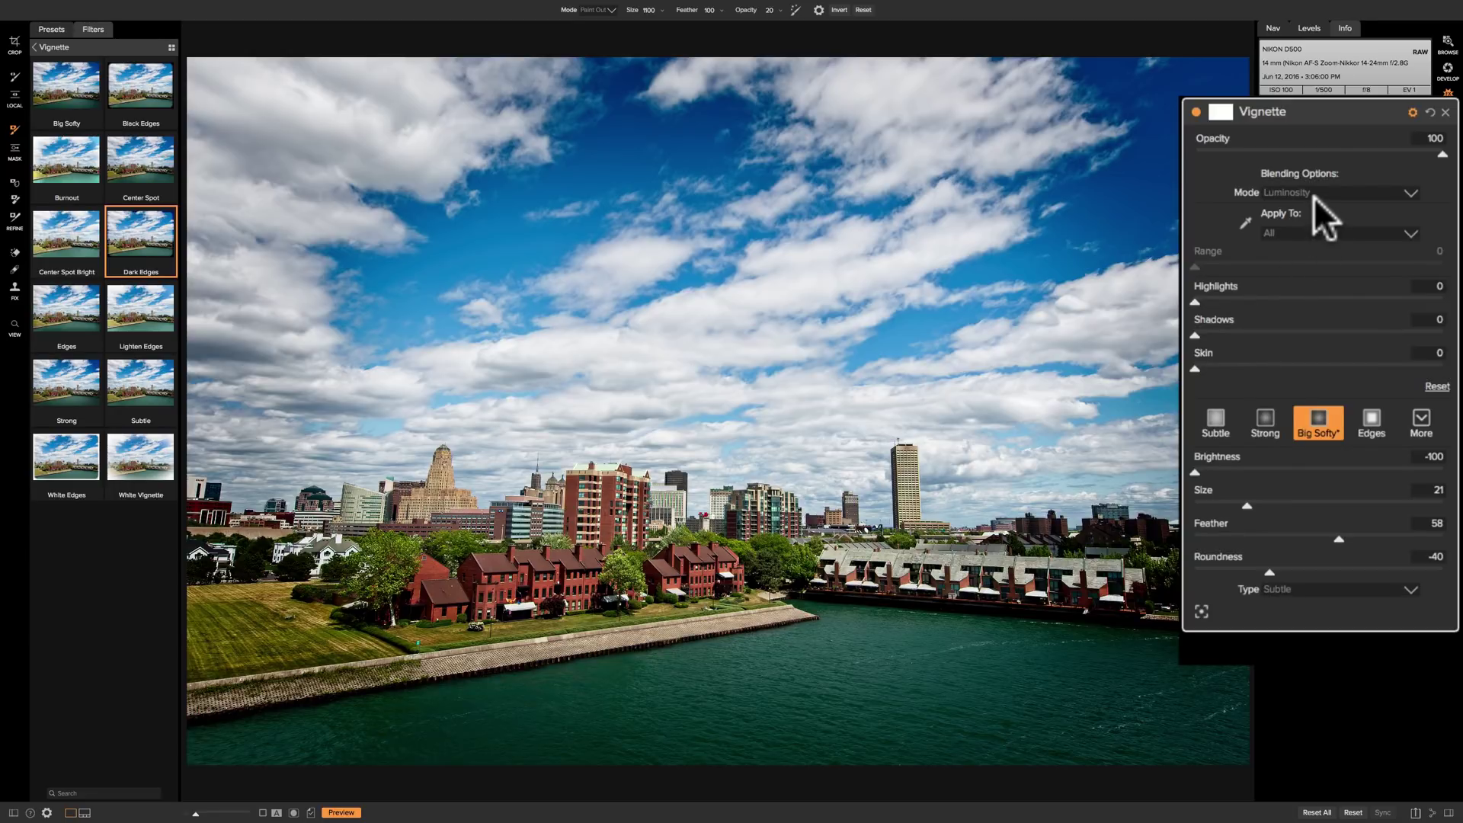
Step: After briefly trying Shadows, apply the vignette only to Highlights with a Range of 67
left_click(1294, 232)
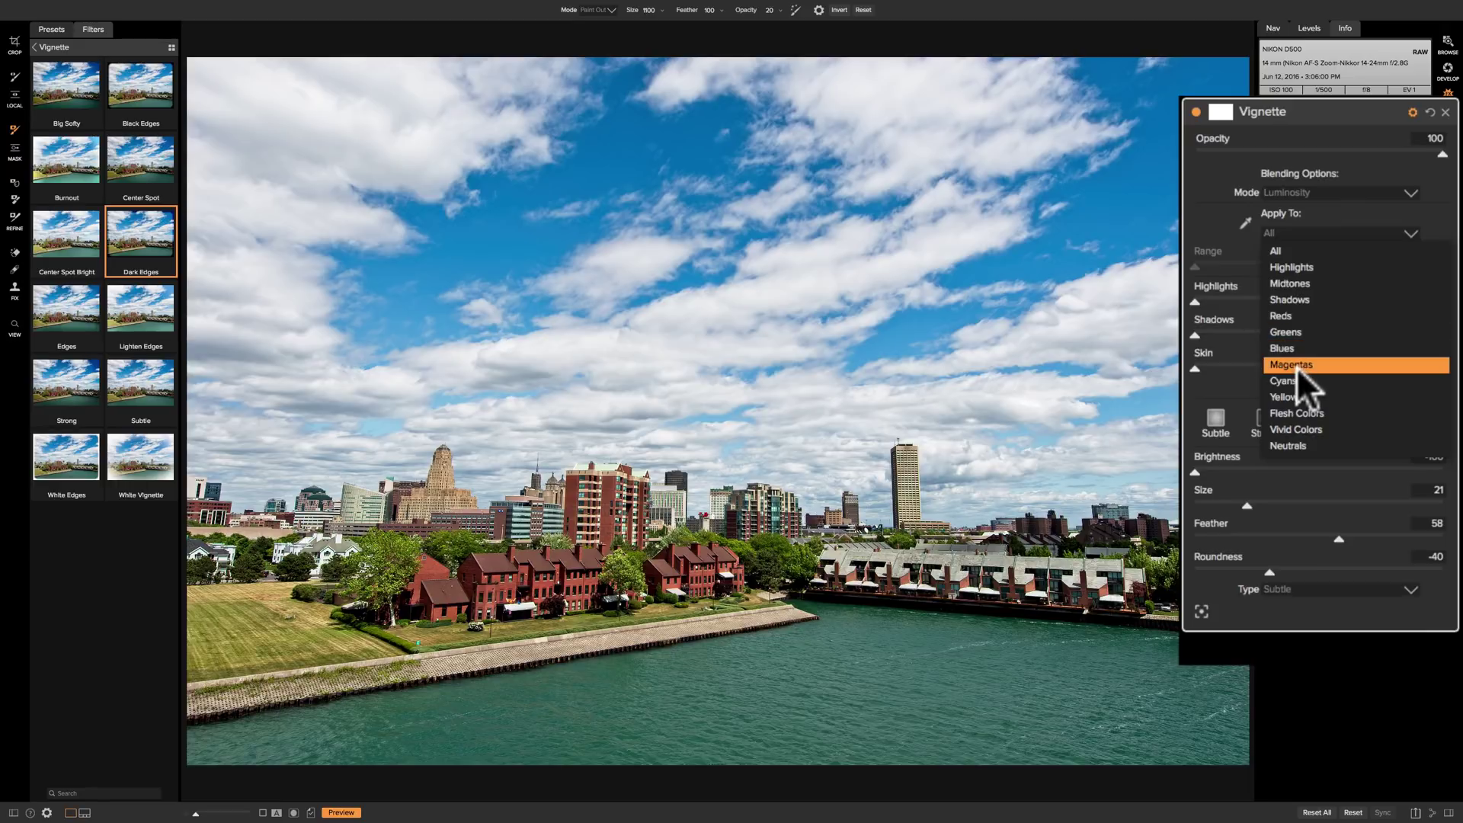
left_click(1296, 297)
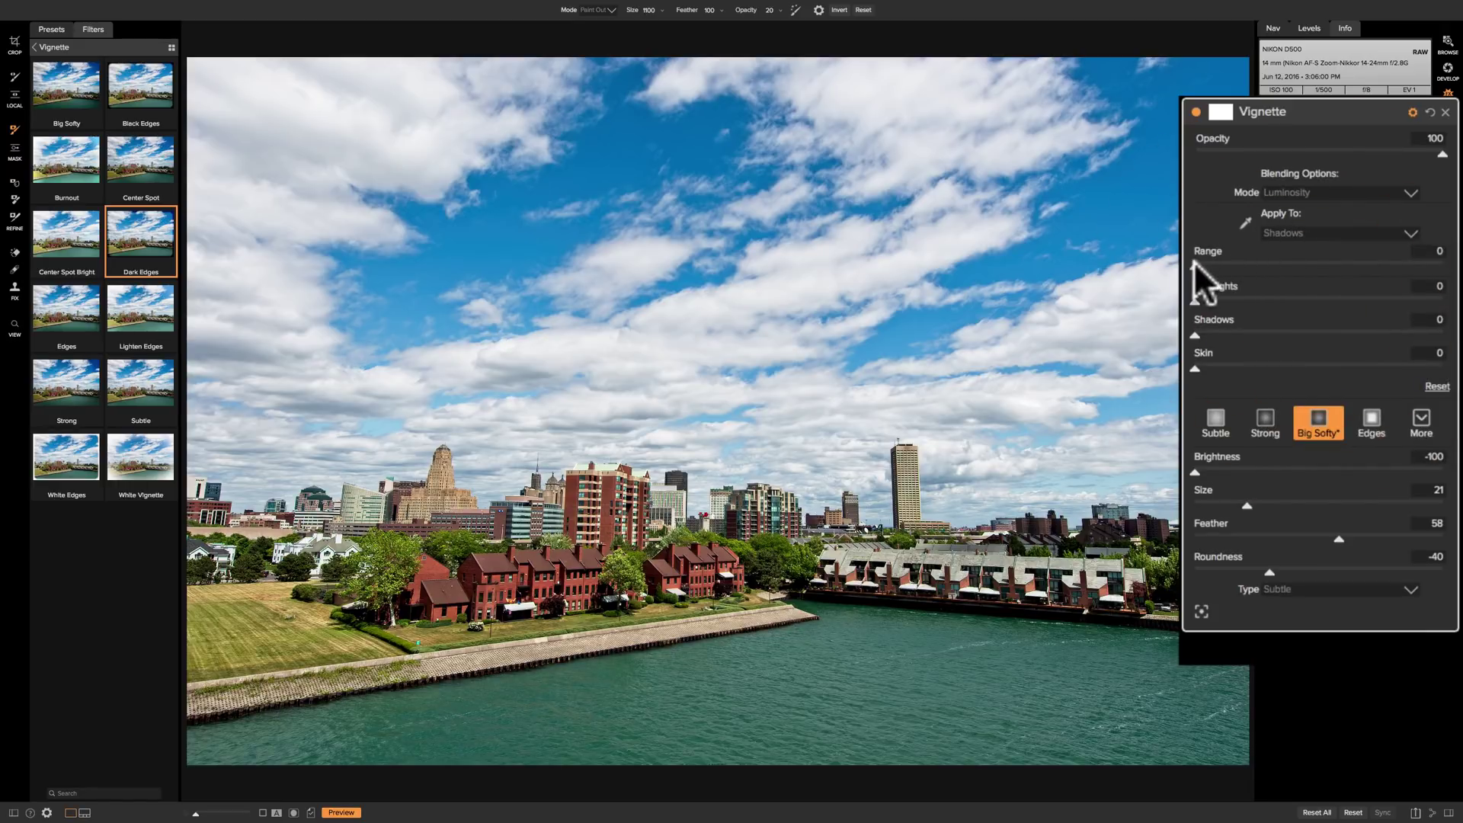
left_click_drag(1195, 262, 1327, 271)
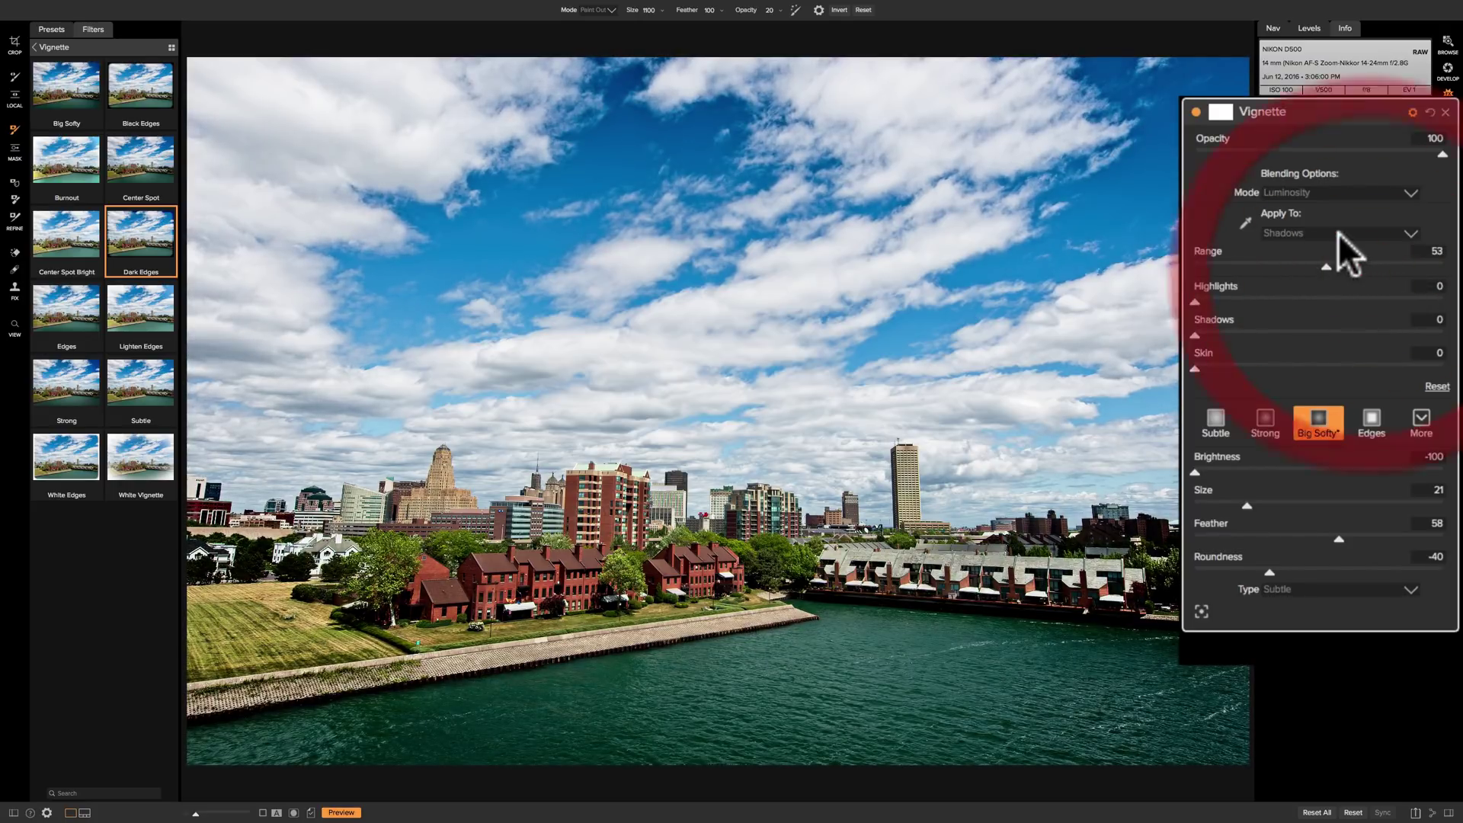
left_click(1335, 230)
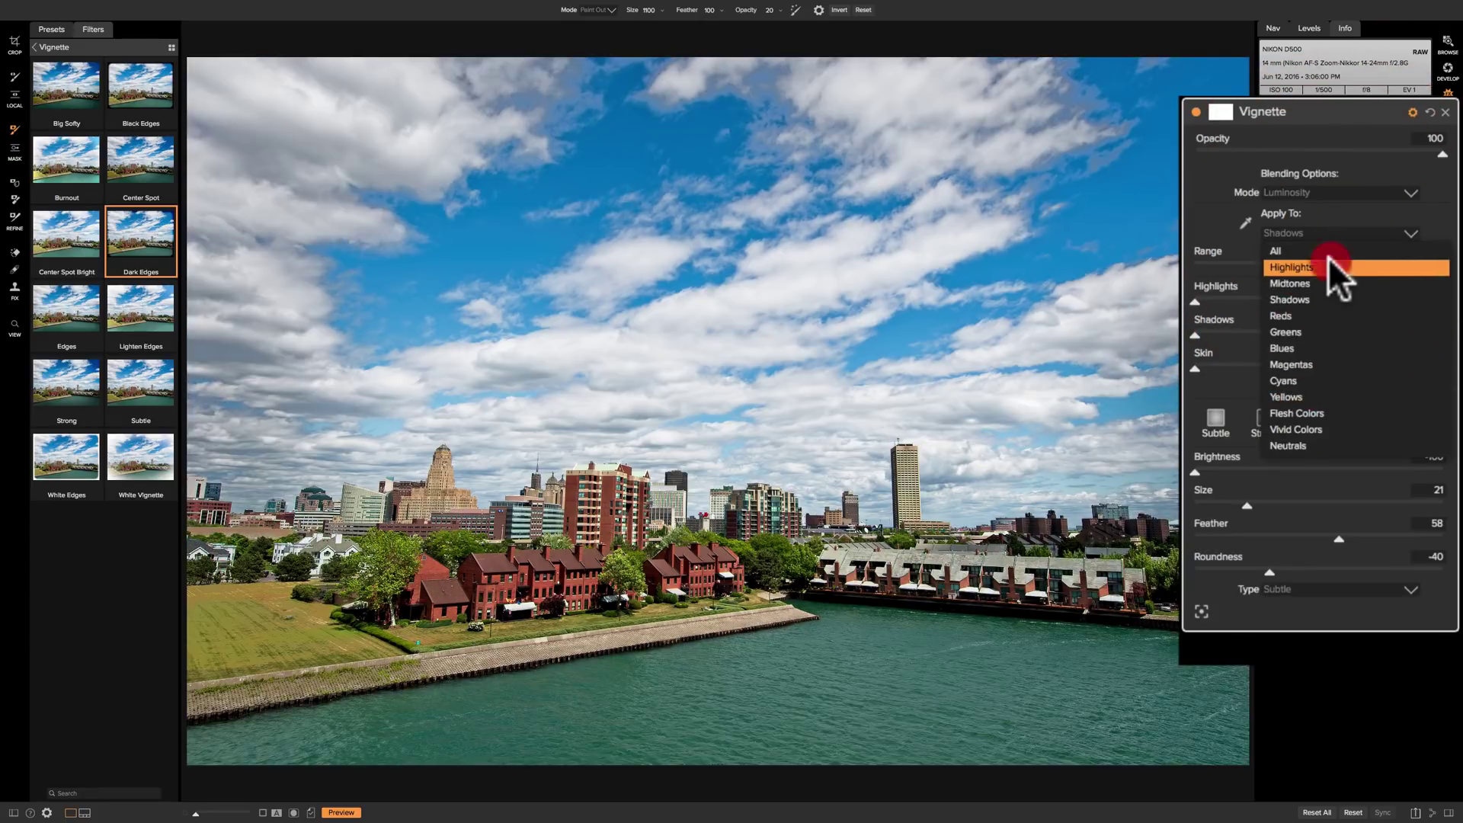
left_click(1330, 263)
left_click_drag(1326, 271, 1361, 272)
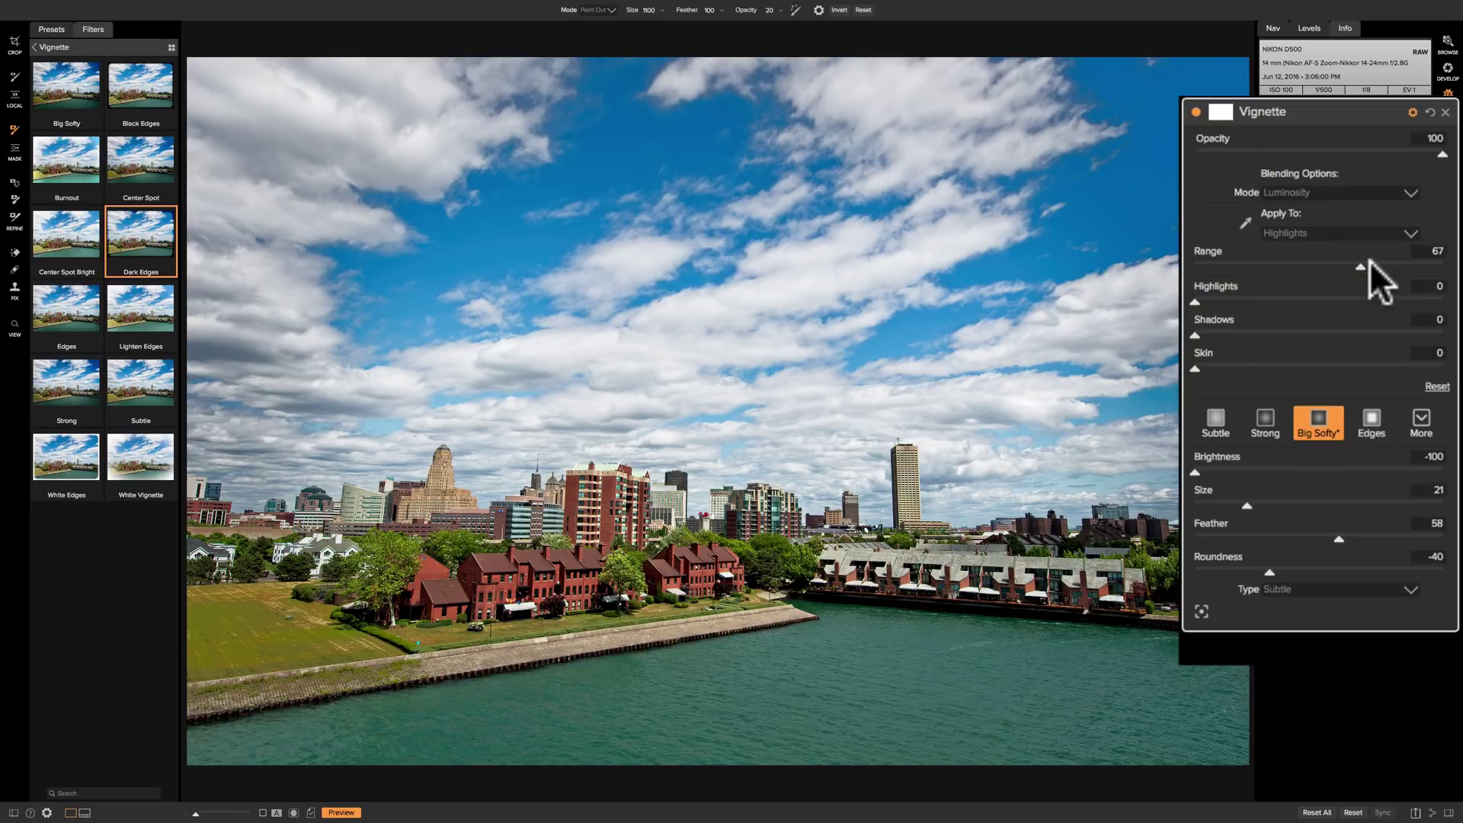
Step: Reset the vignette, apply Big Softy, and reduce its Size to 28
left_click(1430, 112)
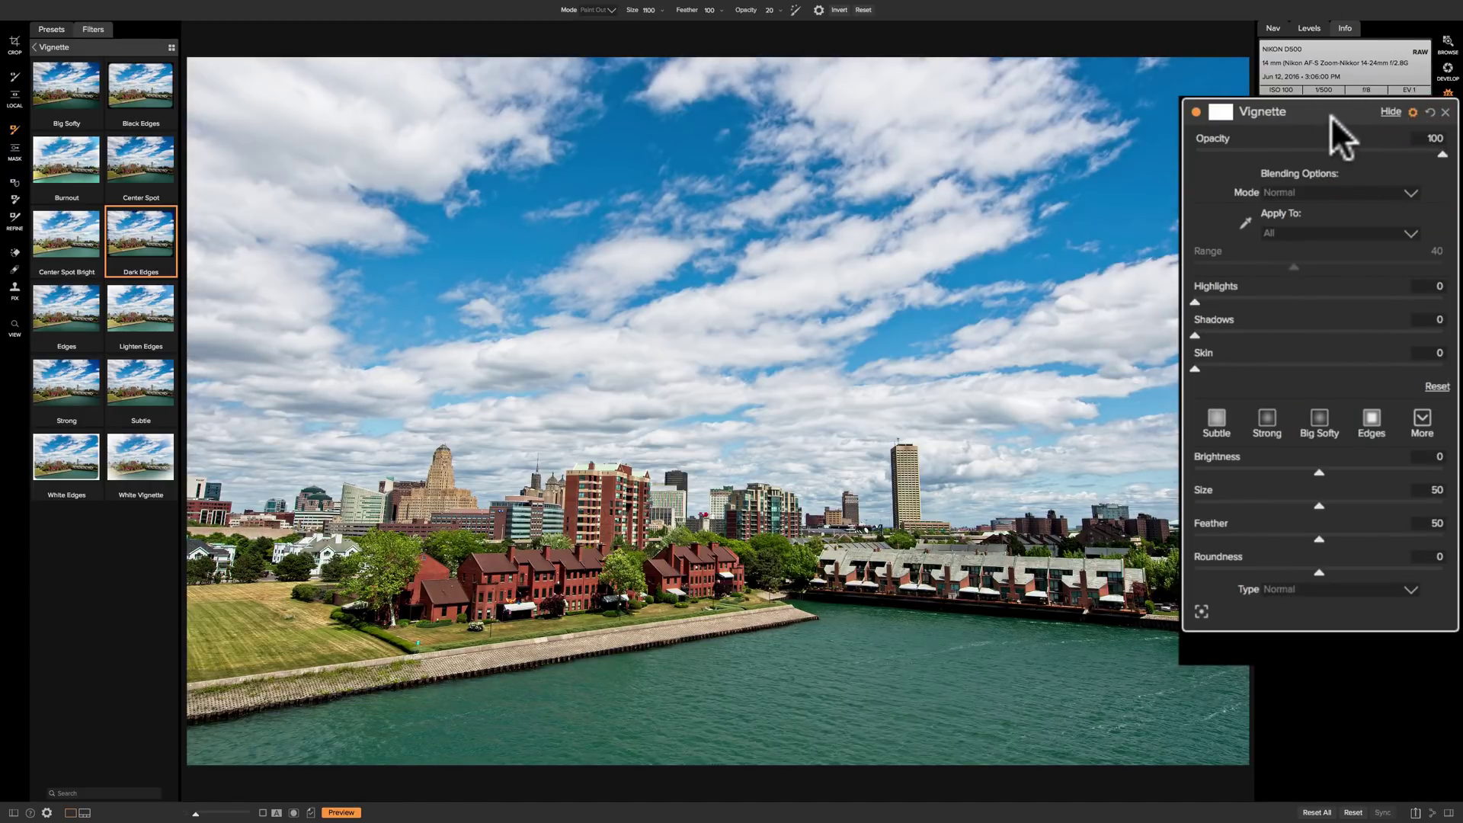
left_click(1220, 111)
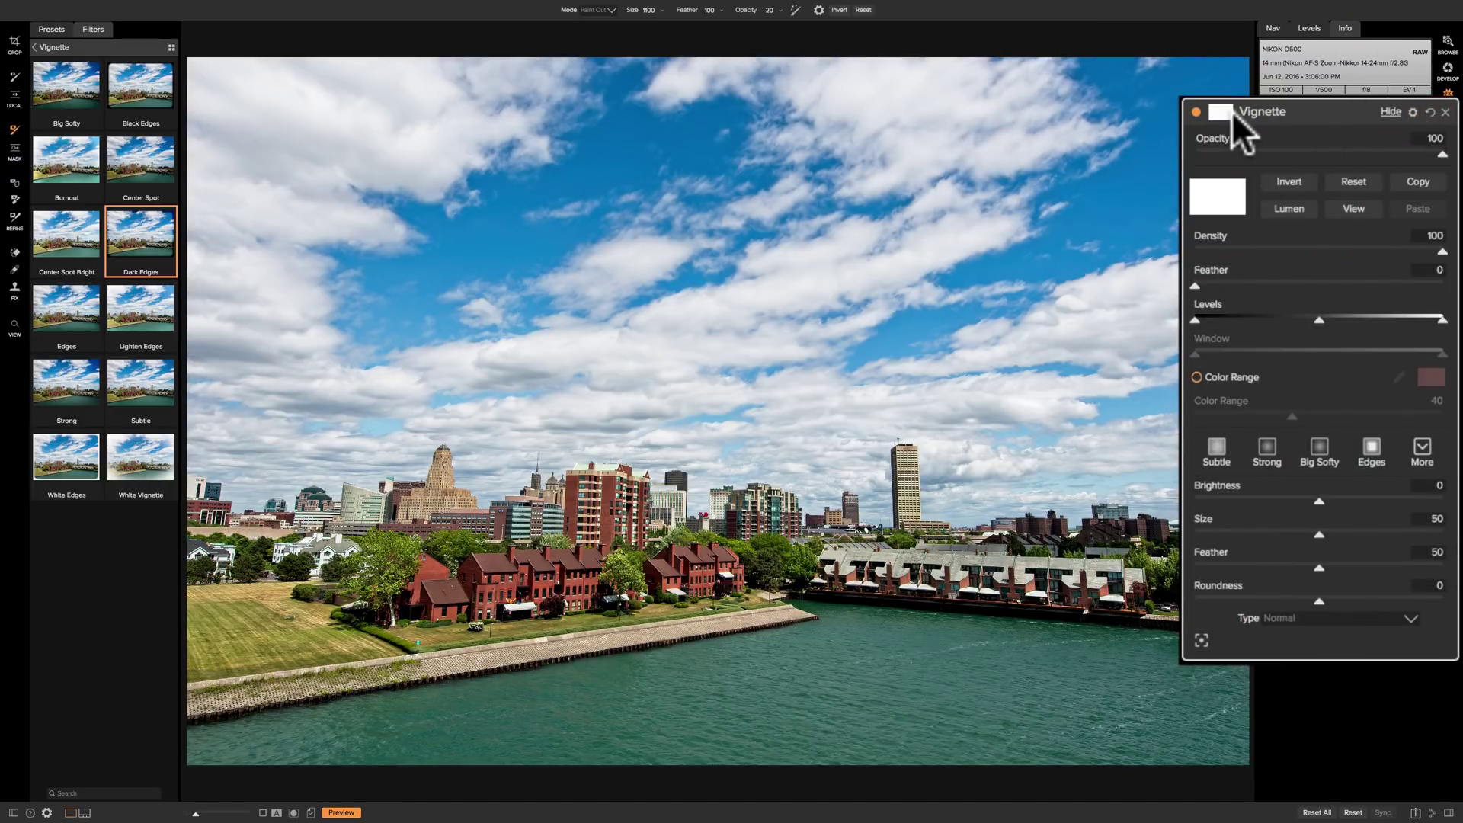
left_click(1231, 112)
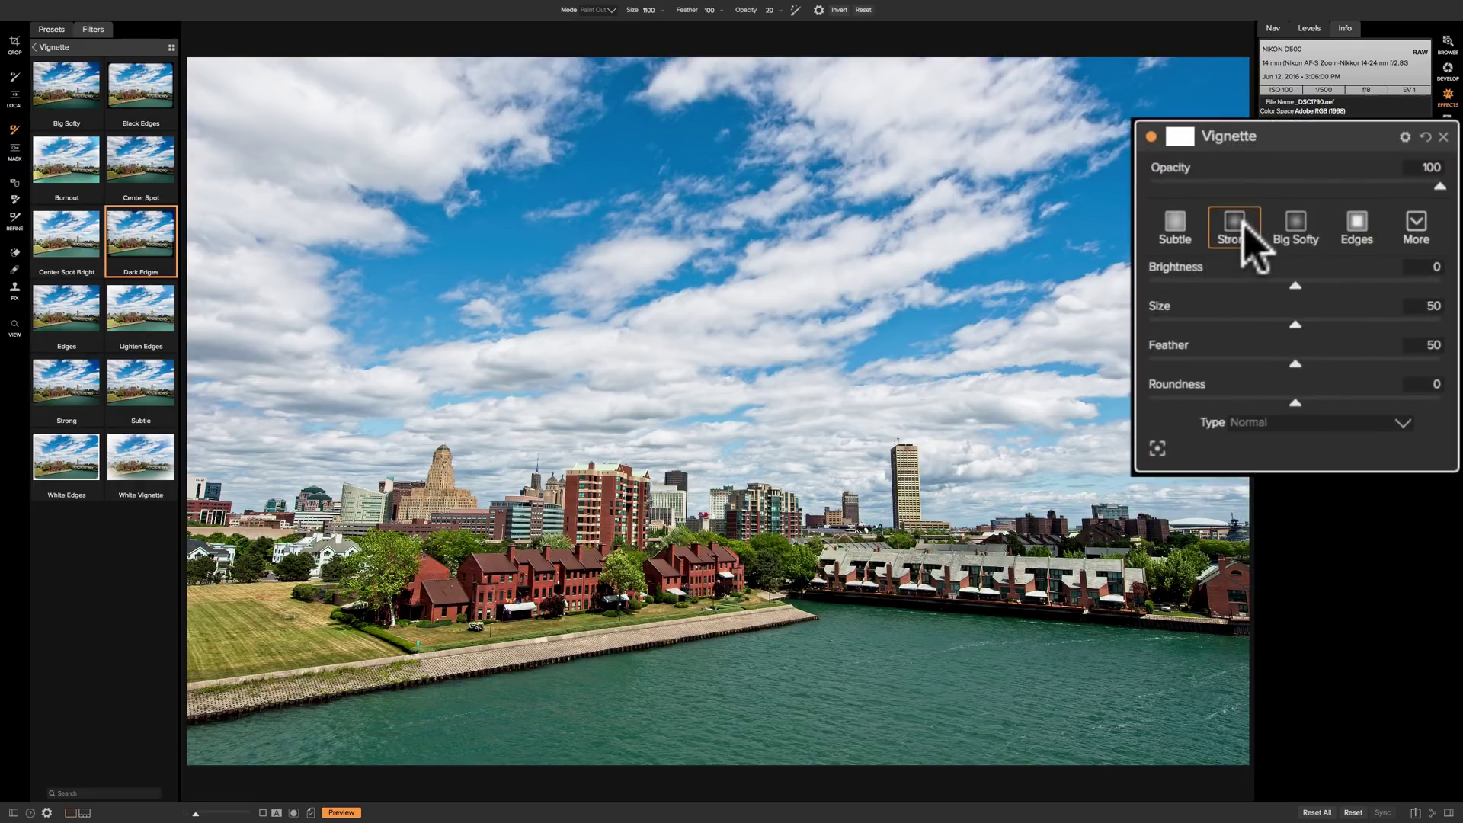
left_click(1298, 227)
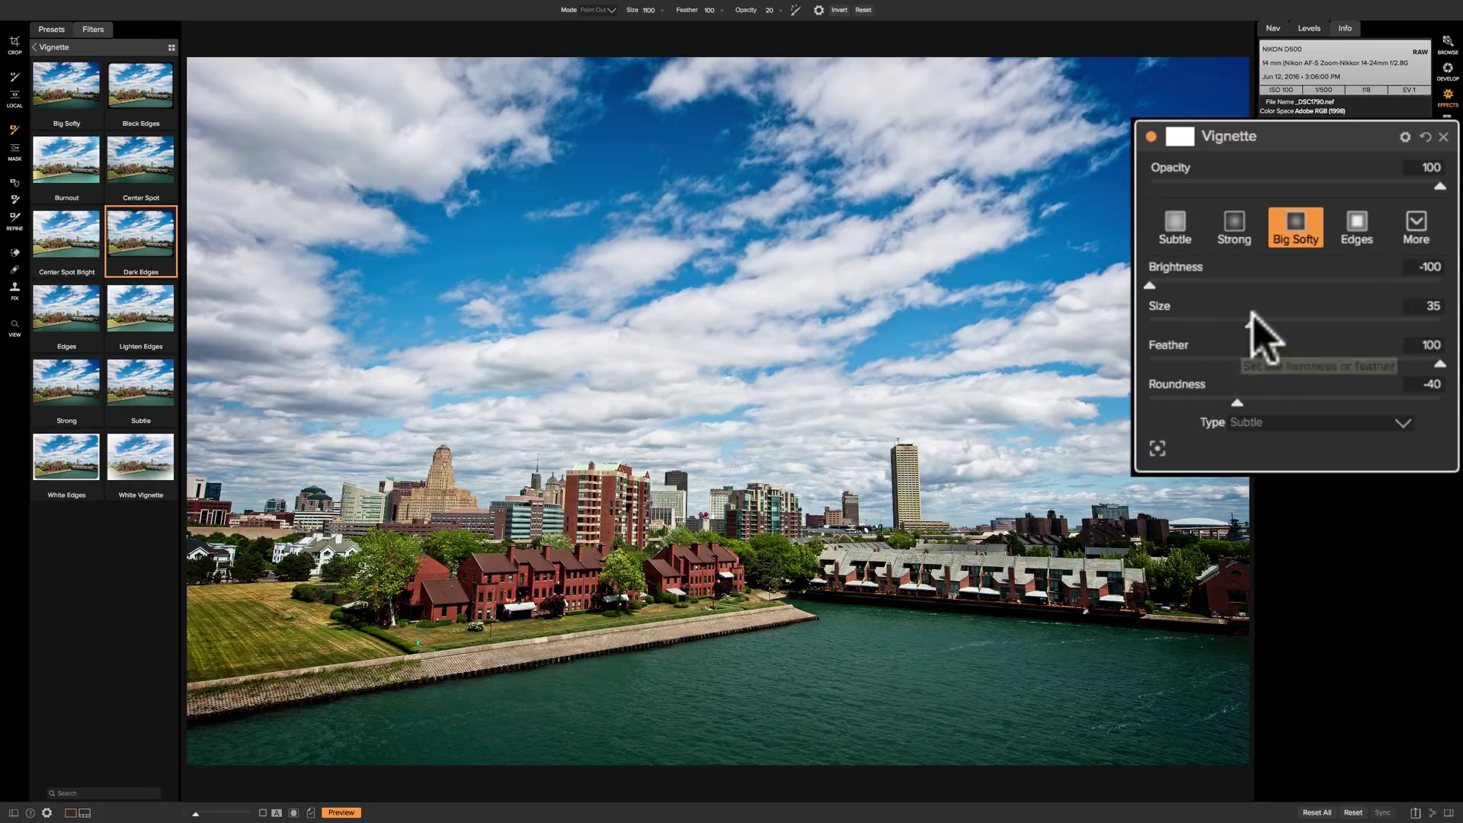
mouse_move(1248, 323)
left_mouse_down()
mouse_move(1231, 324)
mouse_move(1265, 324)
mouse_move(1228, 325)
left_mouse_up()
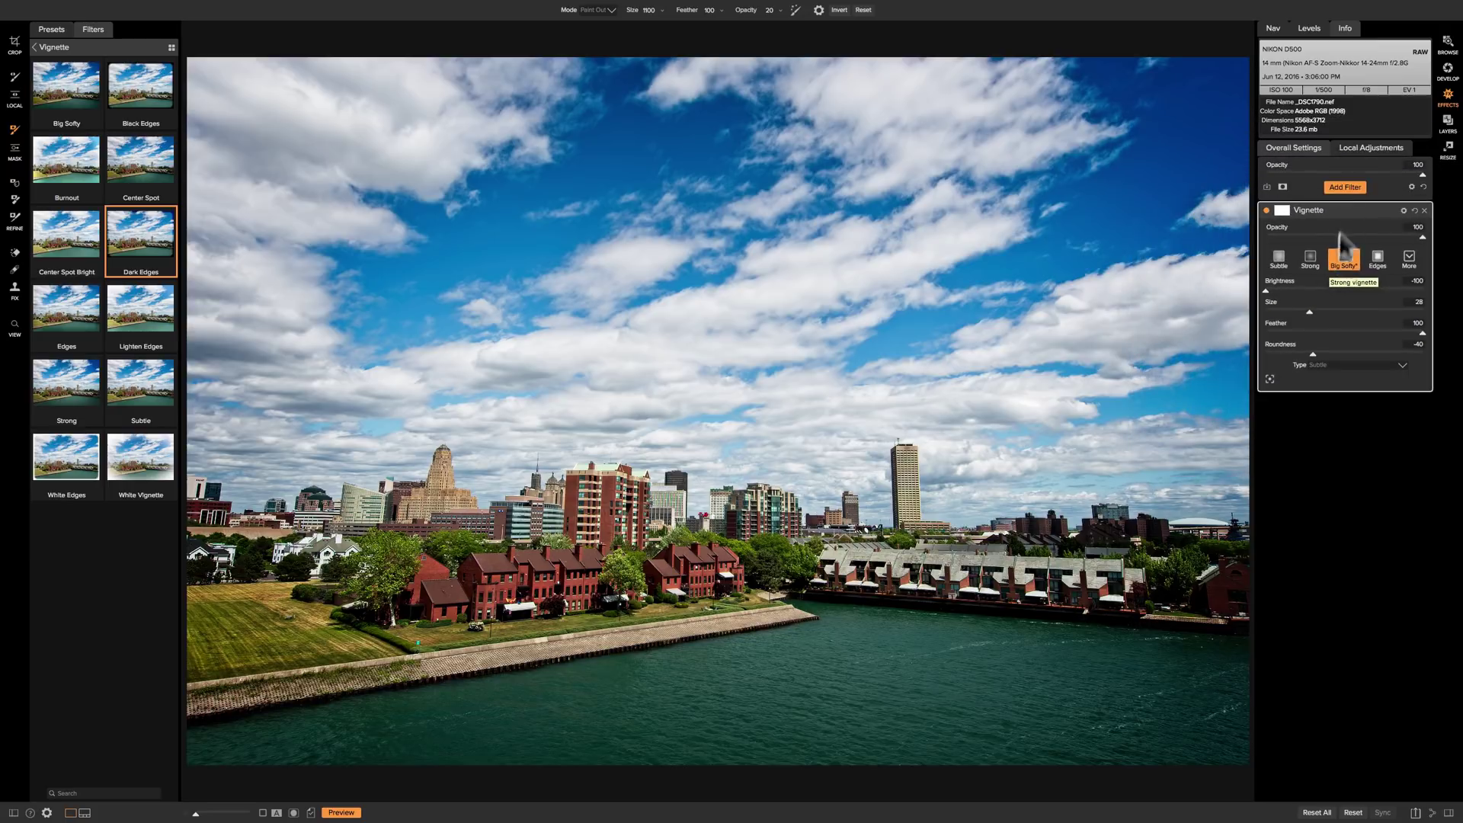
Step: Add a second Vignette filter to the stack using the Edges style
left_click(1346, 187)
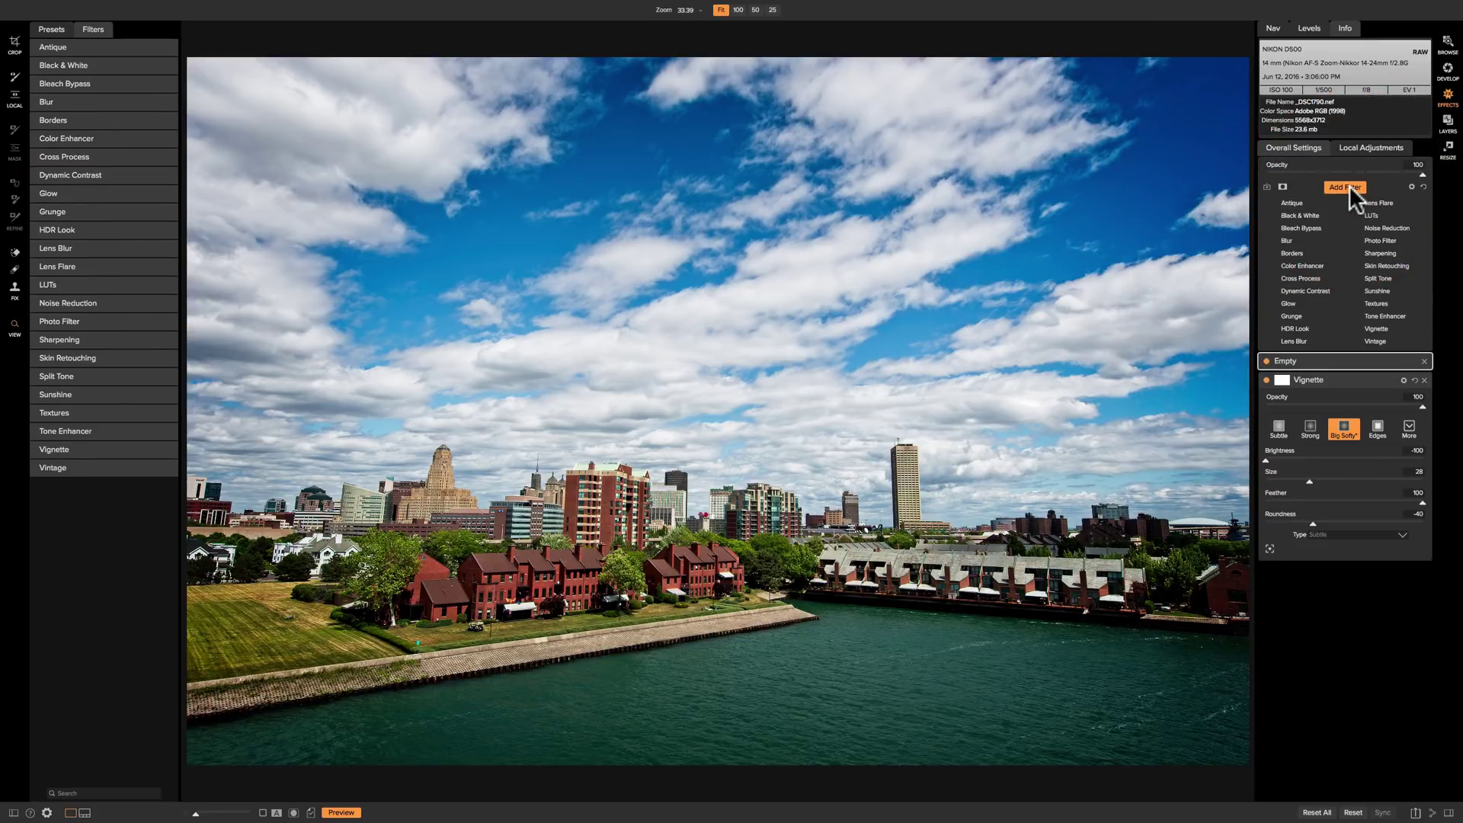
left_click(1373, 329)
left_click(1362, 221)
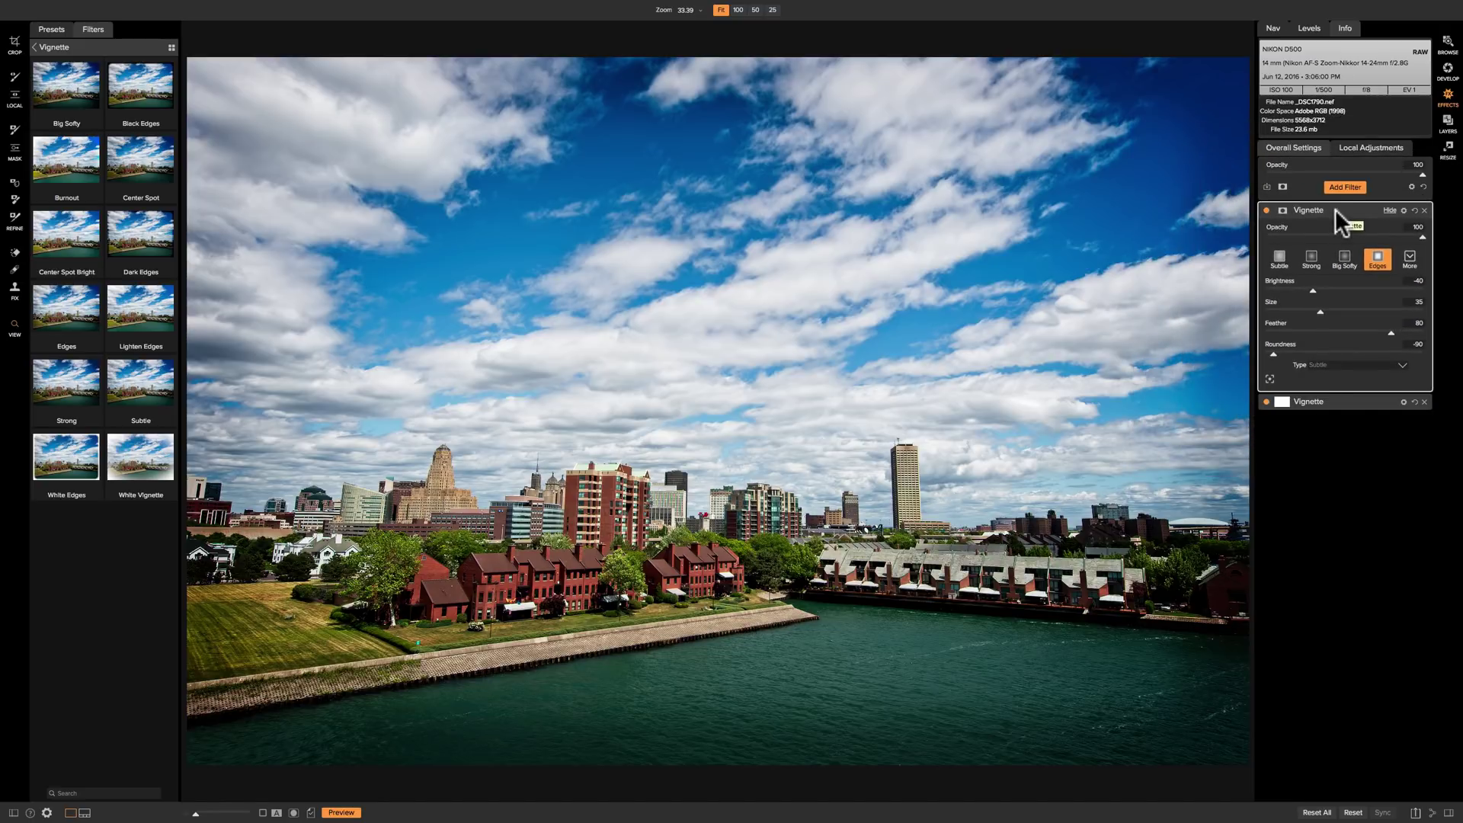
Step: Check the Big Softy vignette, then lower the Edges vignette's opacity to 52
left_click(1335, 211)
left_click(1341, 223)
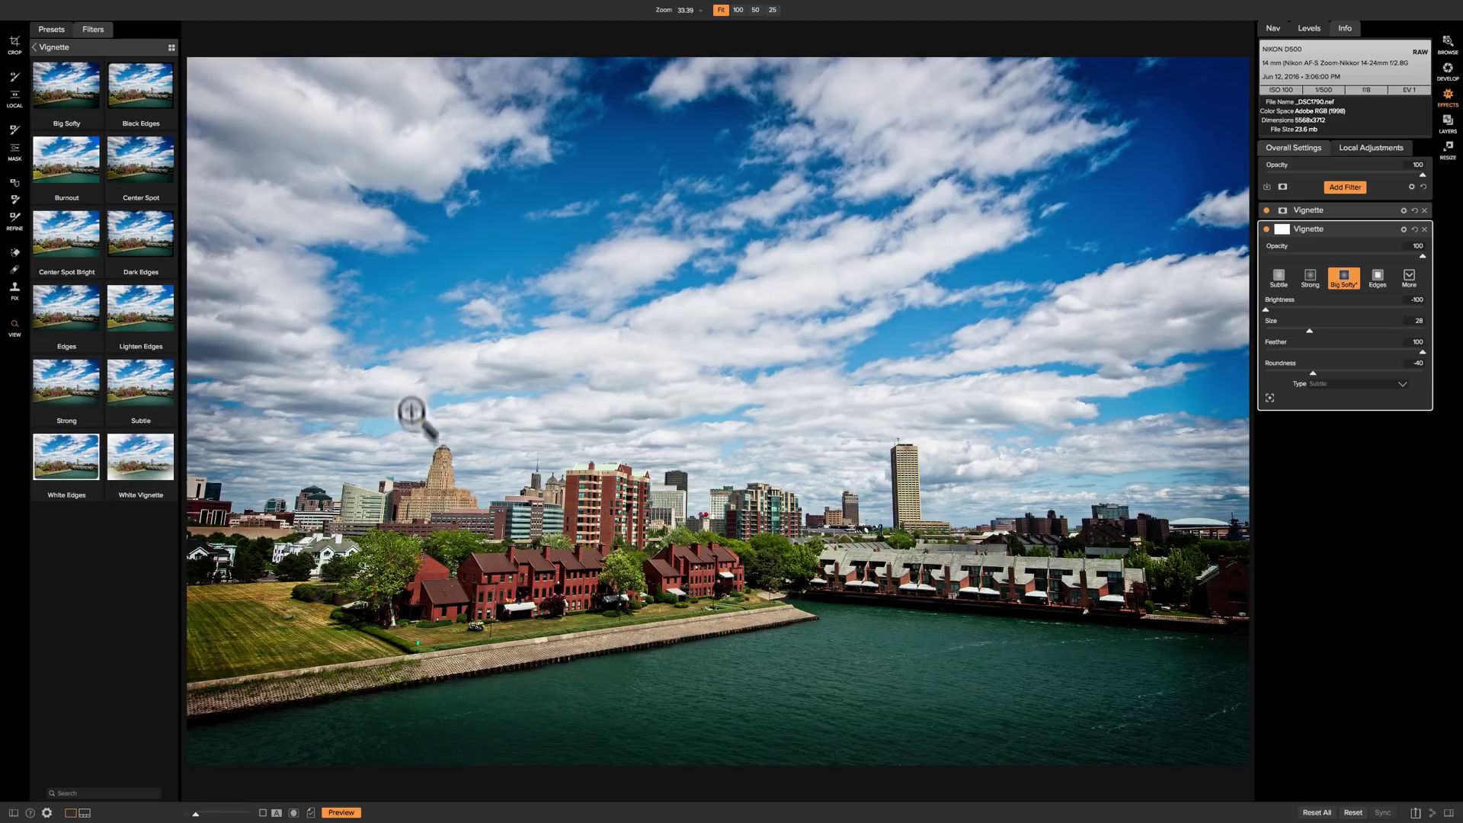
left_click(1337, 233)
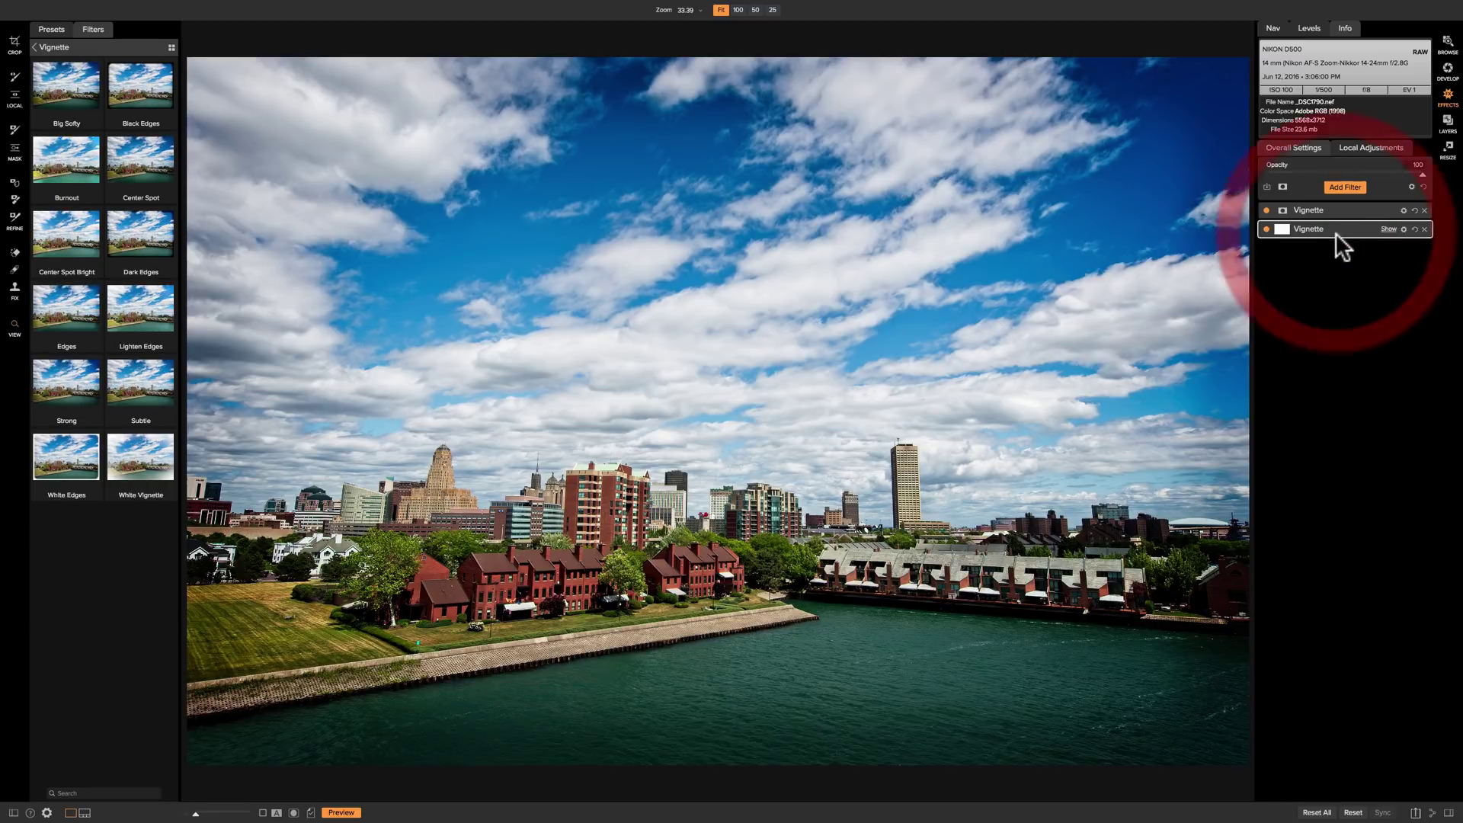
left_click(1348, 206)
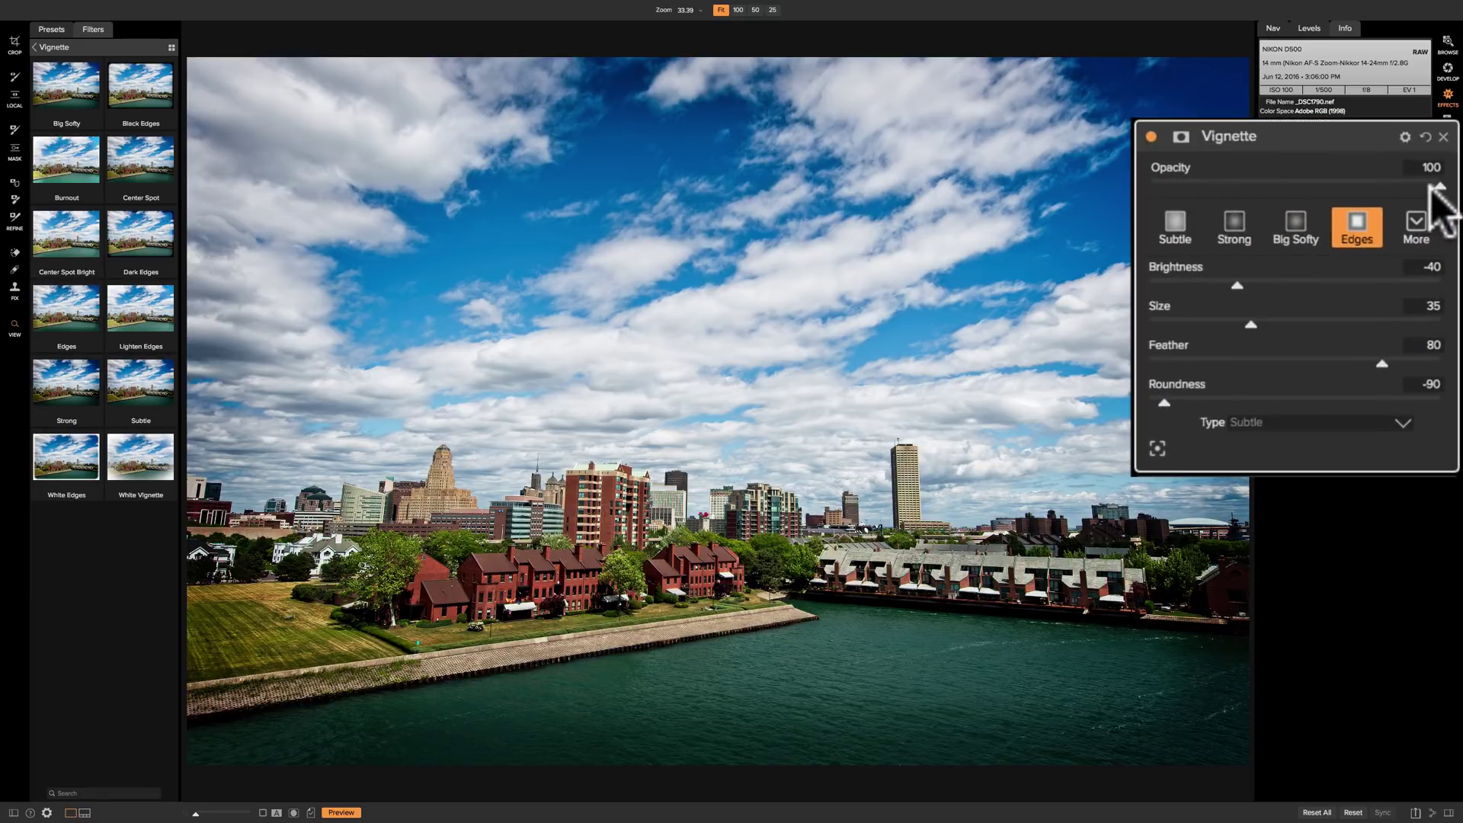
left_click_drag(1438, 186, 1305, 189)
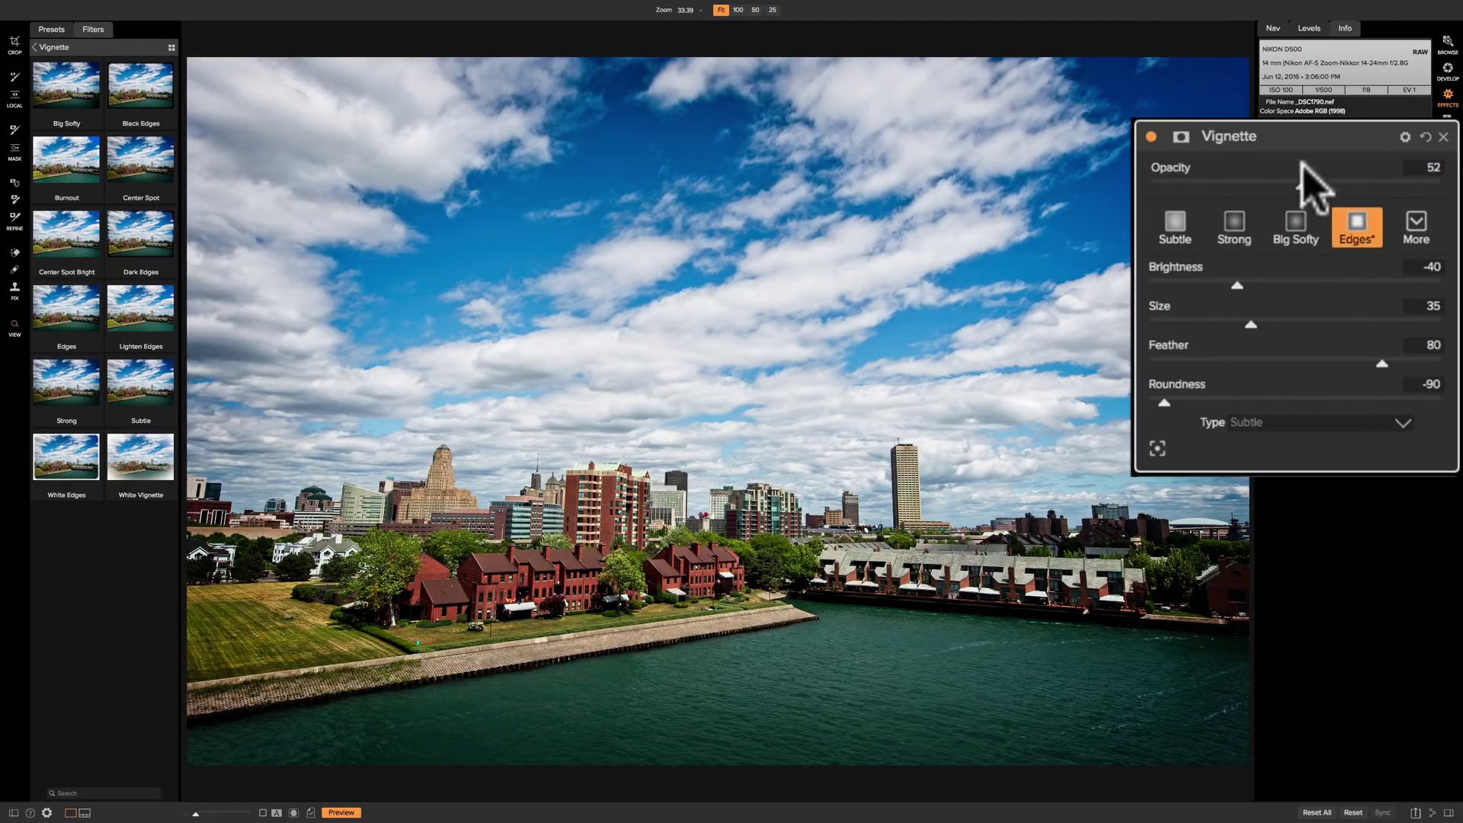
left_click(1340, 207)
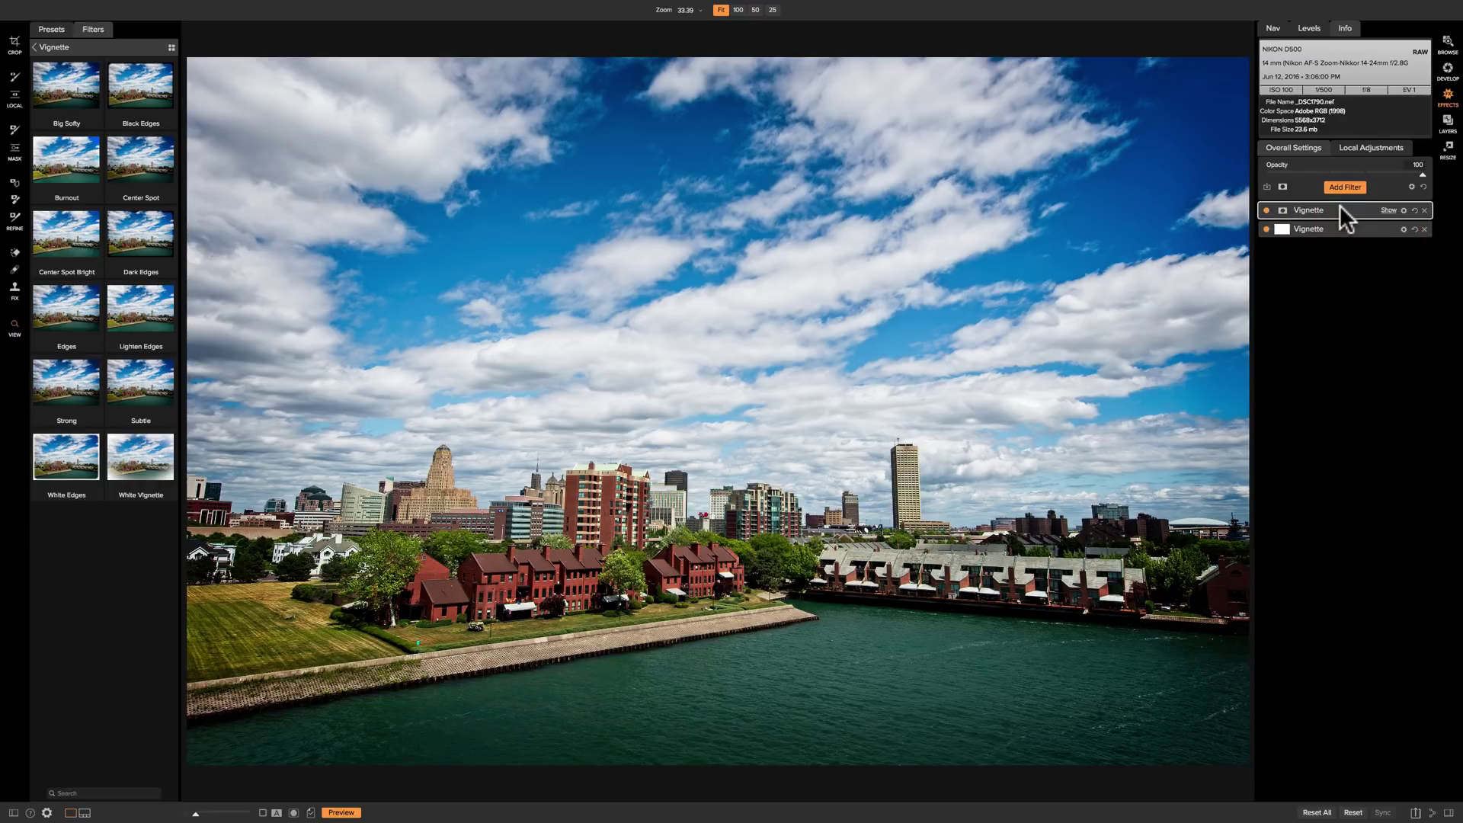